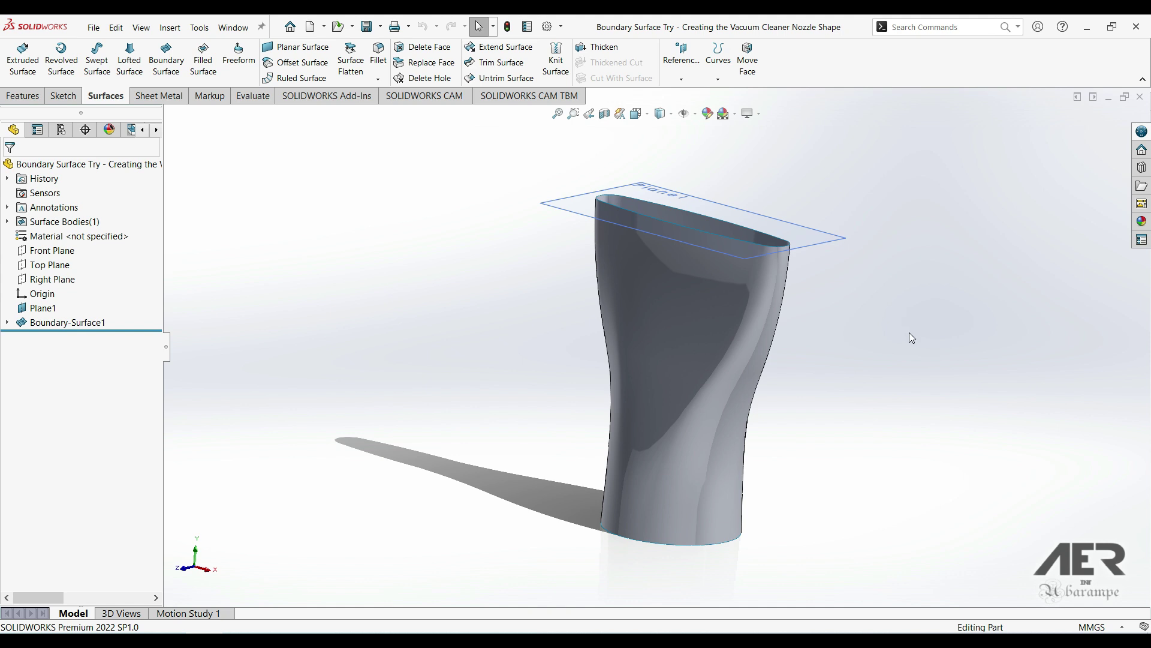
# Step: Create a new, empty part document for the nozzle shape
pyautogui.moveTo(861, 349)
pyautogui.mouseDown(button='middle')
pyautogui.moveTo(830, 363)
pyautogui.moveTo(839, 372)
pyautogui.moveTo(851, 331)
pyautogui.moveTo(862, 356)
pyautogui.mouseUp(button='middle')
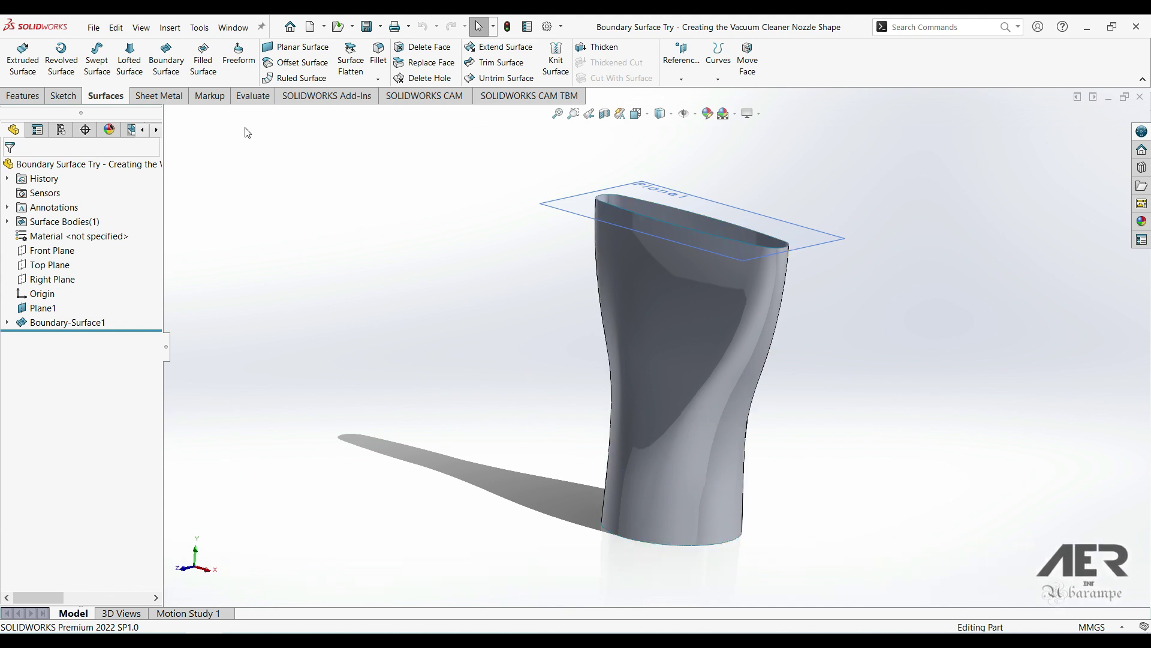
pyautogui.click(308, 31)
pyautogui.click(643, 456)
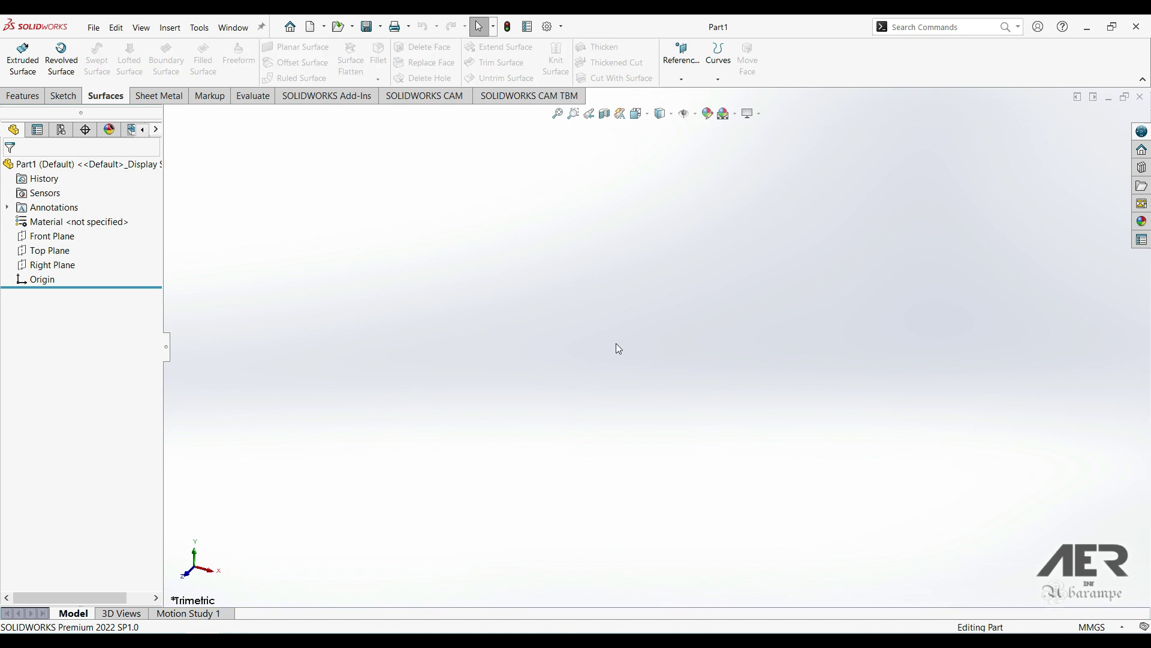
# Step: On the Top Plane, sketch a circle about 76 mm in diameter centred on the origin
pyautogui.click(45, 250)
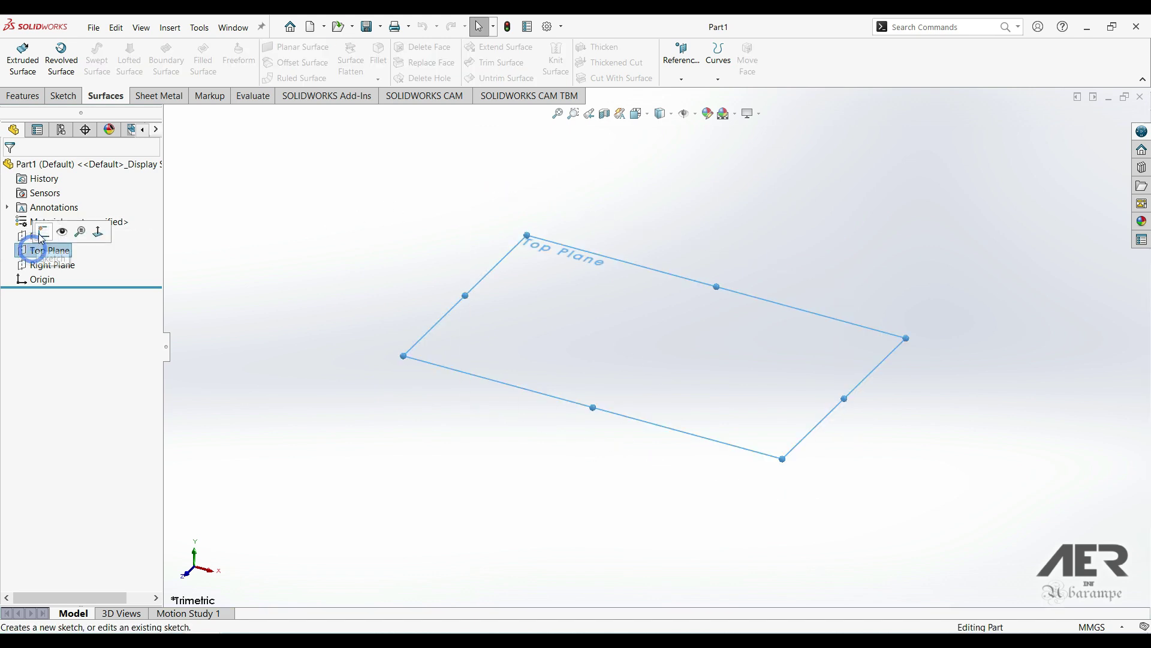
pyautogui.click(40, 238)
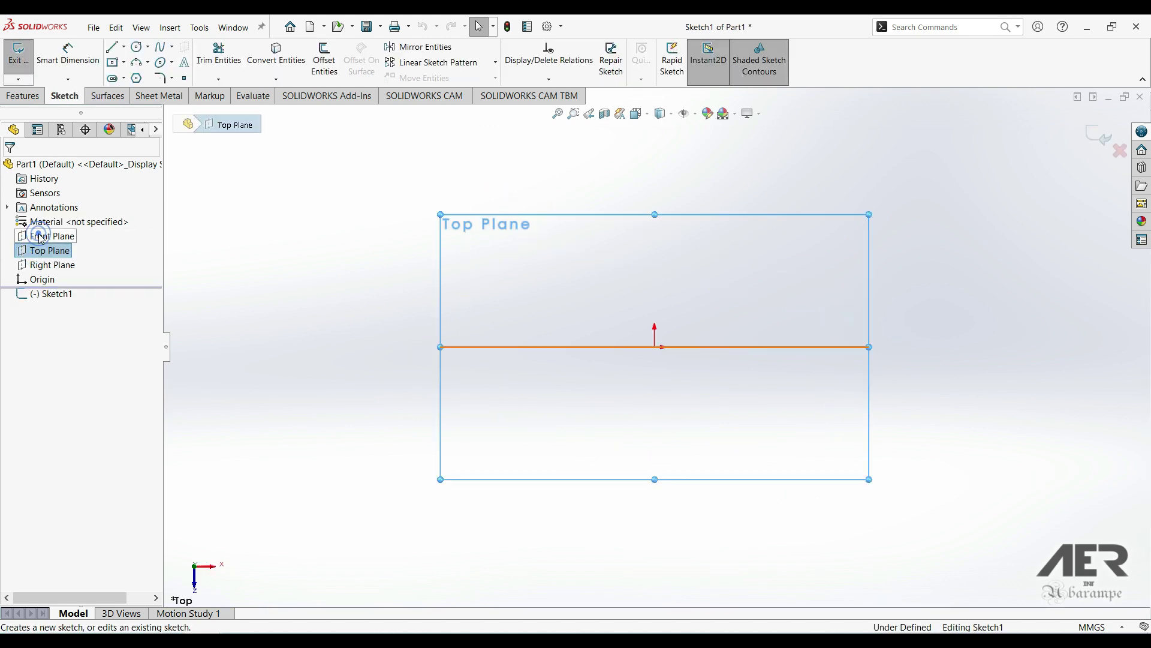
pyautogui.click(138, 46)
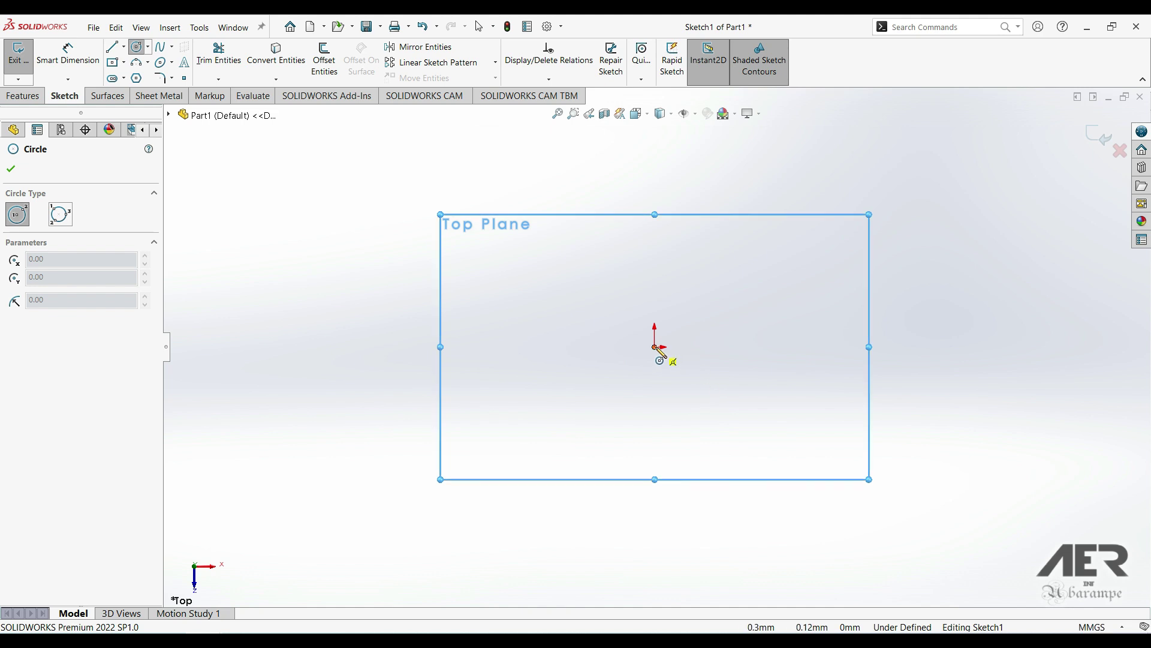
pyautogui.click(655, 347)
pyautogui.click(655, 255)
# Step: Set the circle's diameter to 40 mm and finish the sketch
pyautogui.moveTo(650, 205); pyautogui.dragTo(647, 149, button='right')
pyautogui.click(635, 256)
pyautogui.click(638, 196)
pyautogui.write('40')
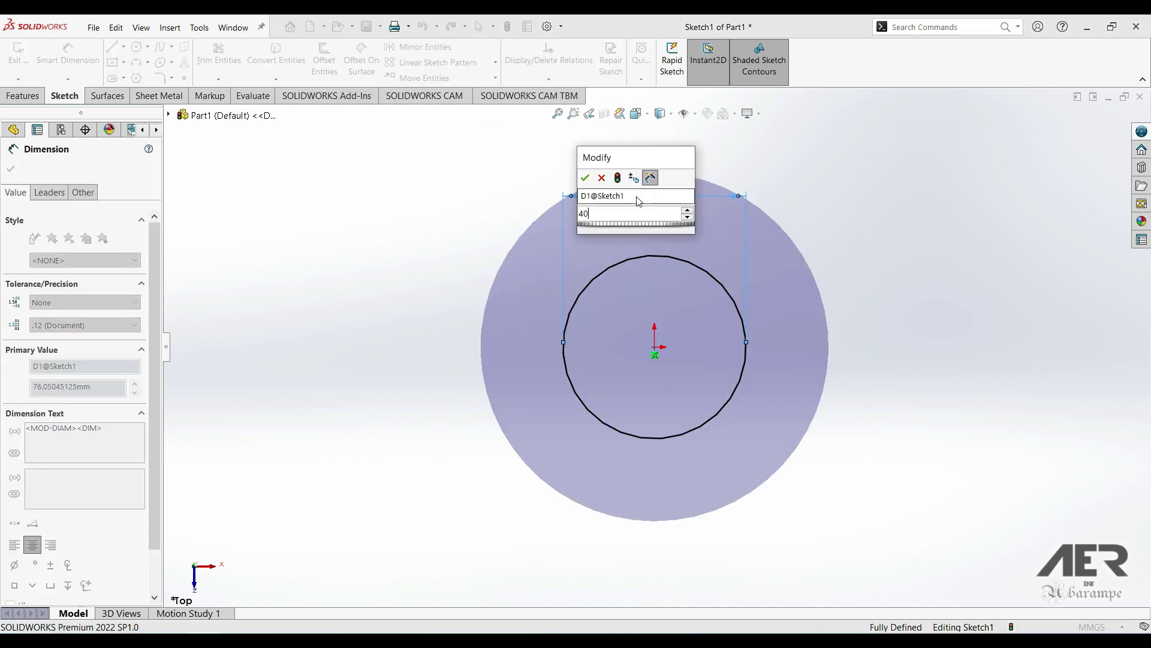
pyautogui.press('Return')
pyautogui.click(1100, 137)
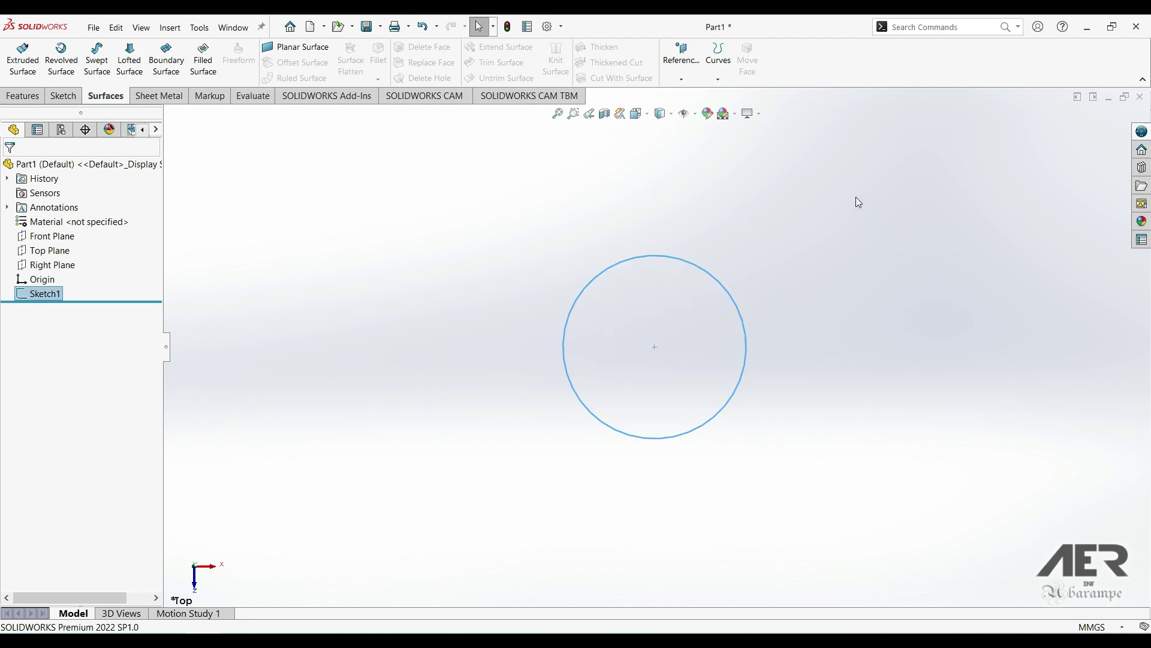
# Step: Create a reference plane offset 90 mm above the Top Plane
pyautogui.moveTo(670, 364); pyautogui.dragTo(525, 285, button='middle')
pyautogui.click(50, 249)
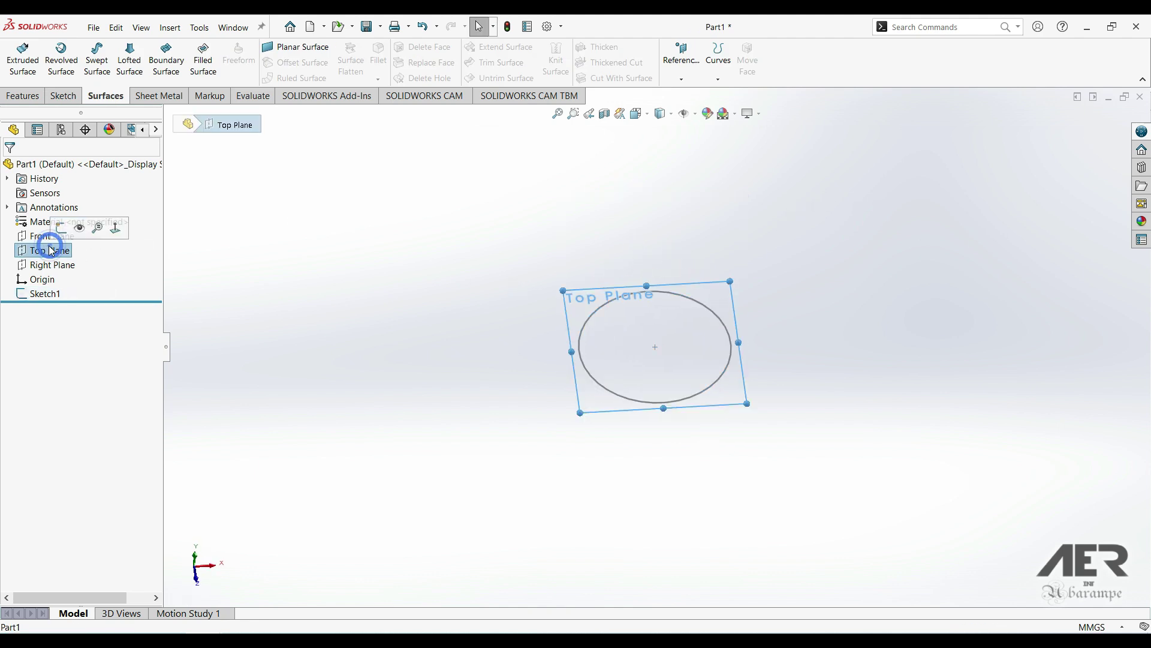
pyautogui.click(18, 97)
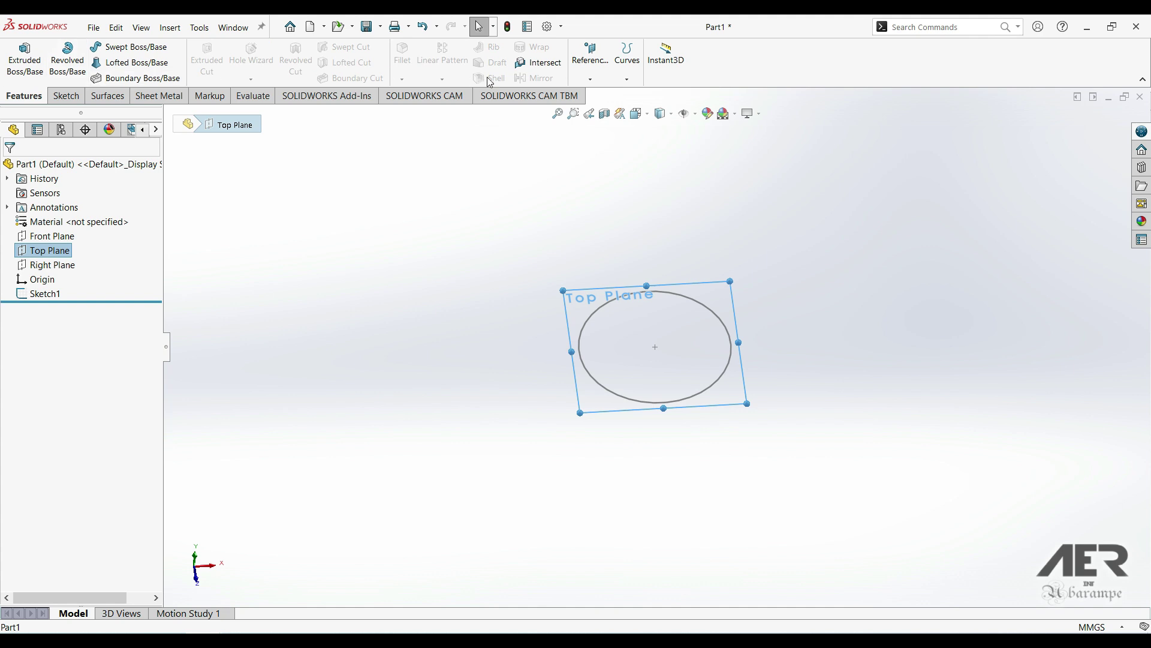
pyautogui.click(590, 79)
pyautogui.click(601, 94)
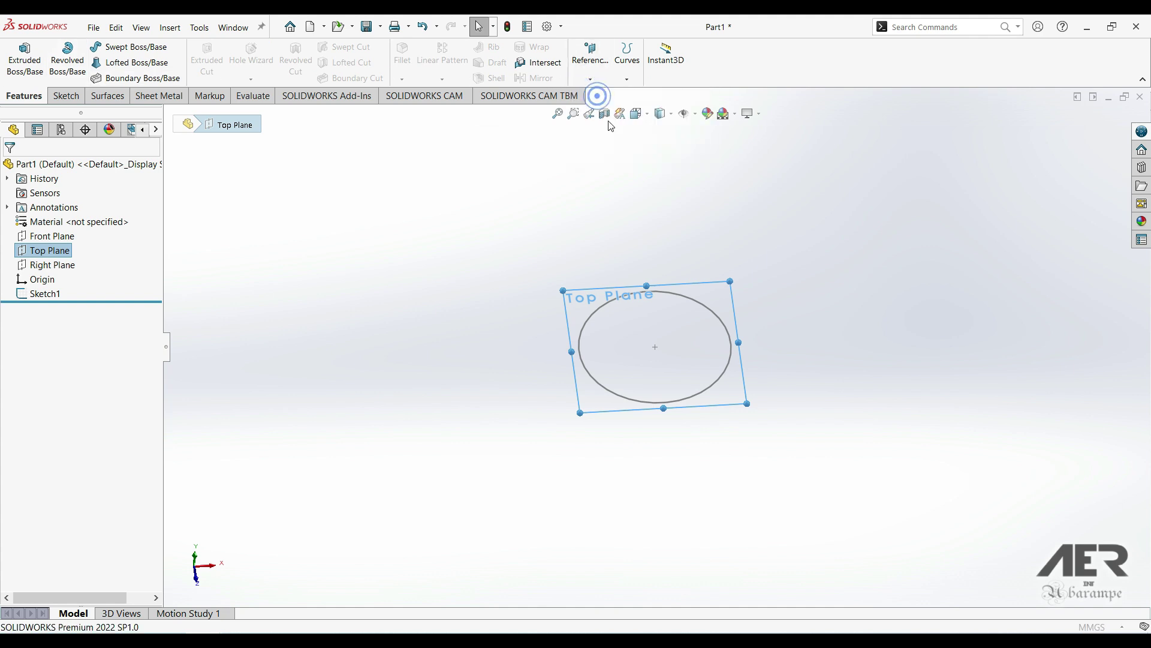
pyautogui.moveTo(673, 334); pyautogui.dragTo(669, 275, button='middle')
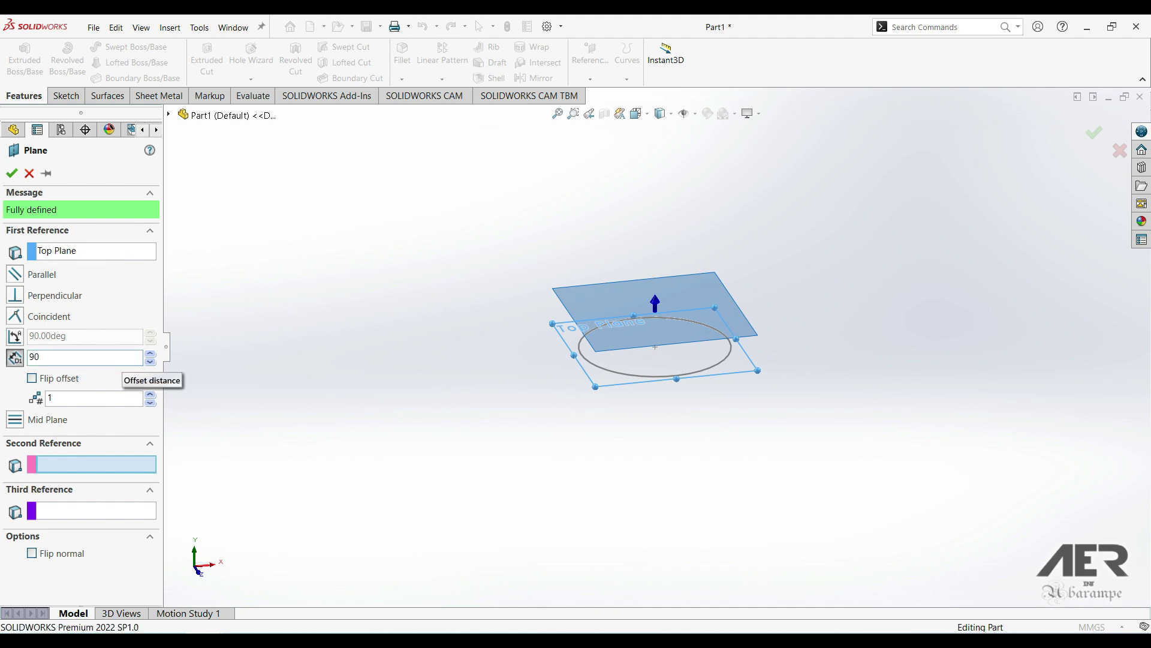
pyautogui.press('Return')
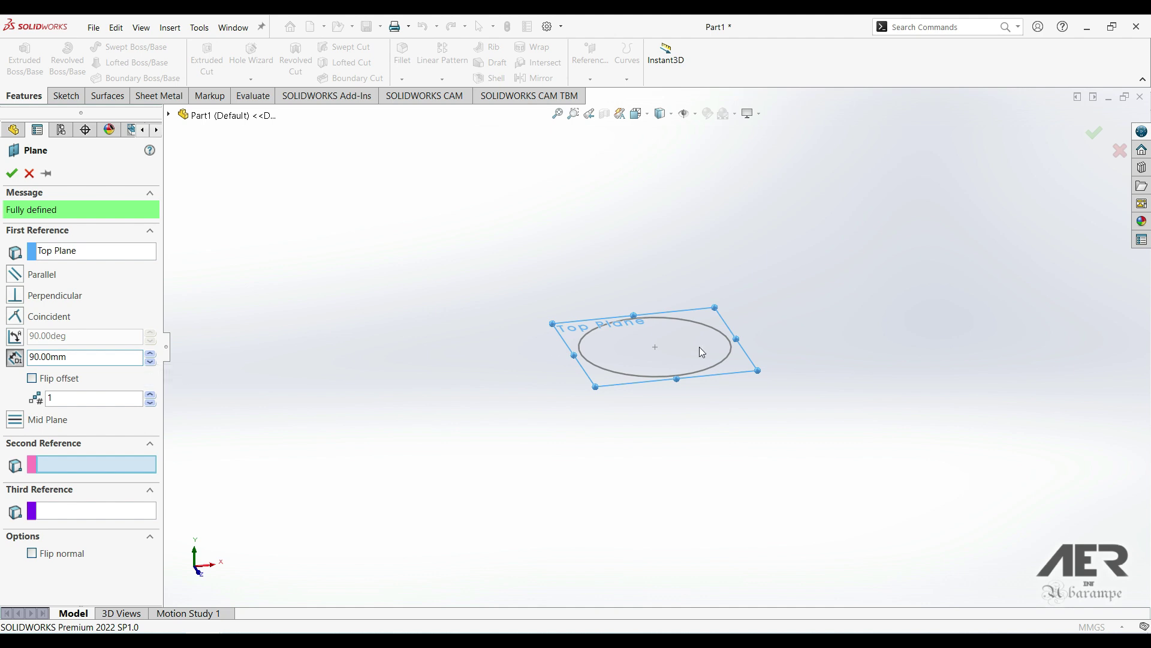
pyautogui.scroll(4, 714, 333)
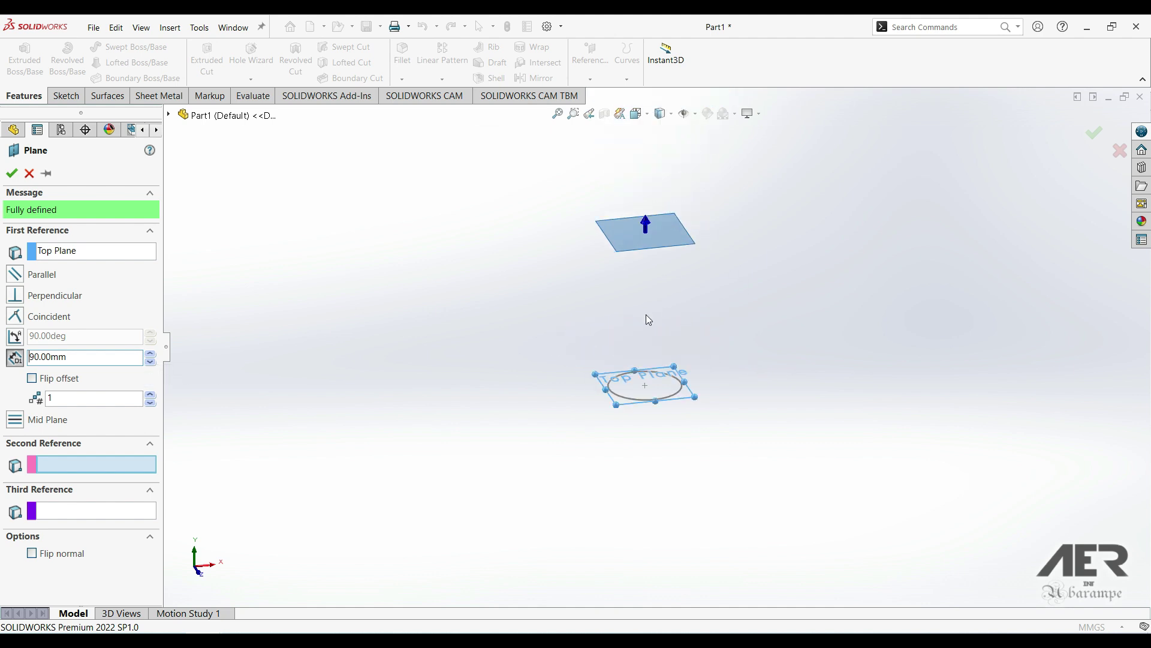
pyautogui.scroll(-3, 636, 317)
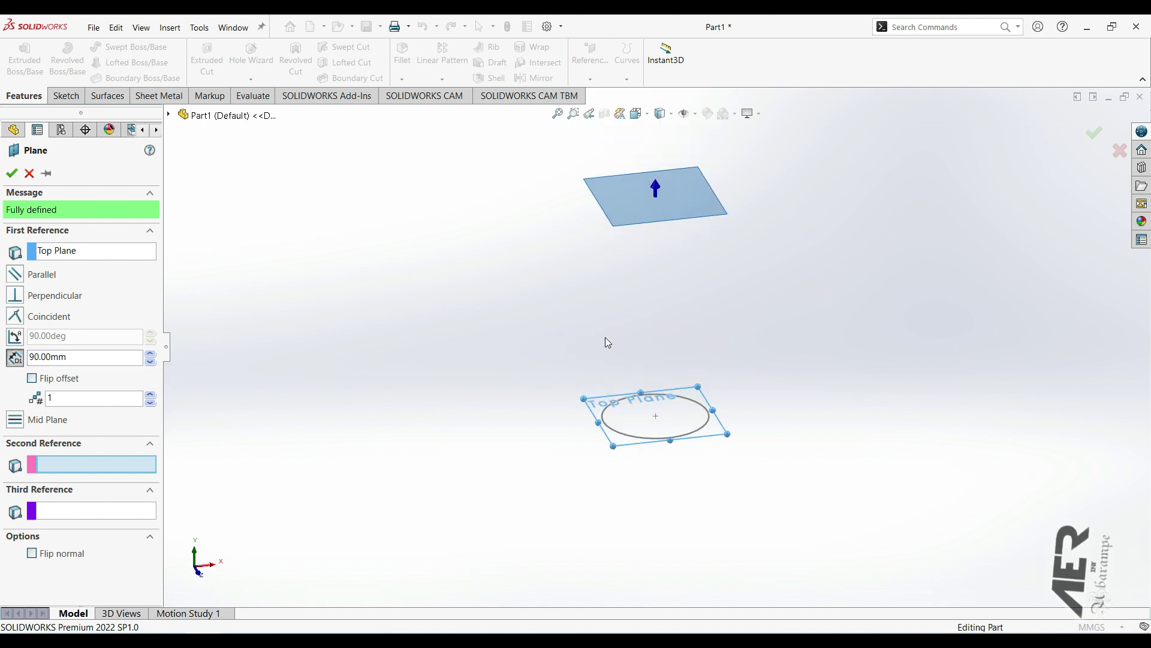
pyautogui.click(12, 173)
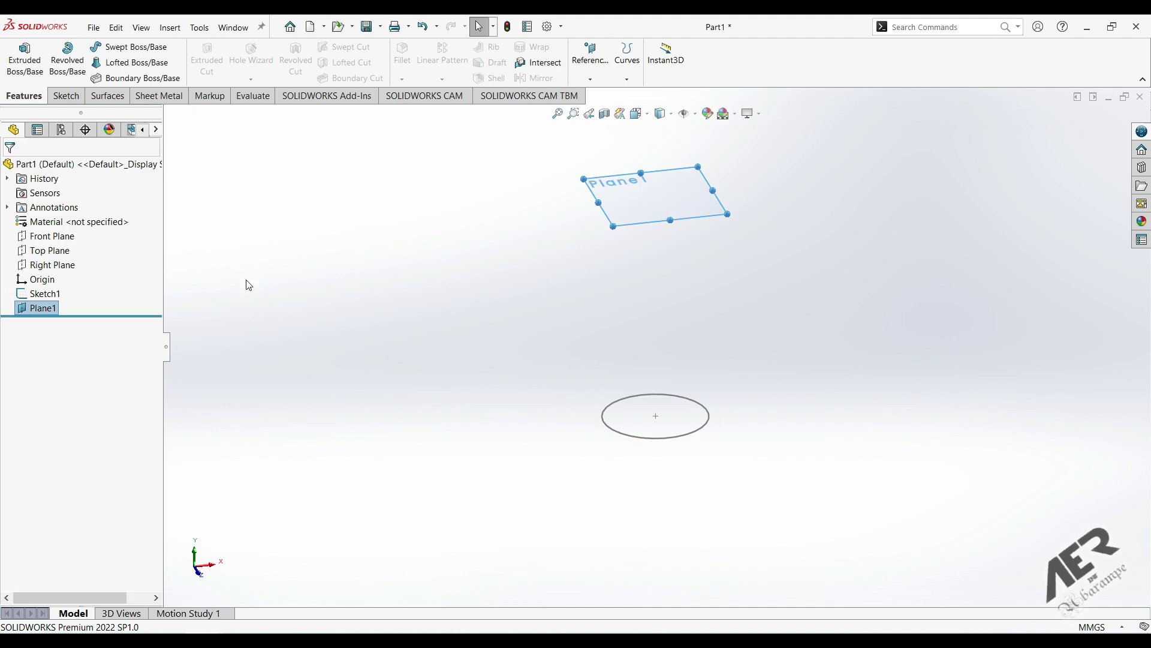
# Step: Start a sketch on the offset plane and draw a short vertical centerline upward from the origin
pyautogui.click(677, 196)
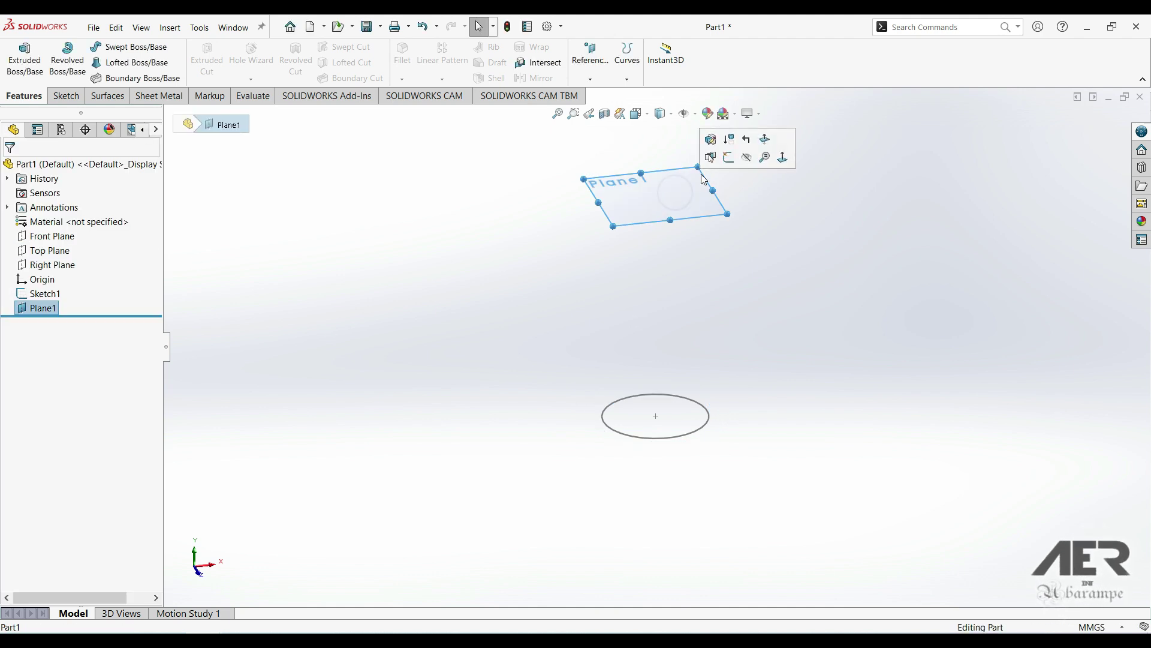
pyautogui.click(729, 158)
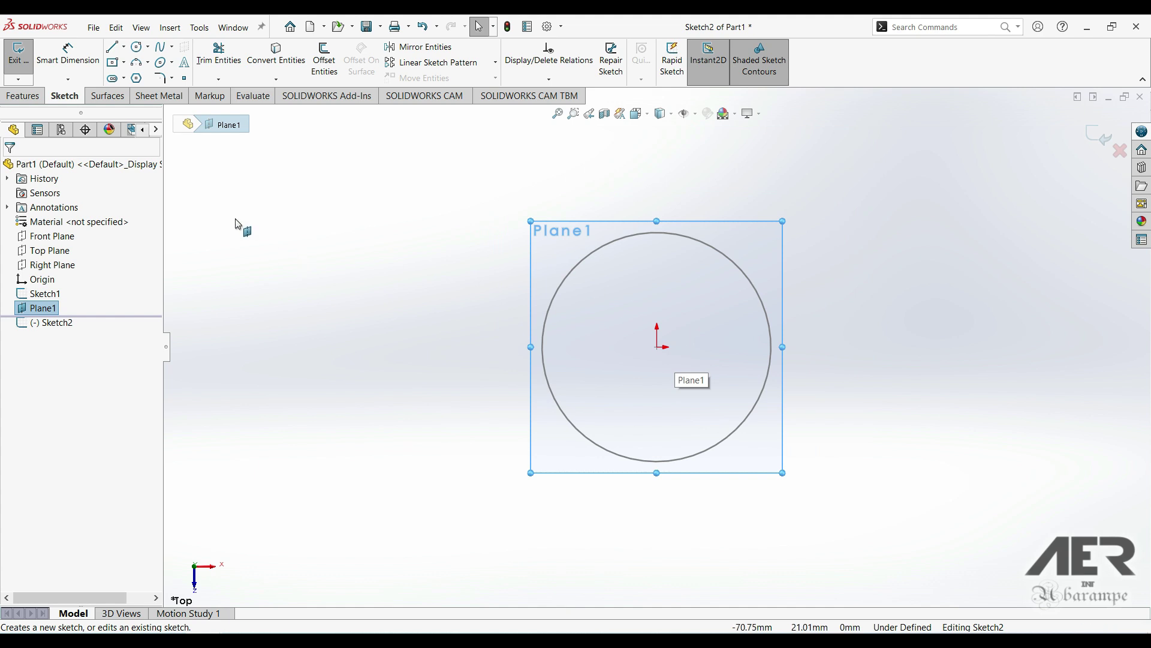
pyautogui.click(123, 46)
pyautogui.click(140, 78)
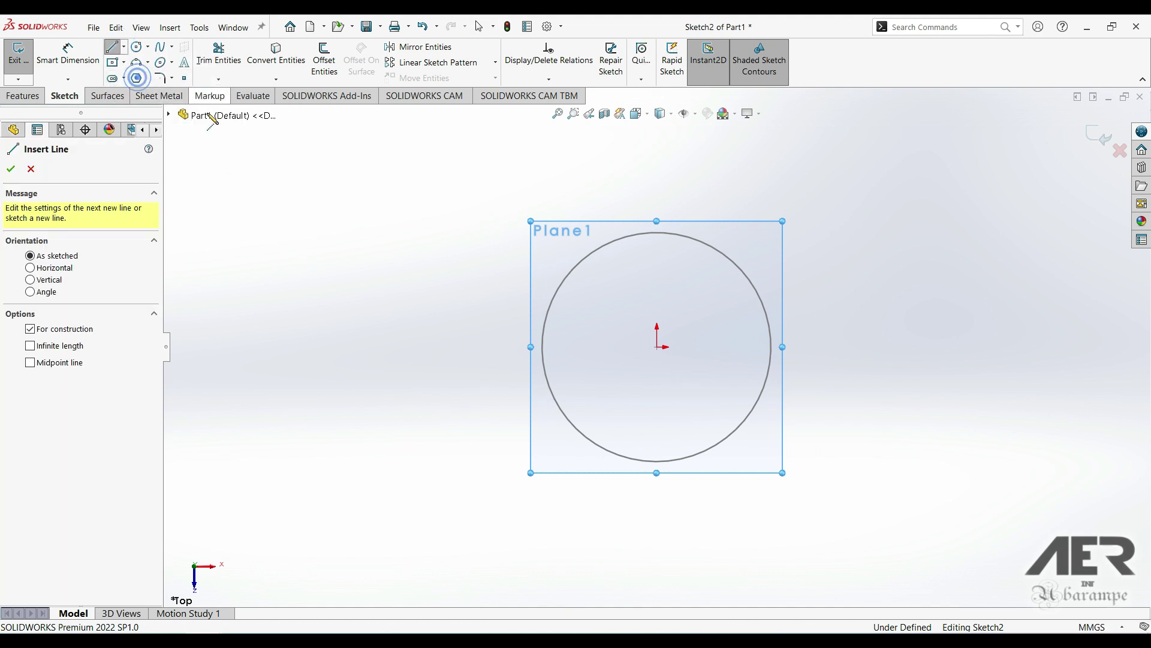
pyautogui.click(658, 347)
pyautogui.click(658, 296)
pyautogui.press('Escape')
# Step: Draw a horizontal centerline about 32 mm long from the origin toward negative X
pyautogui.click(123, 46)
pyautogui.click(140, 78)
pyautogui.moveTo(657, 347)
pyautogui.mouseDown()
pyautogui.moveTo(488, 344)
pyautogui.moveTo(505, 347)
pyautogui.mouseUp()
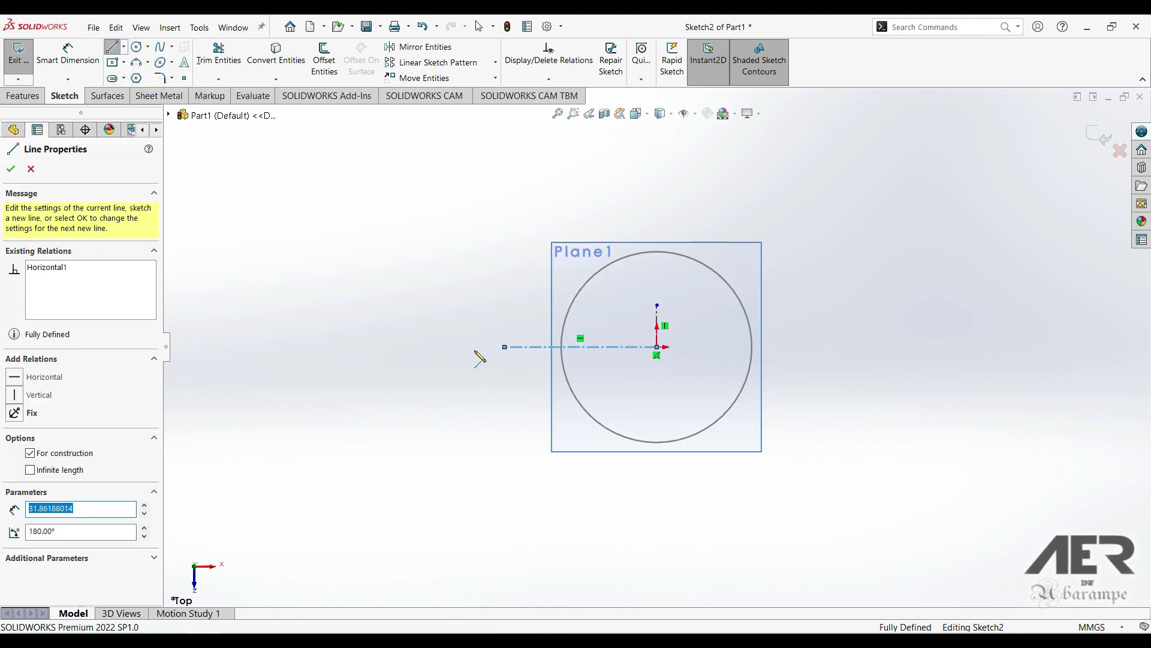
pyautogui.press('Escape')
# Step: Dimension the horizontal centerline's length as 30 mm
pyautogui.click(73, 53)
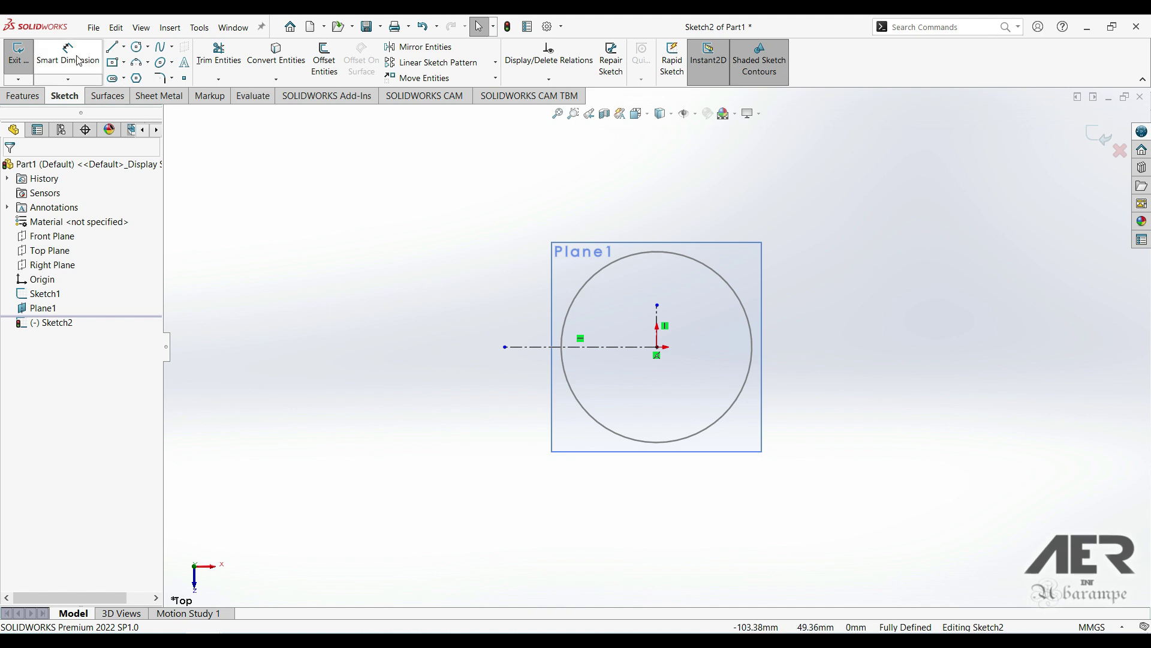
pyautogui.click(606, 347)
pyautogui.click(548, 199)
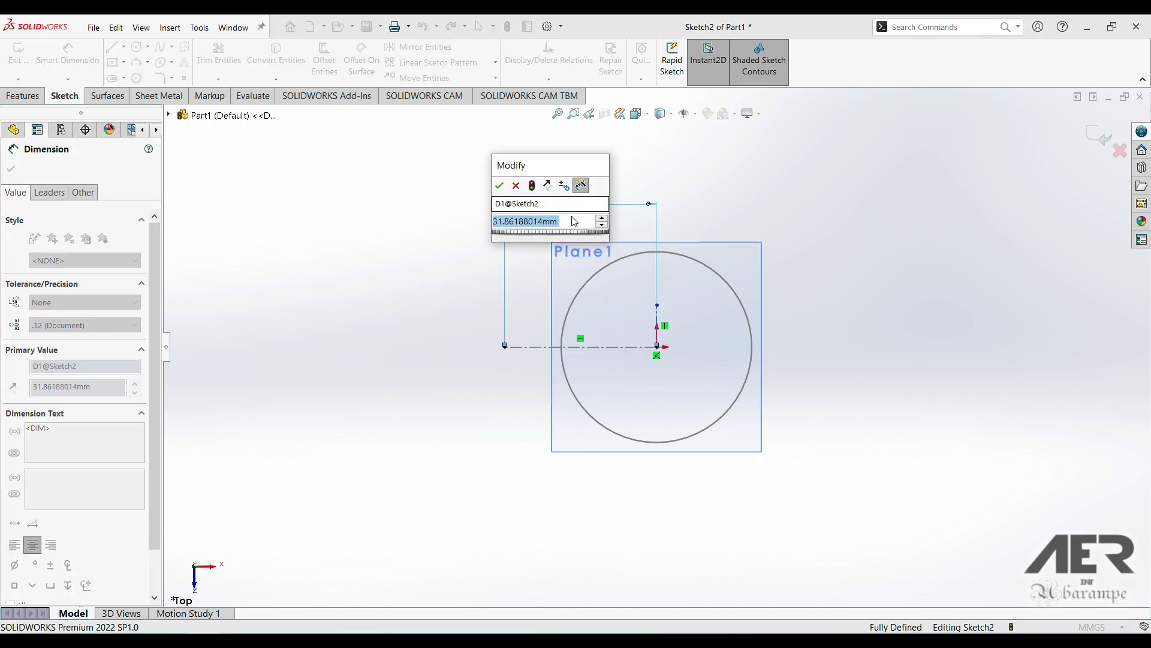
pyautogui.write('30')
pyautogui.press('Return')
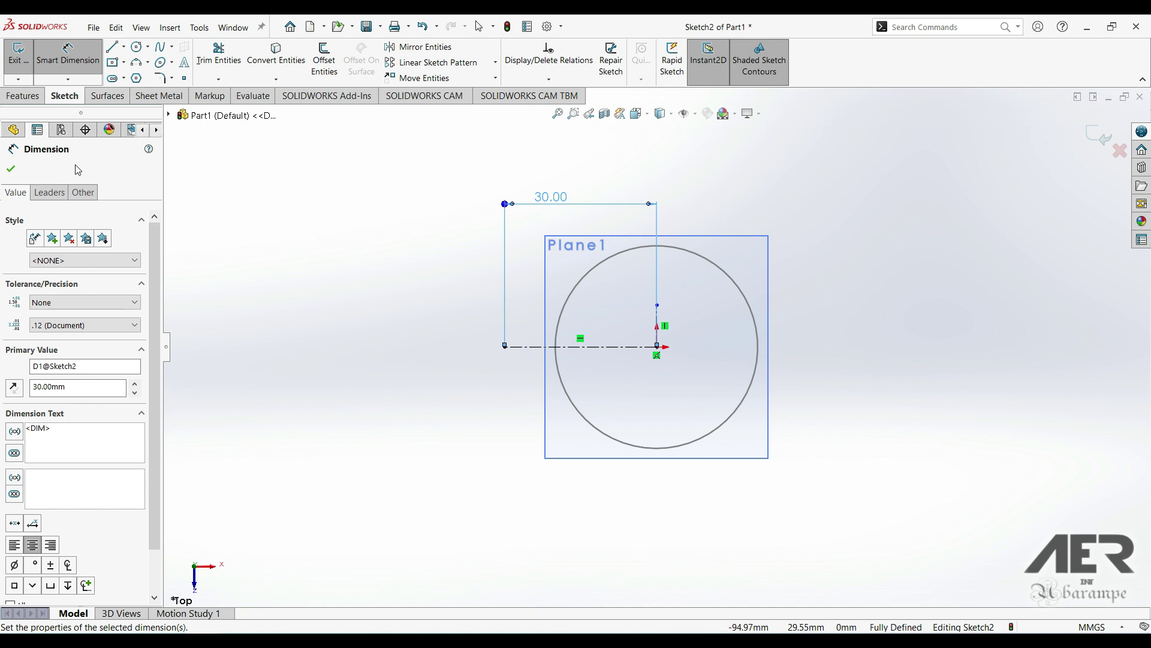
pyautogui.click(16, 173)
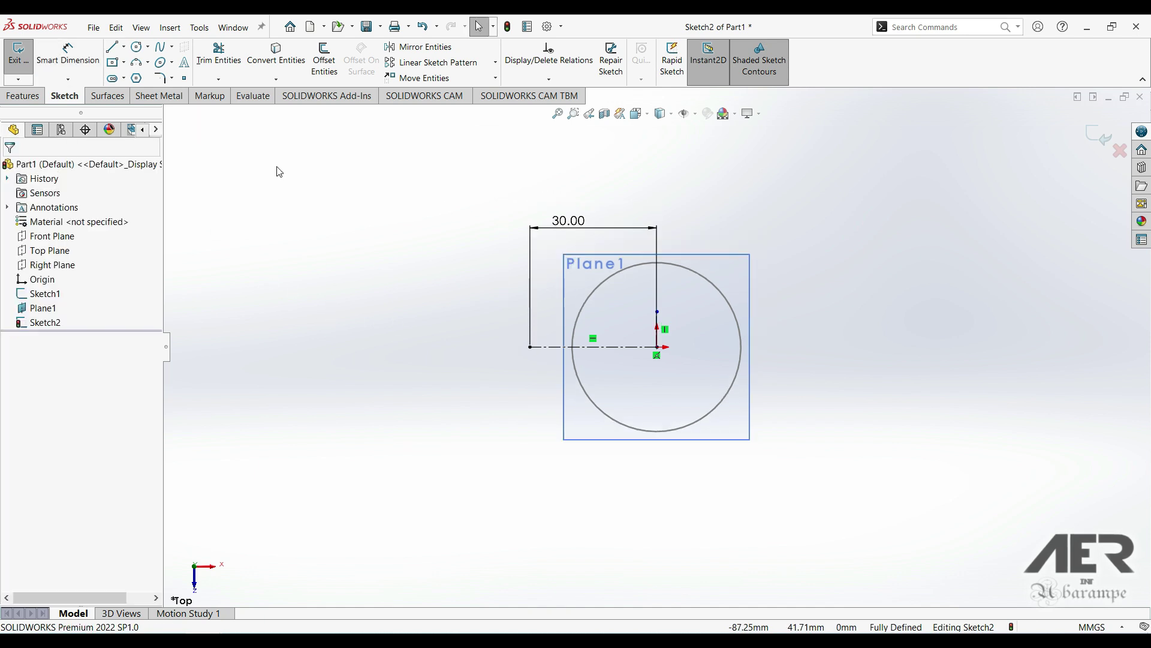
# Step: Sketch a circle about 12 mm in diameter centred on the outer end of the horizontal centerline
pyautogui.click(160, 64)
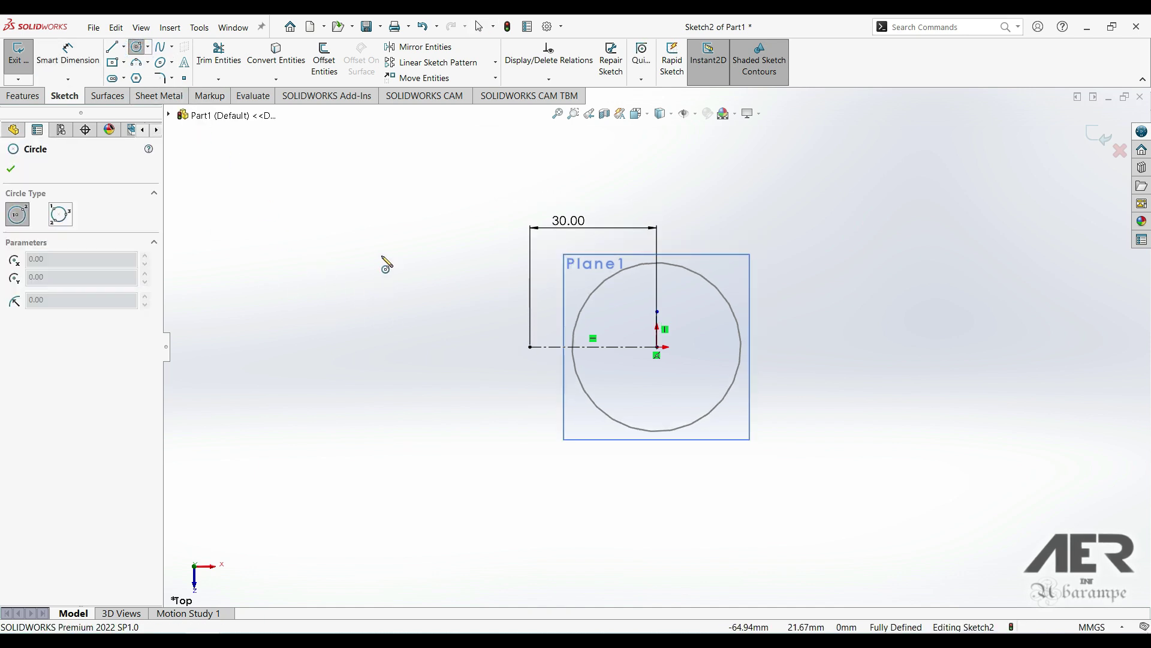
pyautogui.click(530, 347)
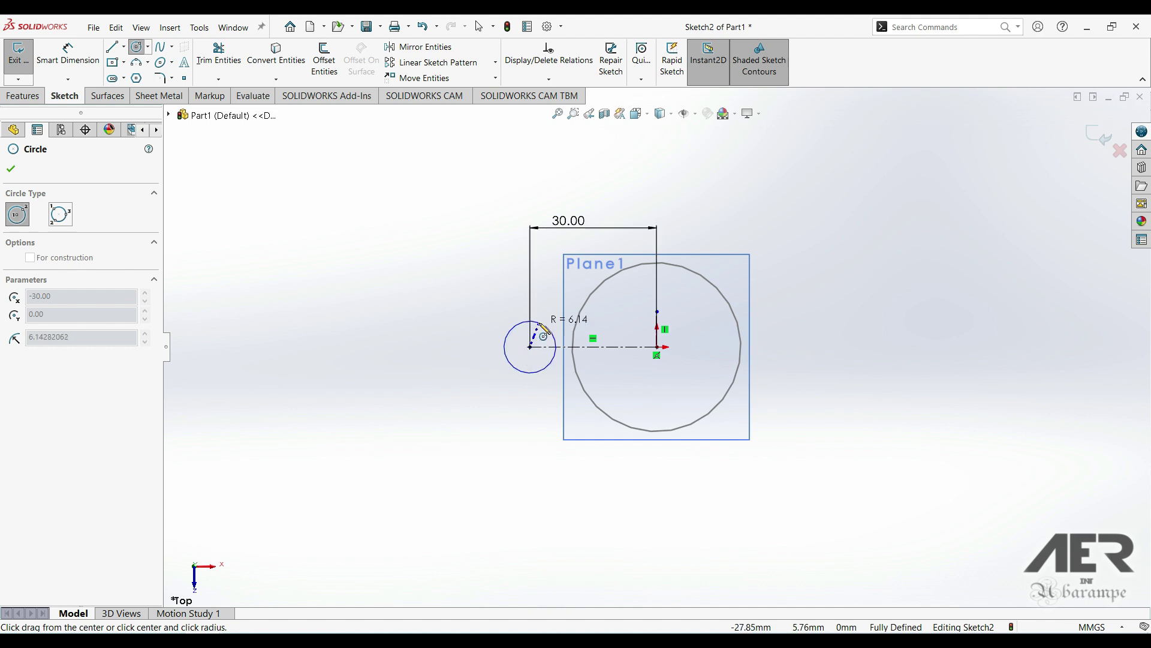
pyautogui.click(539, 322)
# Step: Set the small circle's diameter to 10 mm with a Smart Dimension
pyautogui.moveTo(480, 306); pyautogui.dragTo(476, 282, button='right')
pyautogui.click(513, 327)
pyautogui.click(497, 301)
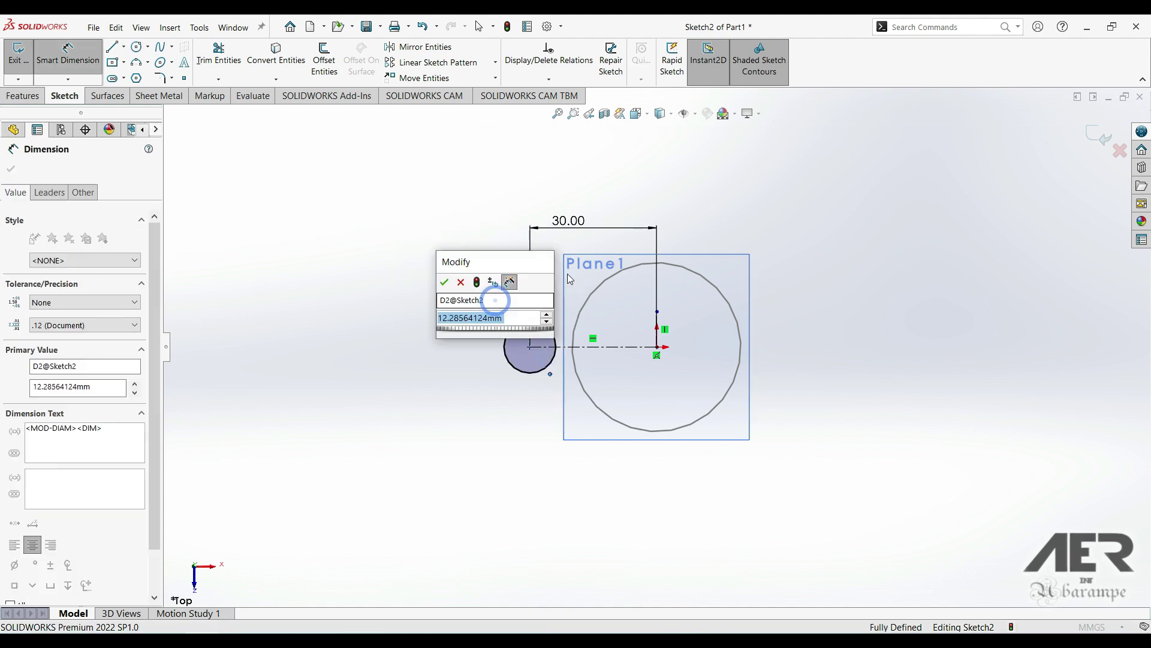
pyautogui.press('Return')
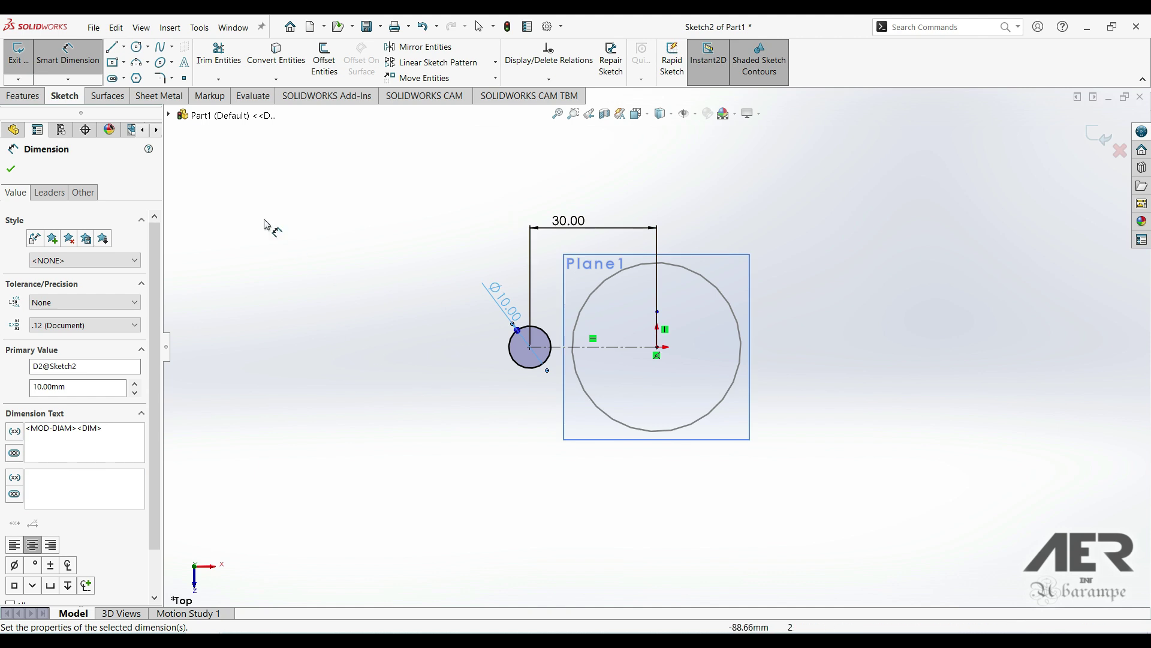
pyautogui.click(11, 169)
pyautogui.press('Escape')
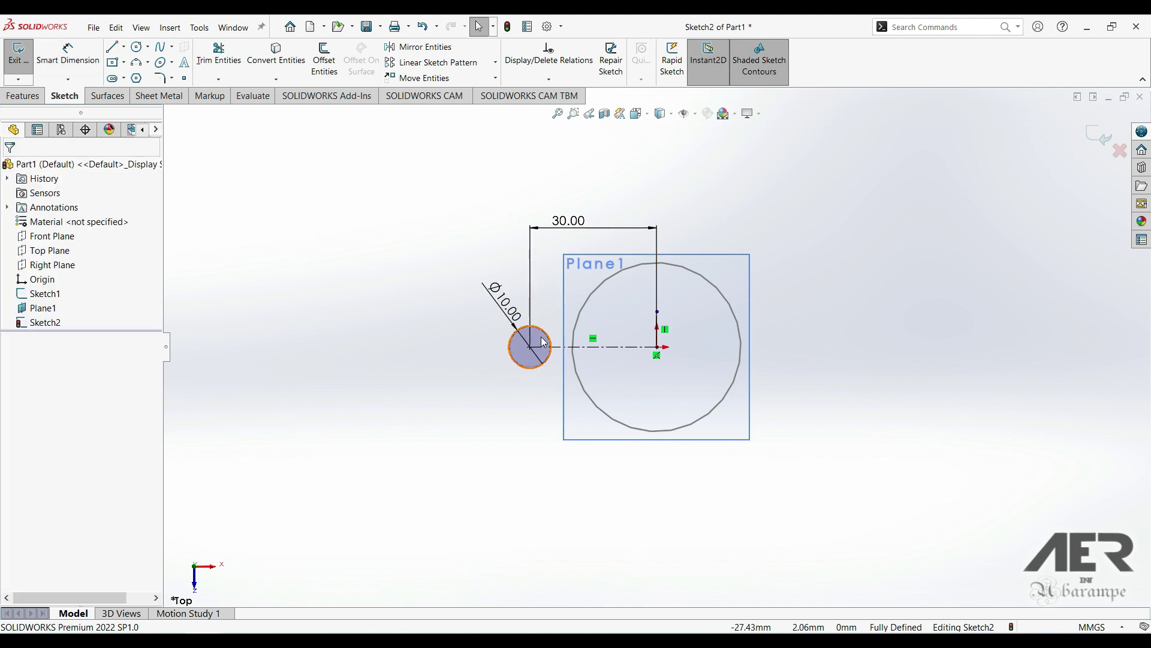
# Step: Convert the 10 mm circle to construction geometry
pyautogui.click(545, 334)
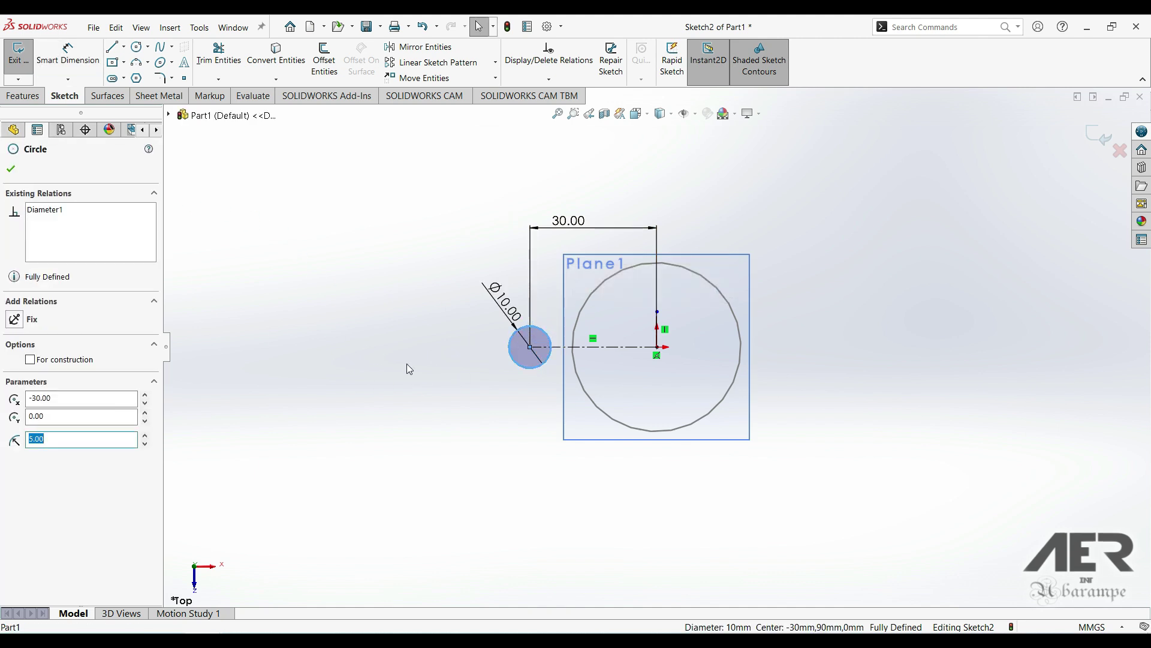
pyautogui.click(29, 360)
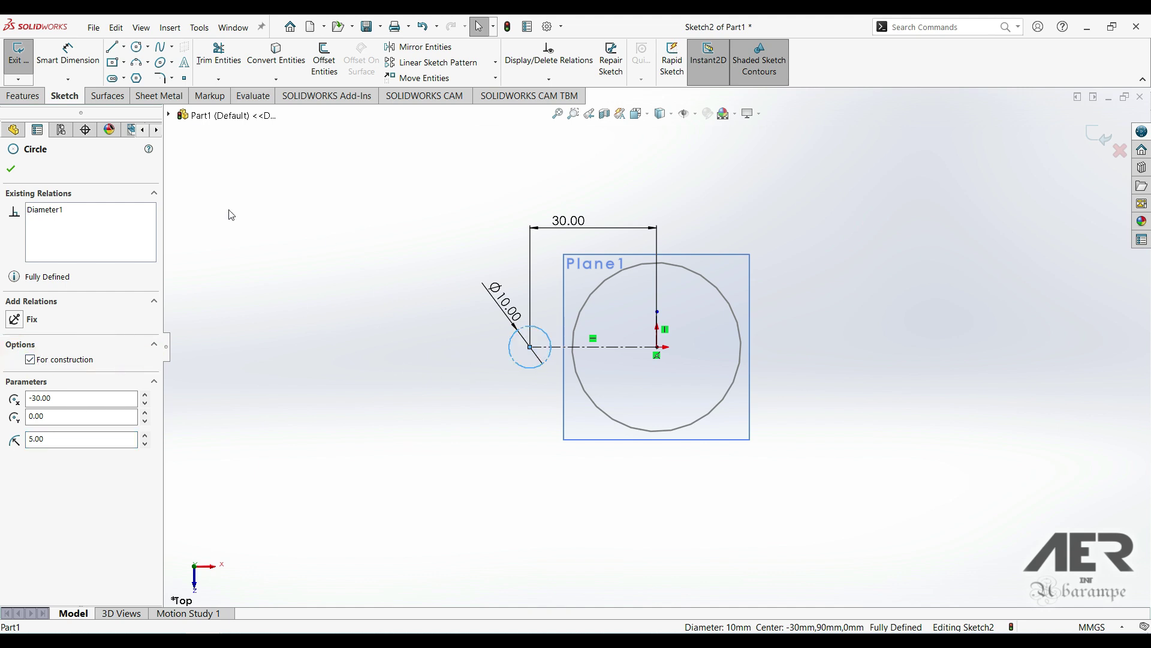
pyautogui.click(13, 170)
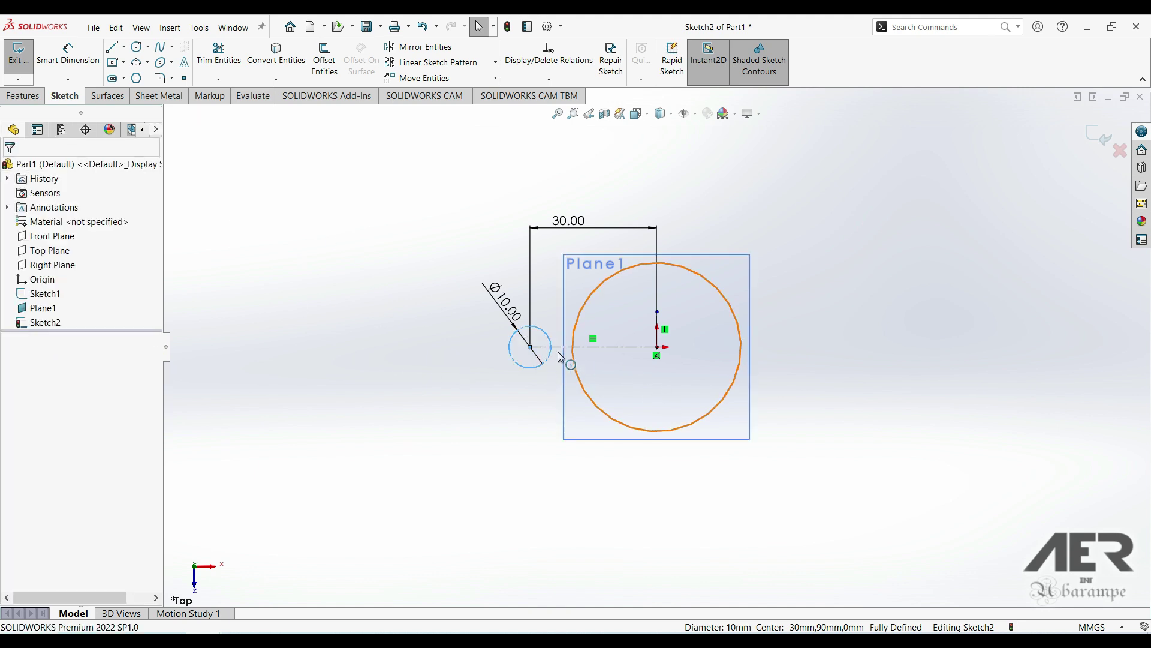
pyautogui.click(483, 413)
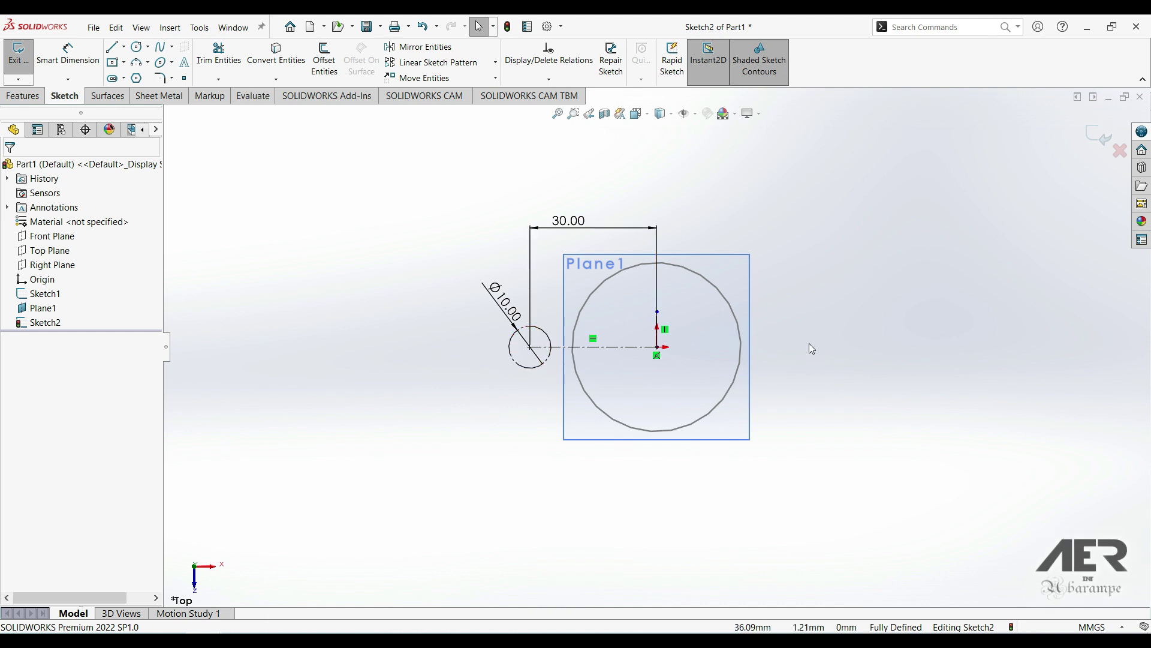
# Step: Mirror the 10 mm construction circle about the vertical centerline
pyautogui.click(546, 338)
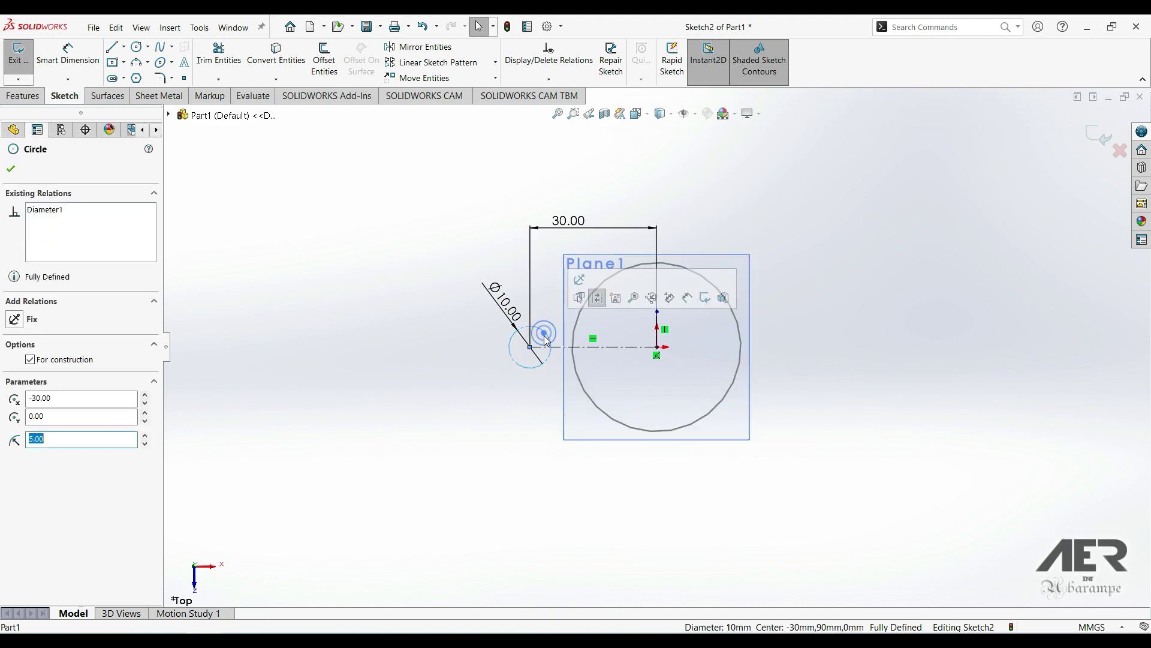
pyautogui.keyDown('ctrl'); pyautogui.click(657, 341); pyautogui.keyUp('ctrl')
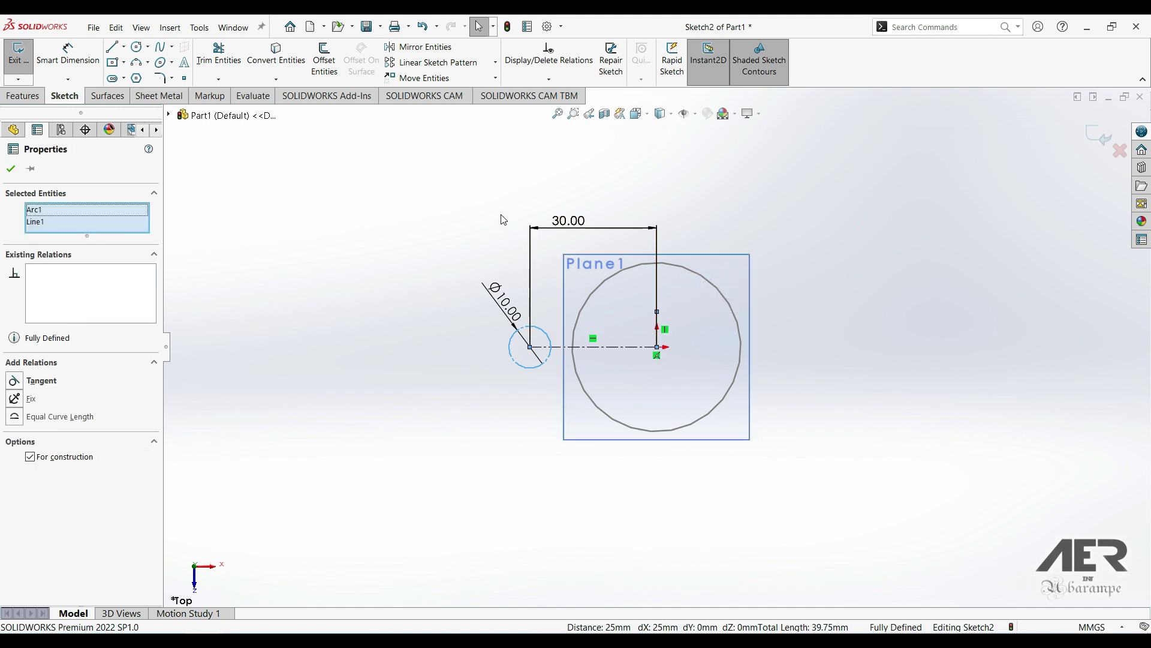
pyautogui.click(421, 48)
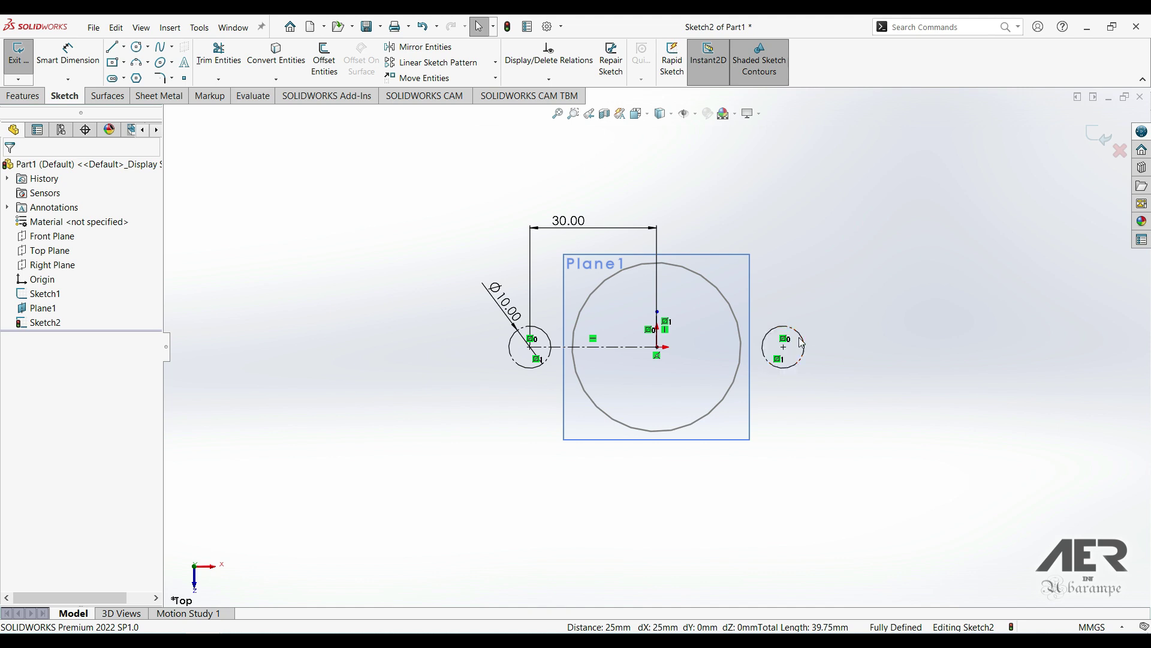
pyautogui.scroll(-1, 713, 335)
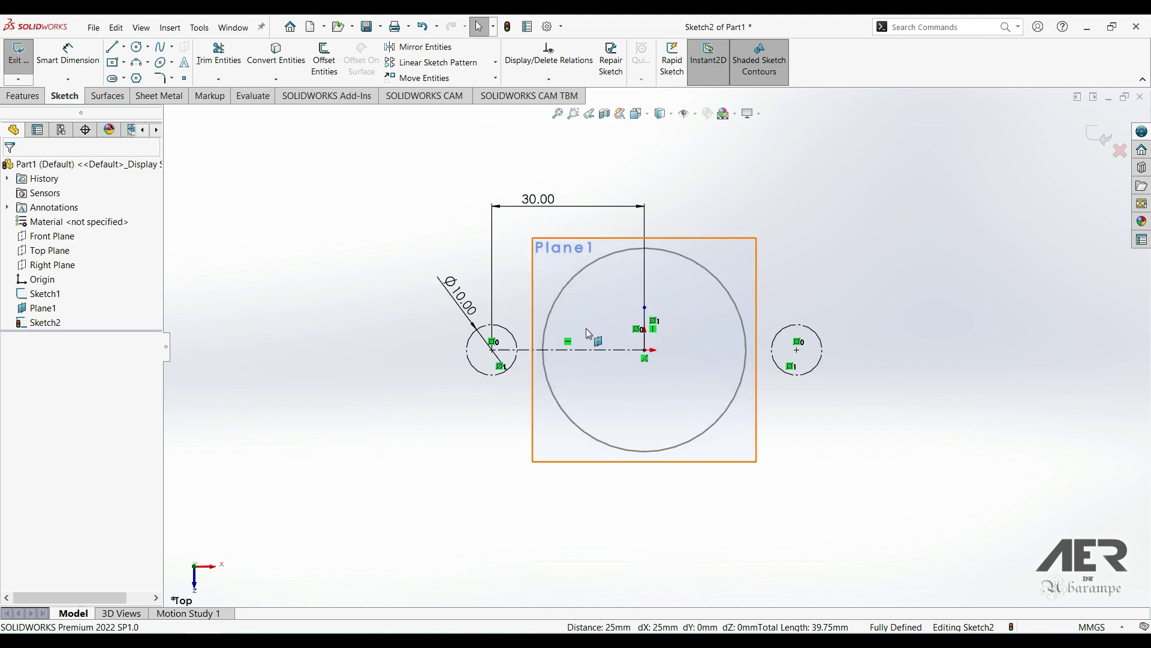
pyautogui.click(420, 51)
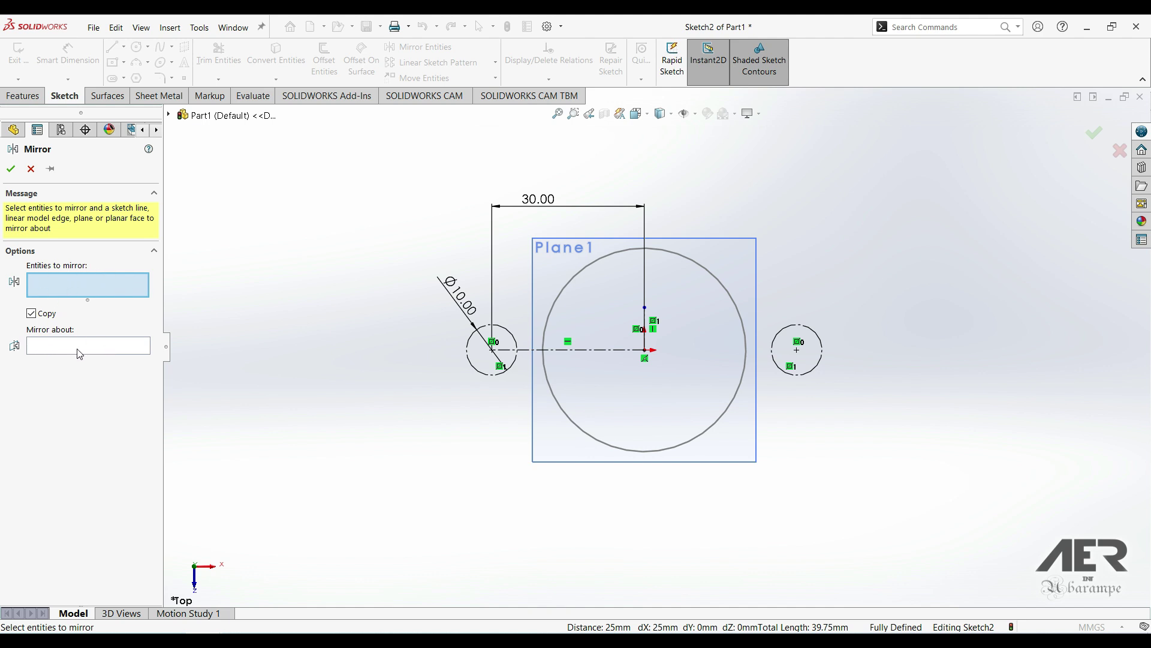
pyautogui.click(30, 169)
# Step: Sketch a three-point arc of about 104 mm radius between the outer sides of the two construction circles, bowing above the horizontal centerline
pyautogui.scroll(-1, 671, 277)
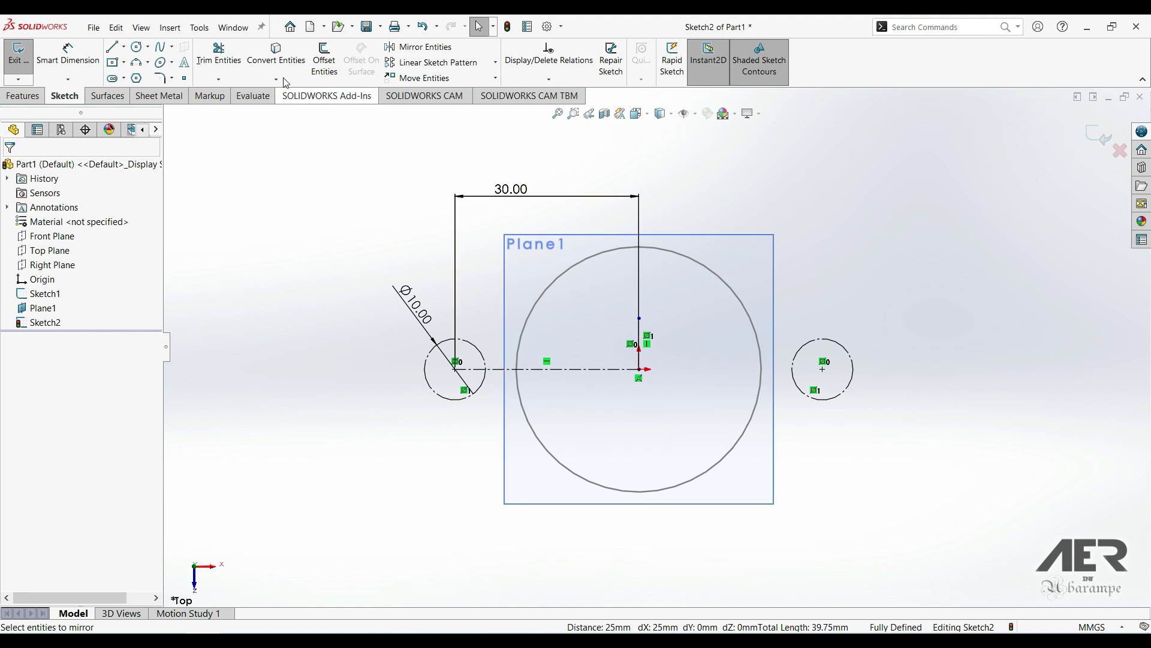
pyautogui.click(137, 62)
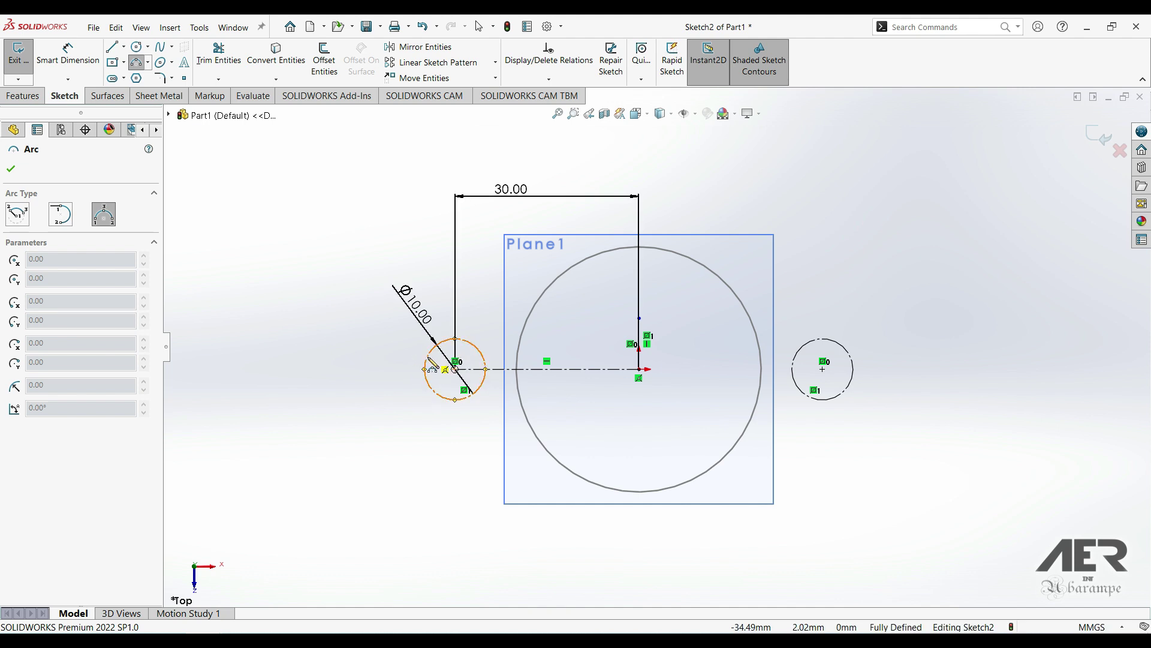
pyautogui.click(435, 344)
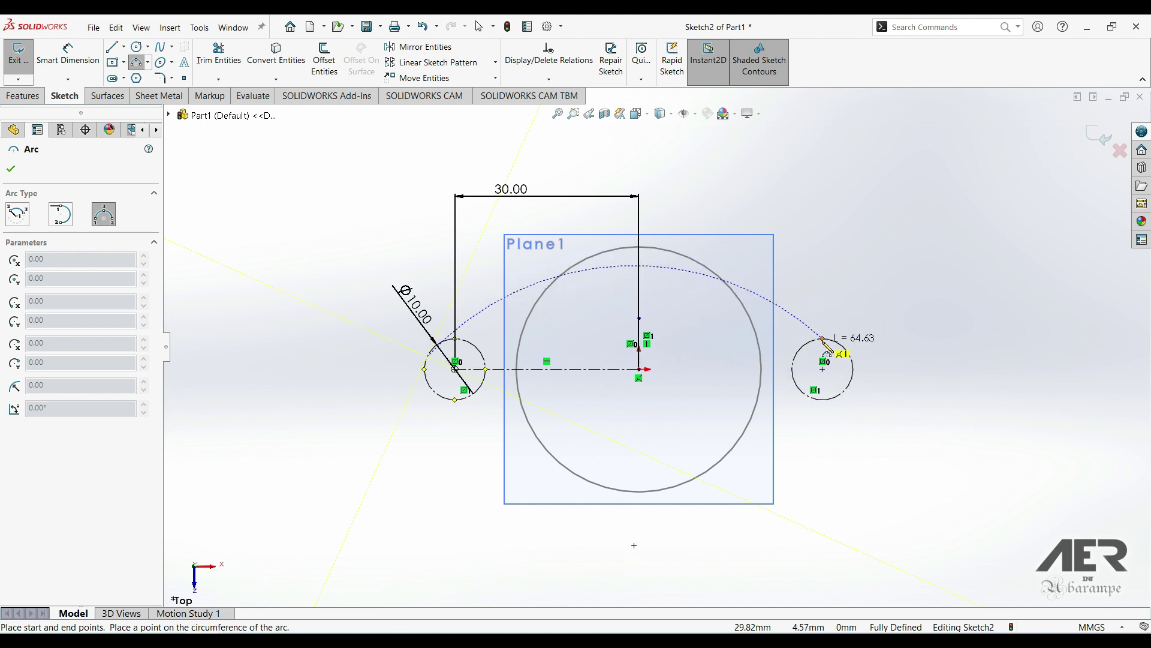
pyautogui.click(852, 357)
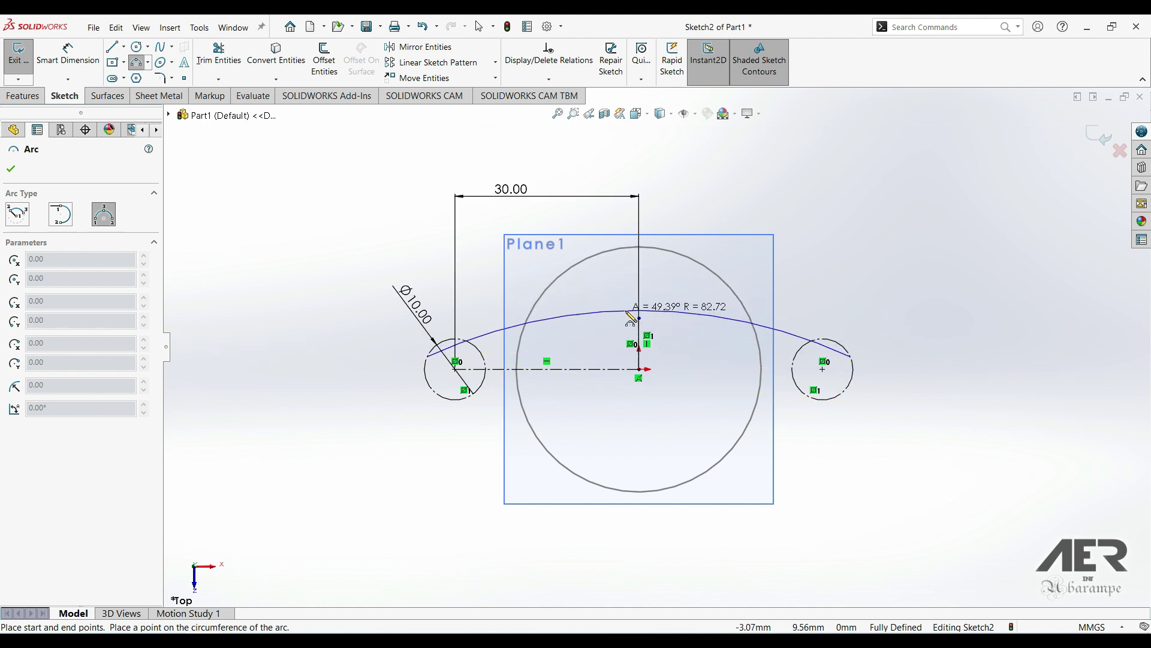
pyautogui.click(666, 324)
pyautogui.press('Escape')
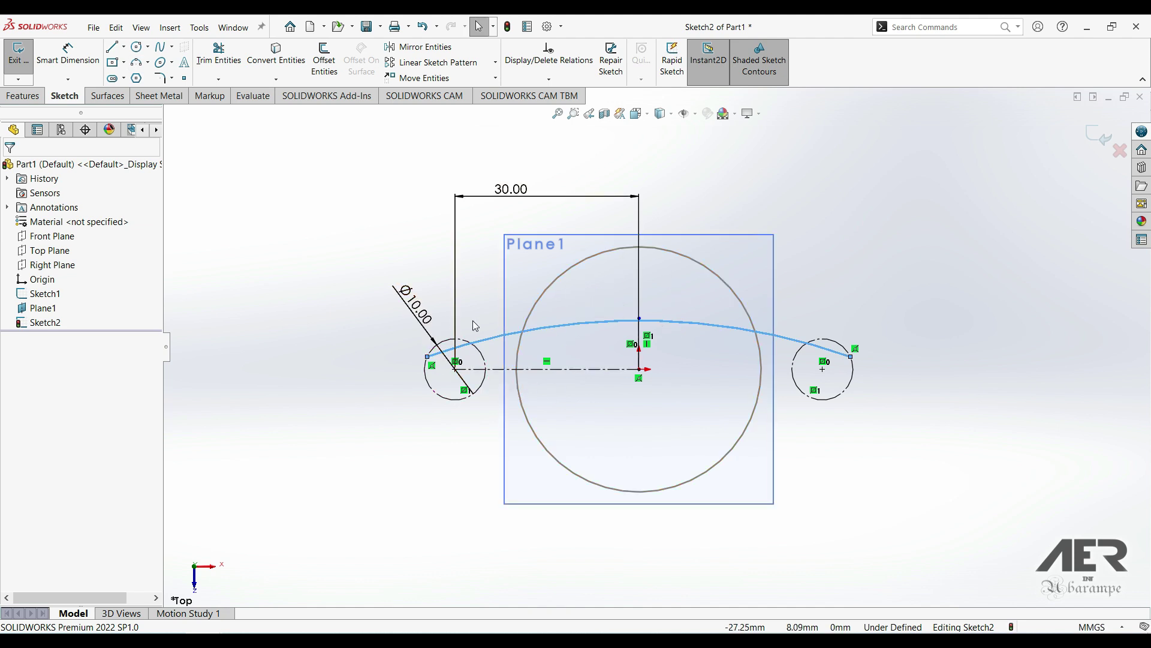
# Step: Make the arc tangent to both 10 mm construction circles
pyautogui.click(493, 338)
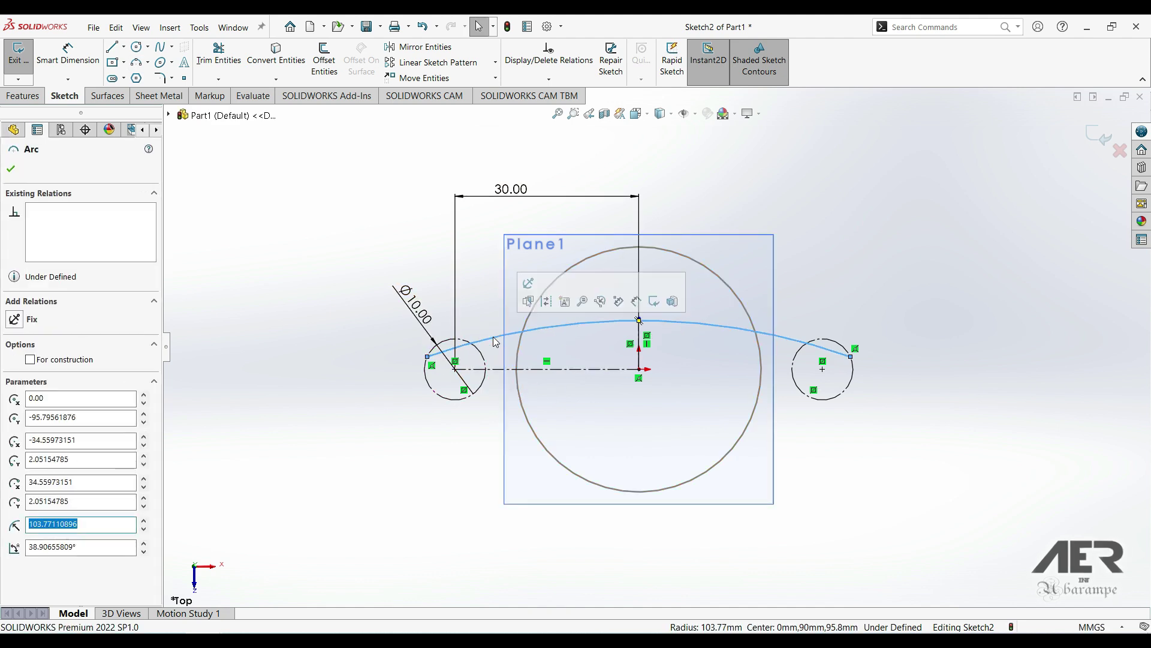
pyautogui.keyDown('ctrl'); pyautogui.click(451, 343); pyautogui.keyUp('ctrl')
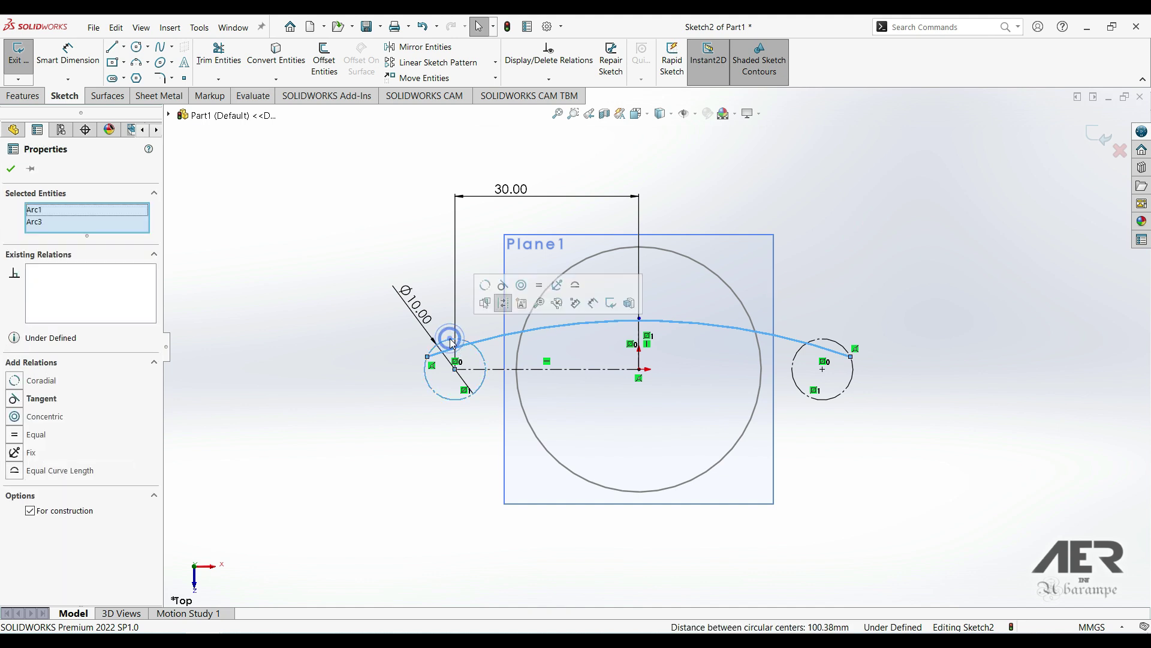
pyautogui.click(505, 287)
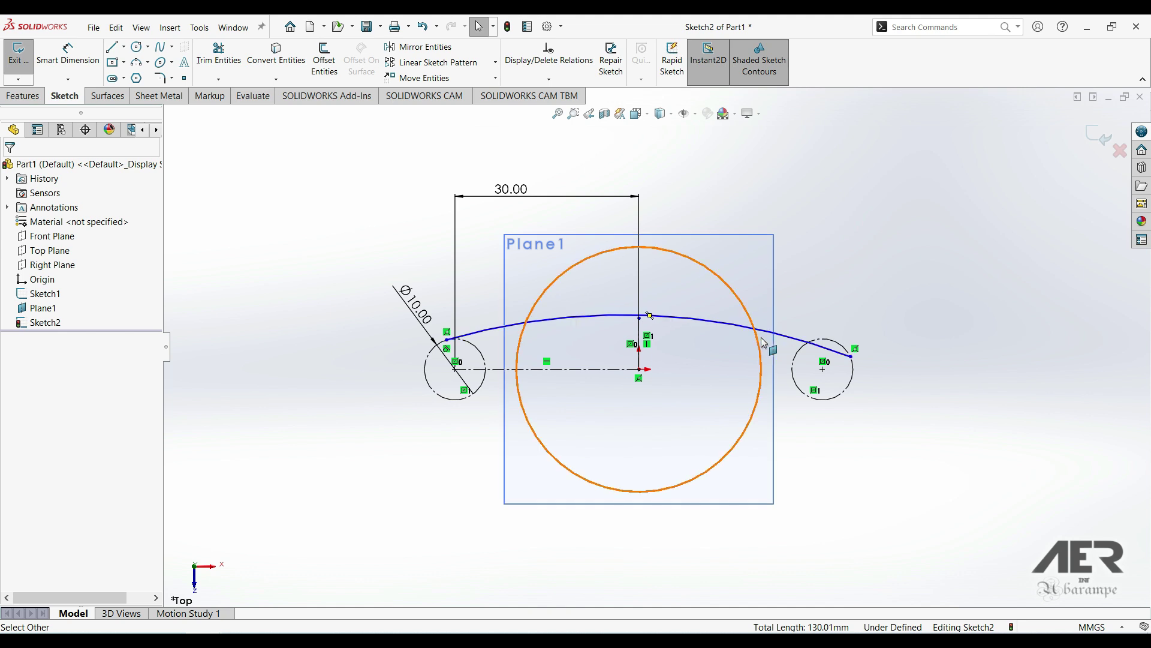
pyautogui.click(737, 330)
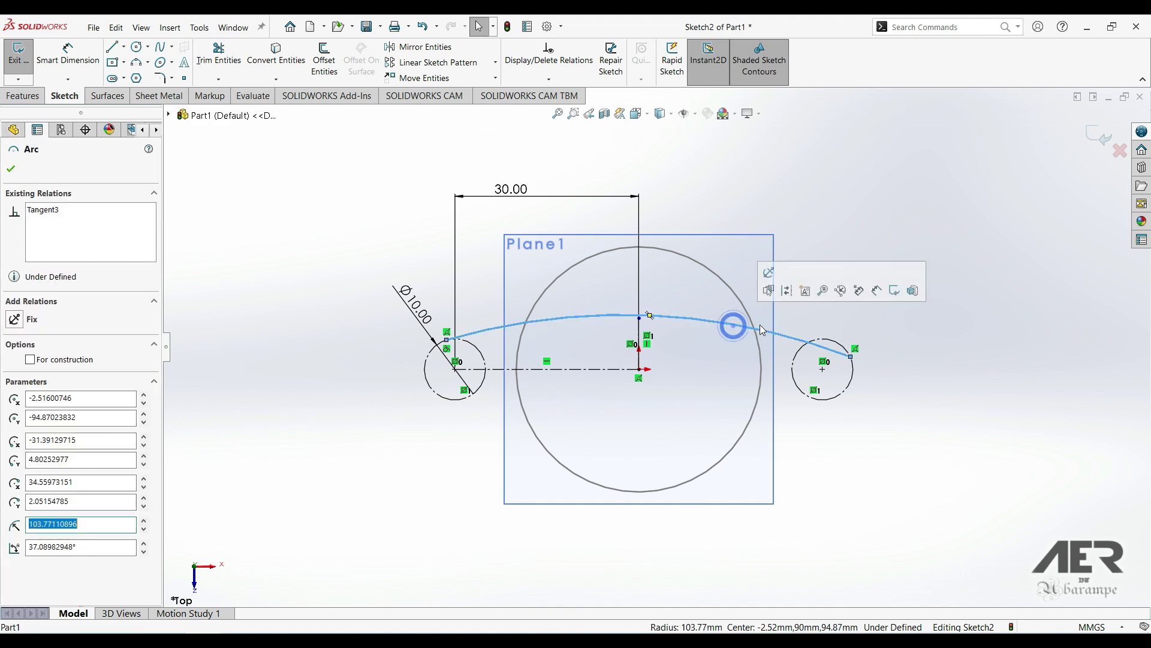
pyautogui.click(851, 377)
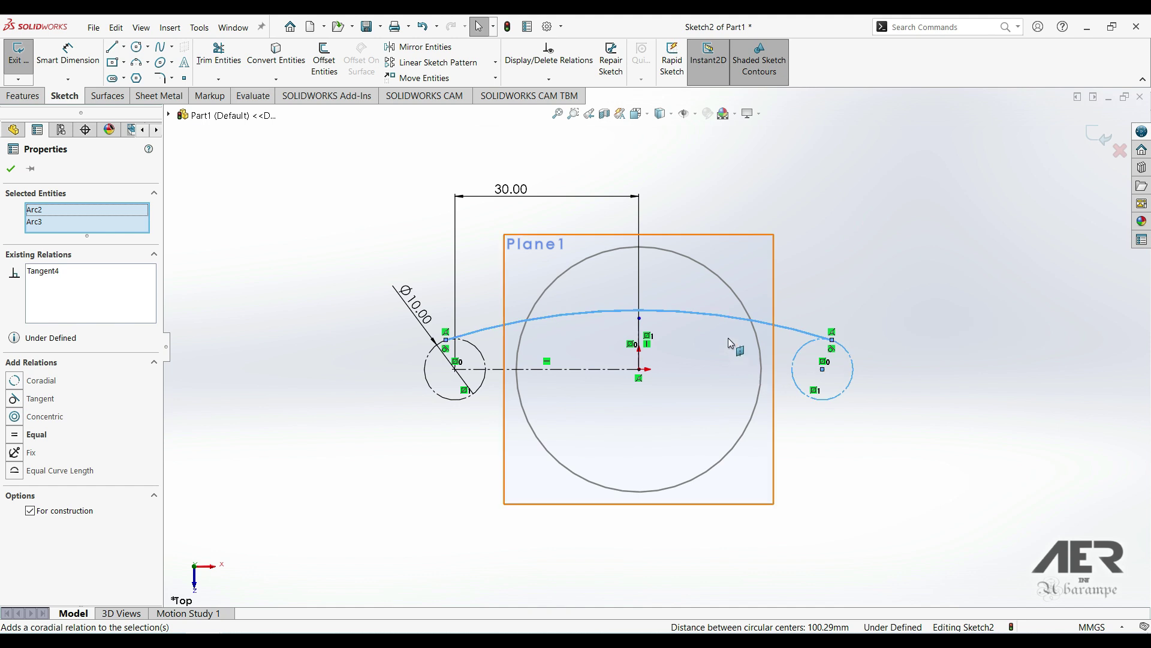
# Step: Dimension the distance from the origin to the arc and set it to 7.5 mm
pyautogui.click(67, 53)
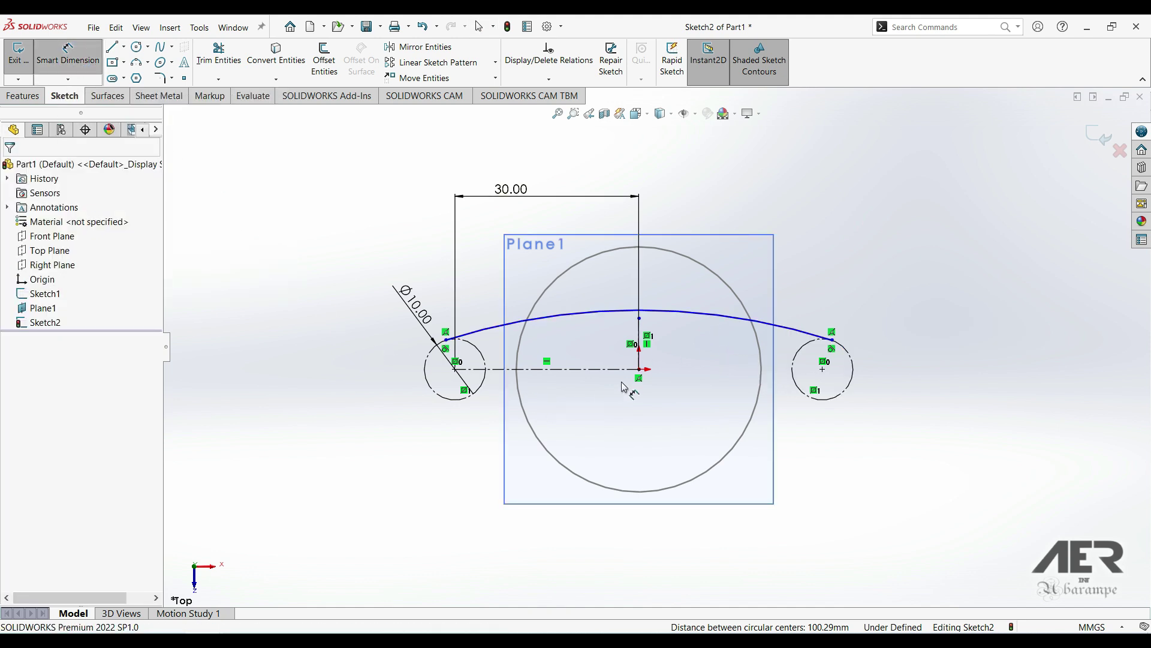
pyautogui.click(640, 369)
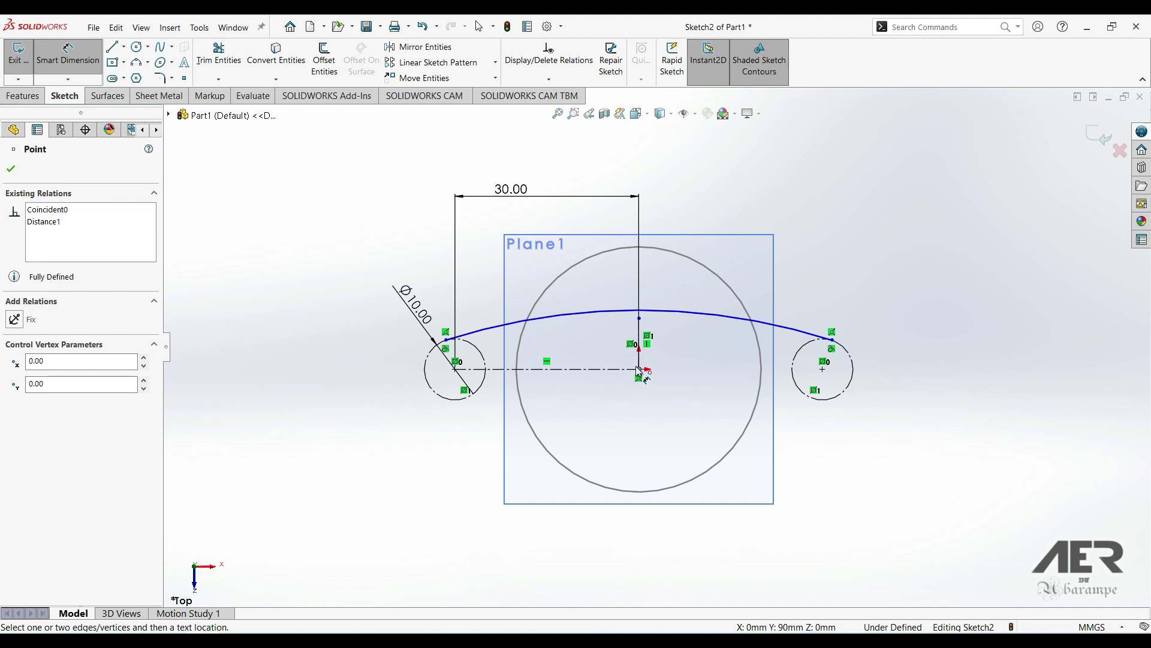
pyautogui.click(670, 314)
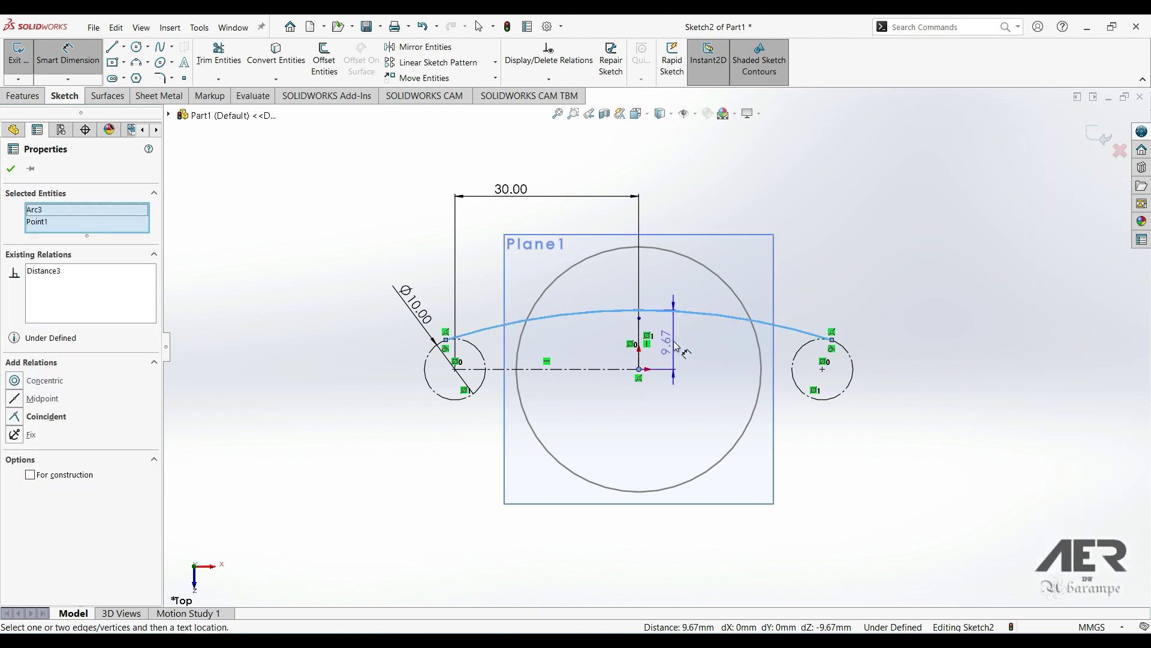
pyautogui.click(673, 337)
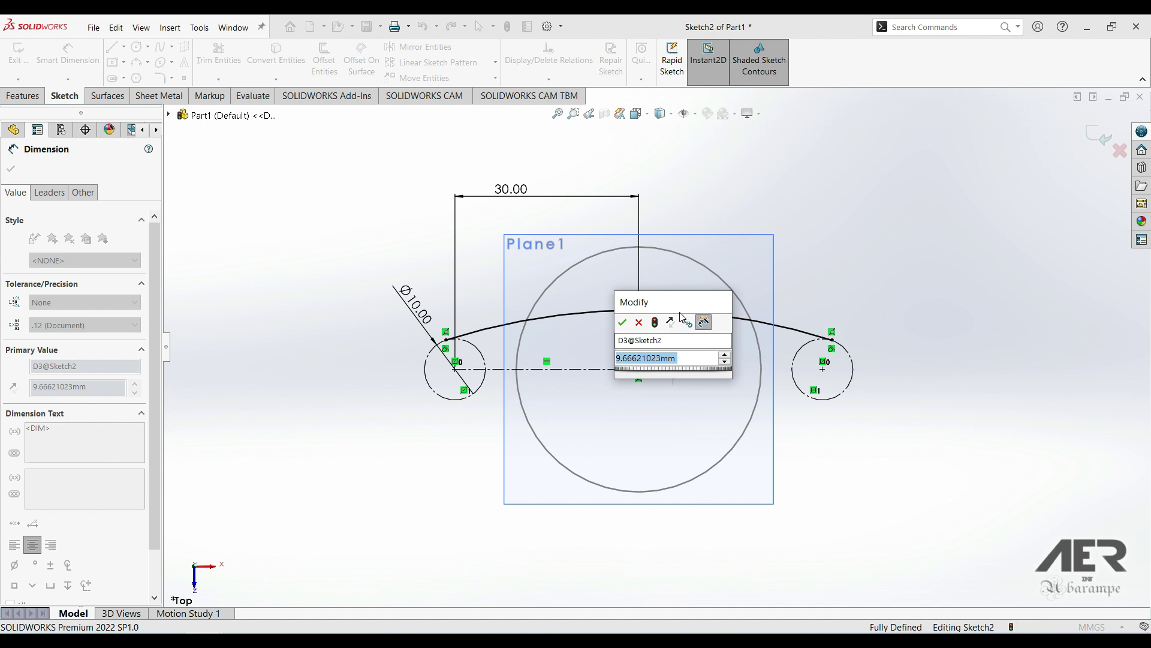
pyautogui.write('7.5')
pyautogui.press('Return')
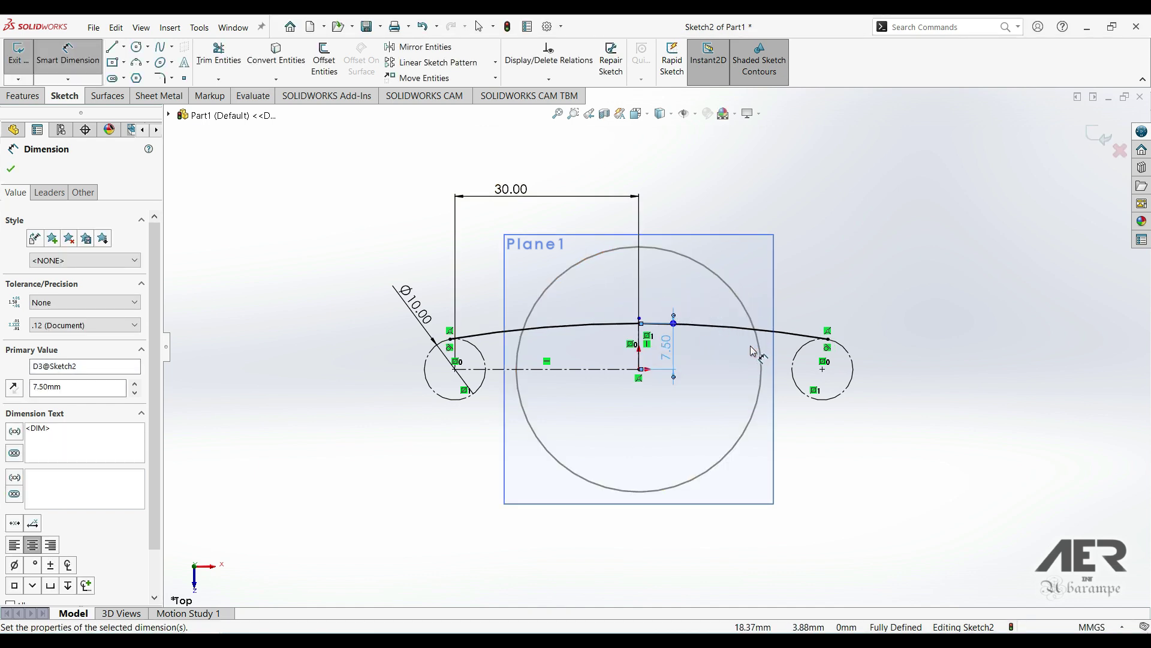
pyautogui.click(12, 170)
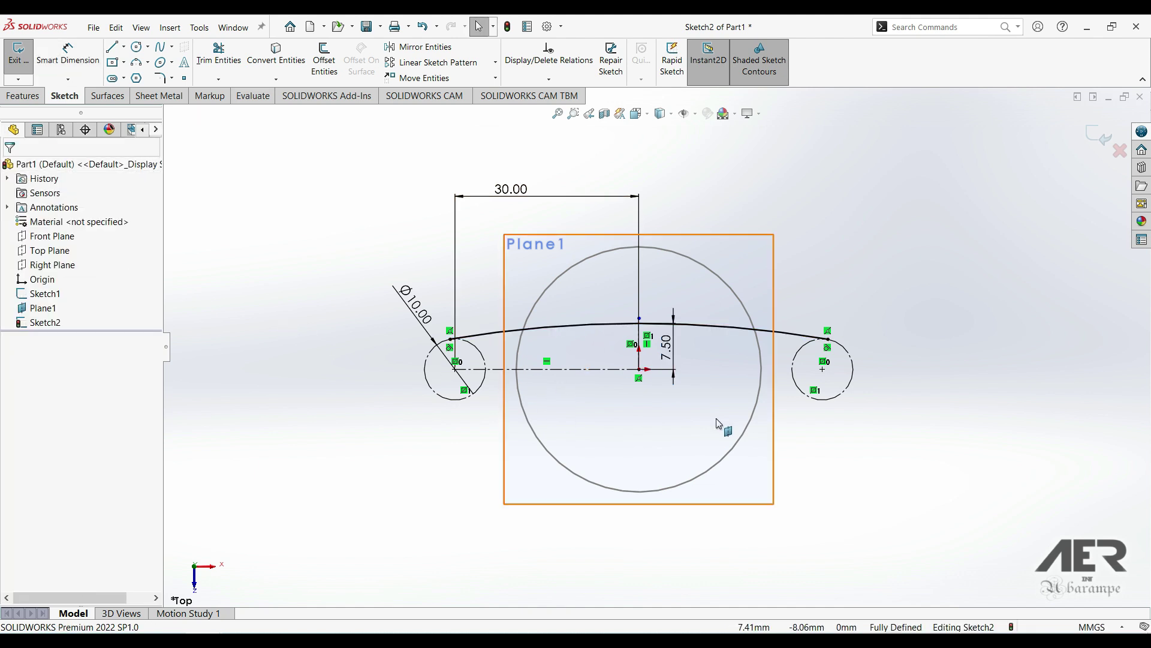
# Step: Mirror the long arc about the horizontal centerline
pyautogui.click(601, 325)
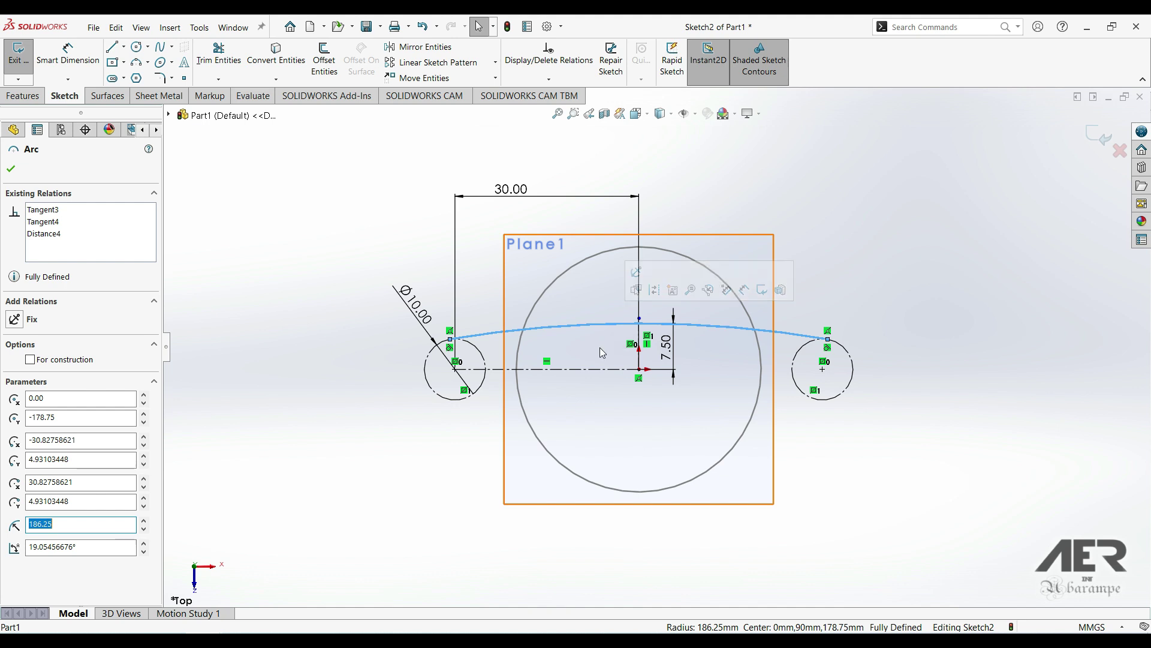
pyautogui.keyDown('ctrl'); pyautogui.click(569, 369); pyautogui.keyUp('ctrl')
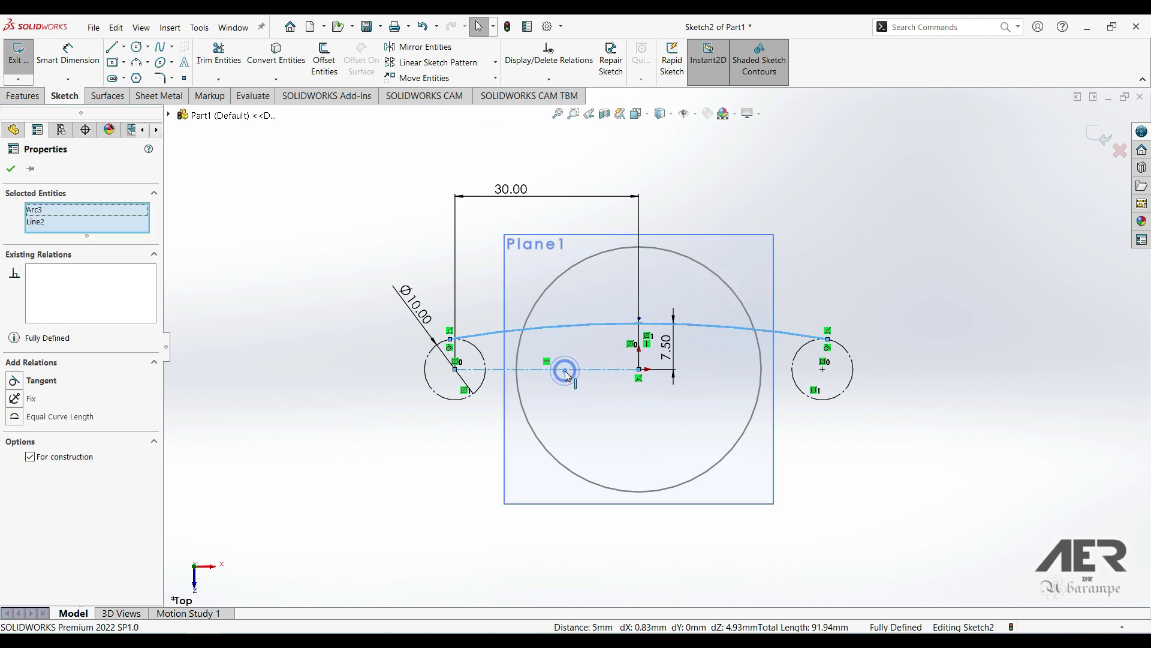
pyautogui.click(436, 48)
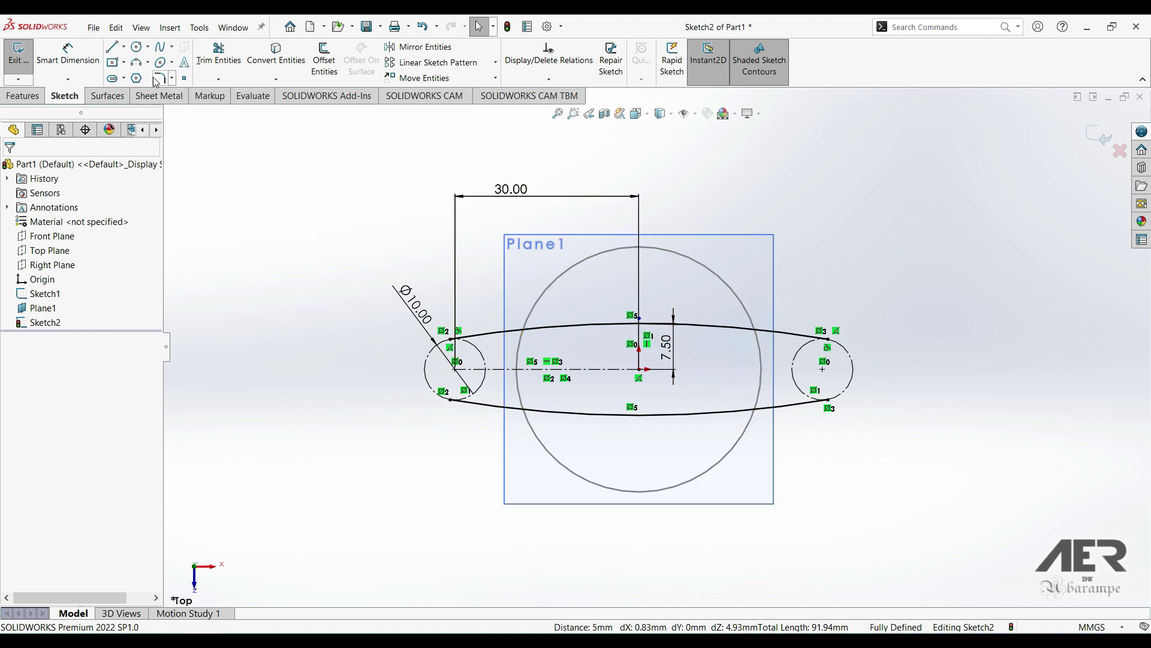
# Step: Close the left end of the profile with a tangent arc joining the endpoints of the two long arcs
pyautogui.click(137, 62)
pyautogui.click(69, 215)
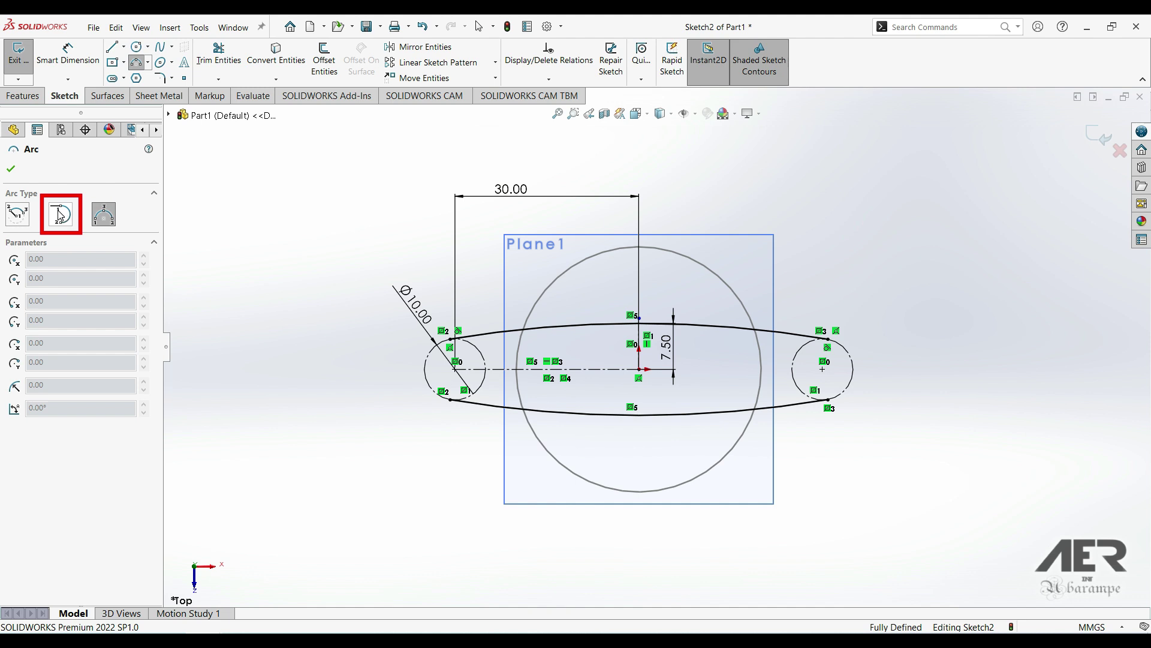
pyautogui.click(59, 217)
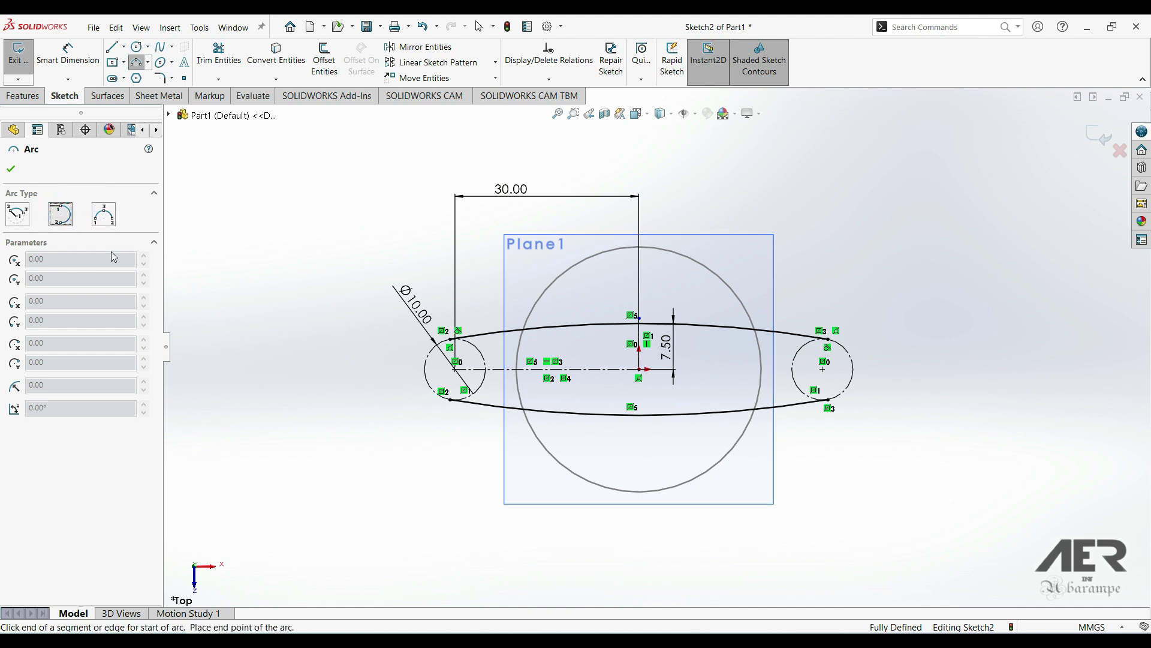
pyautogui.click(450, 399)
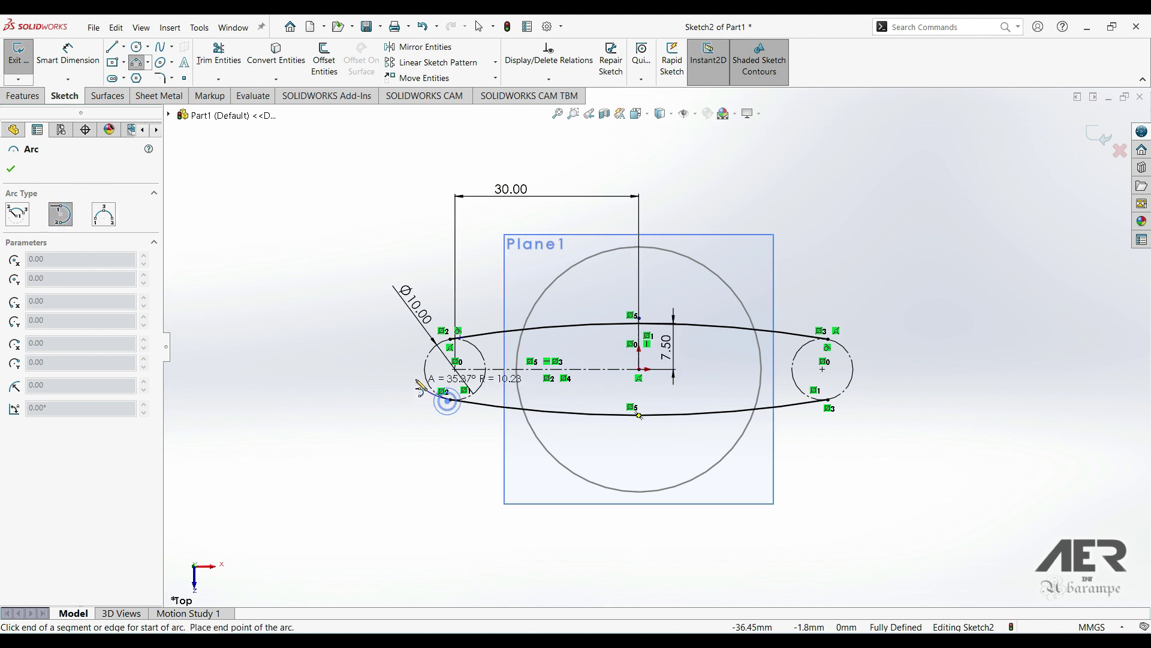
pyautogui.click(451, 339)
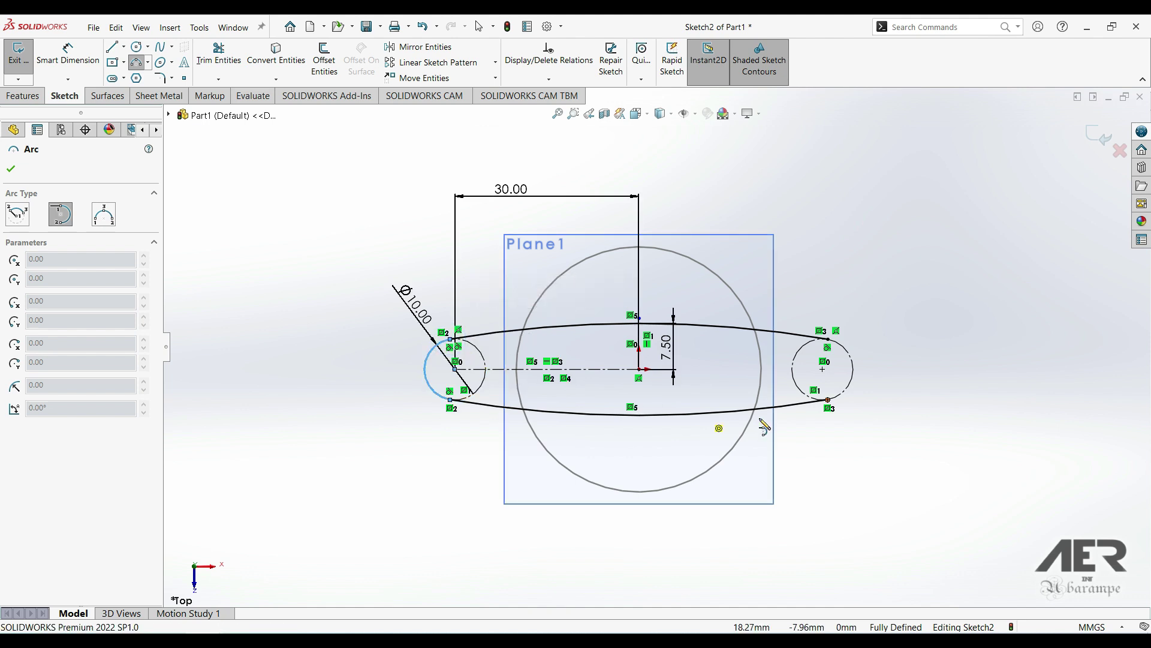
pyautogui.click(829, 401)
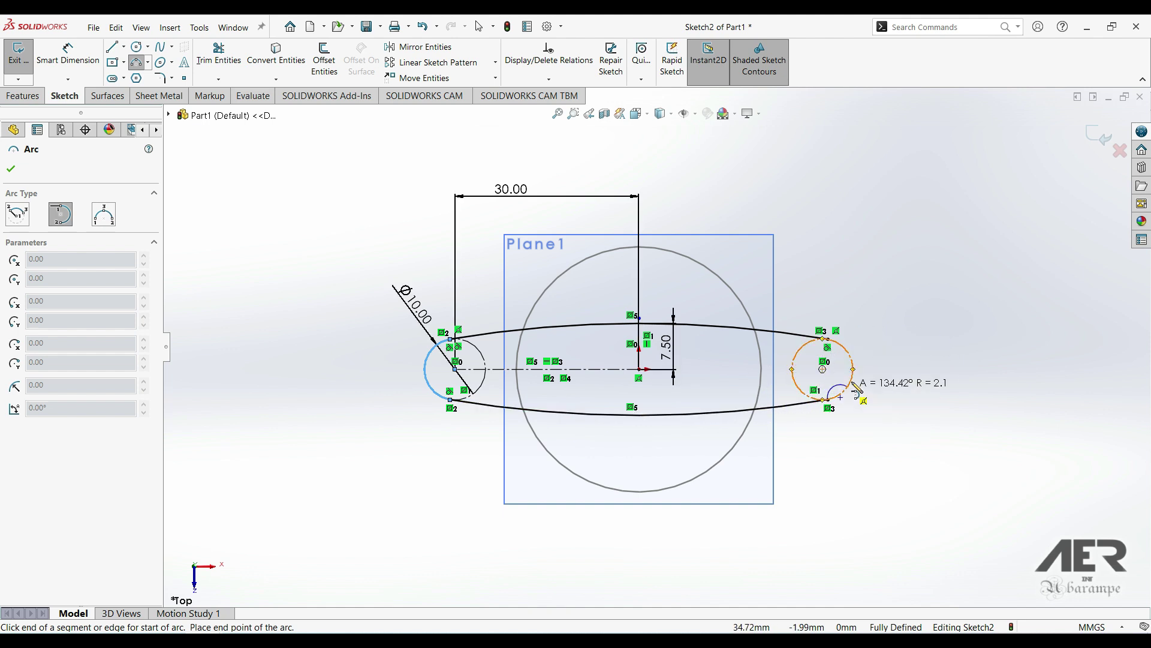
pyautogui.press('Escape')
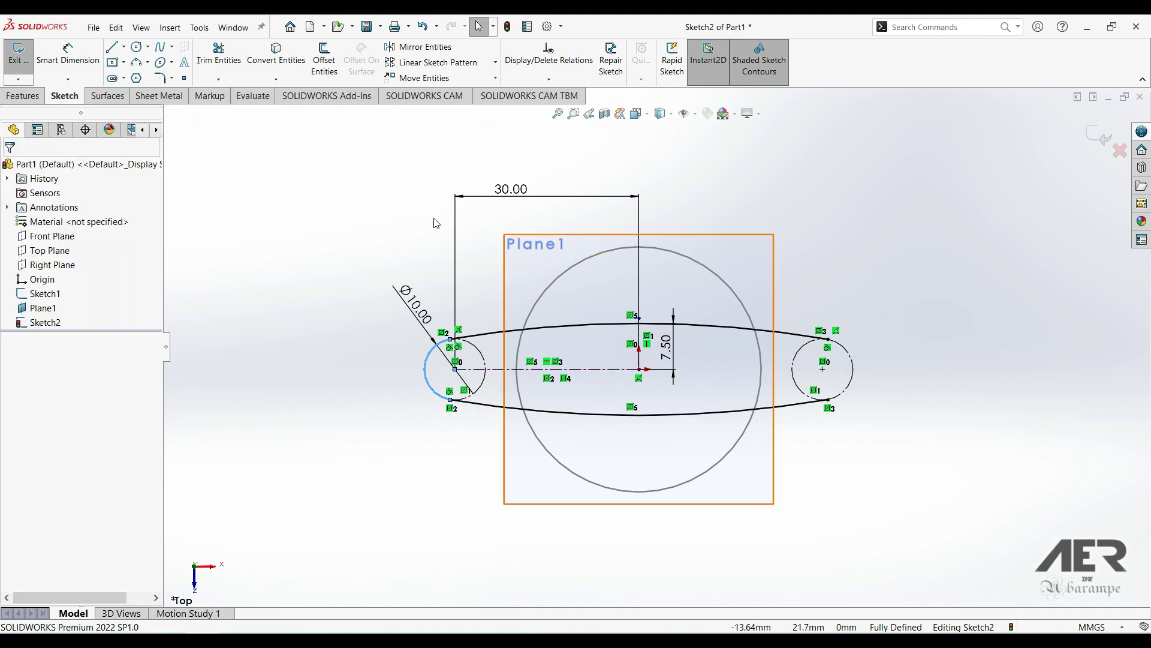
# Step: Close the right end of the profile with a tangent arc between the long arcs' endpoints and exit the sketch
pyautogui.click(137, 62)
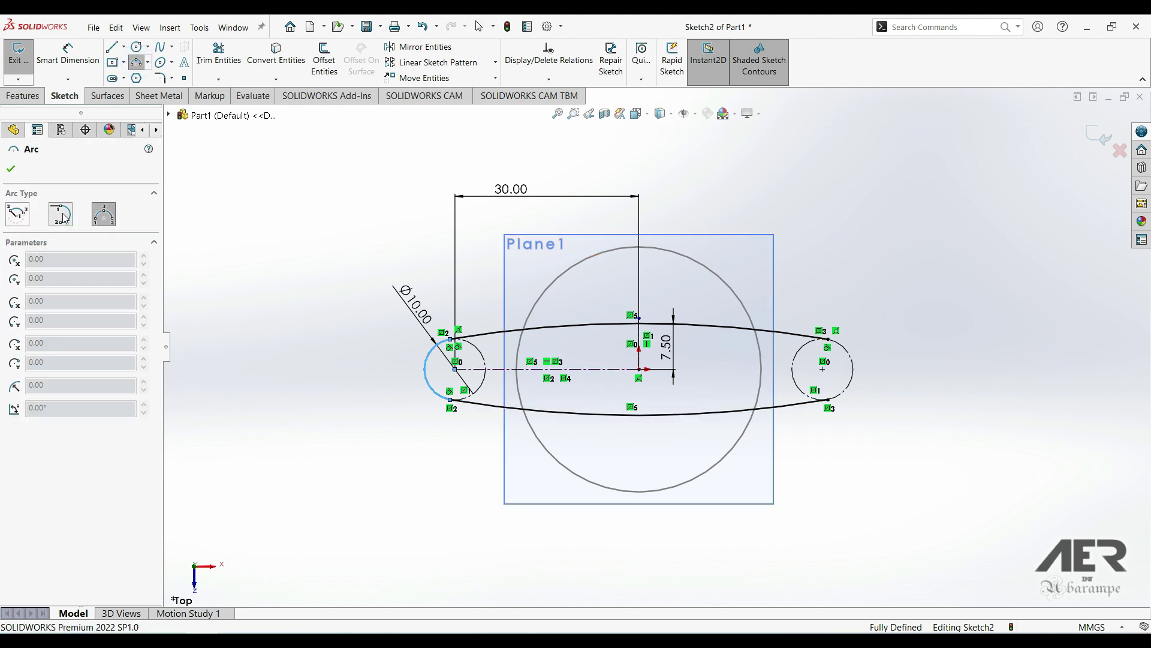
pyautogui.click(61, 215)
pyautogui.click(829, 401)
pyautogui.click(828, 339)
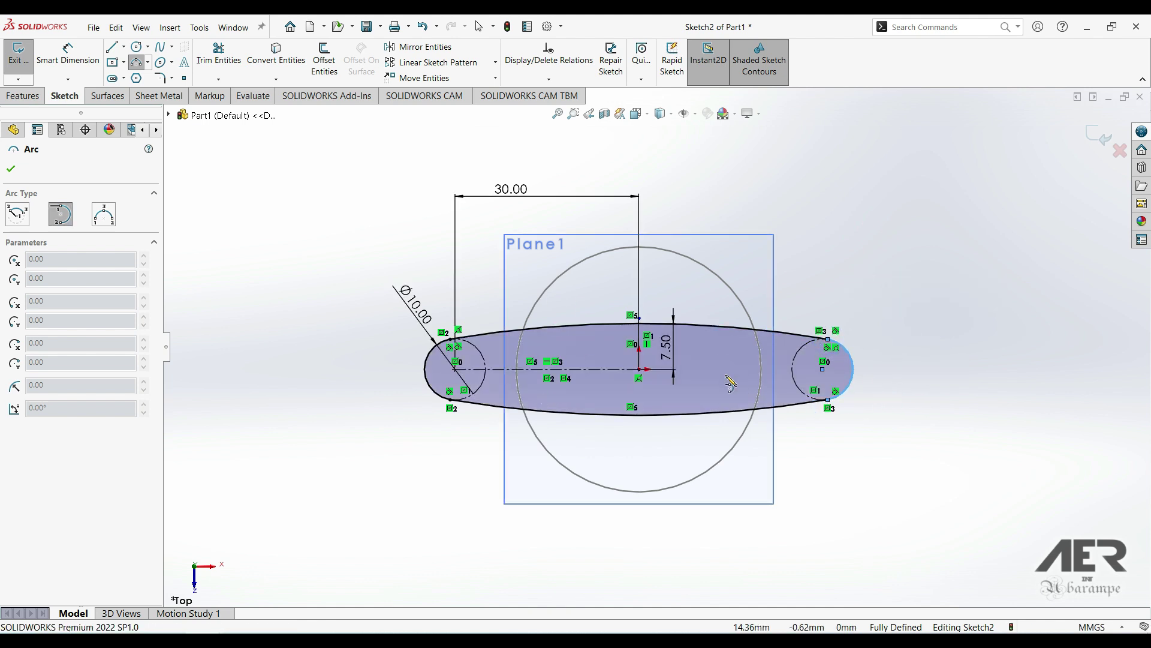
pyautogui.click(1102, 137)
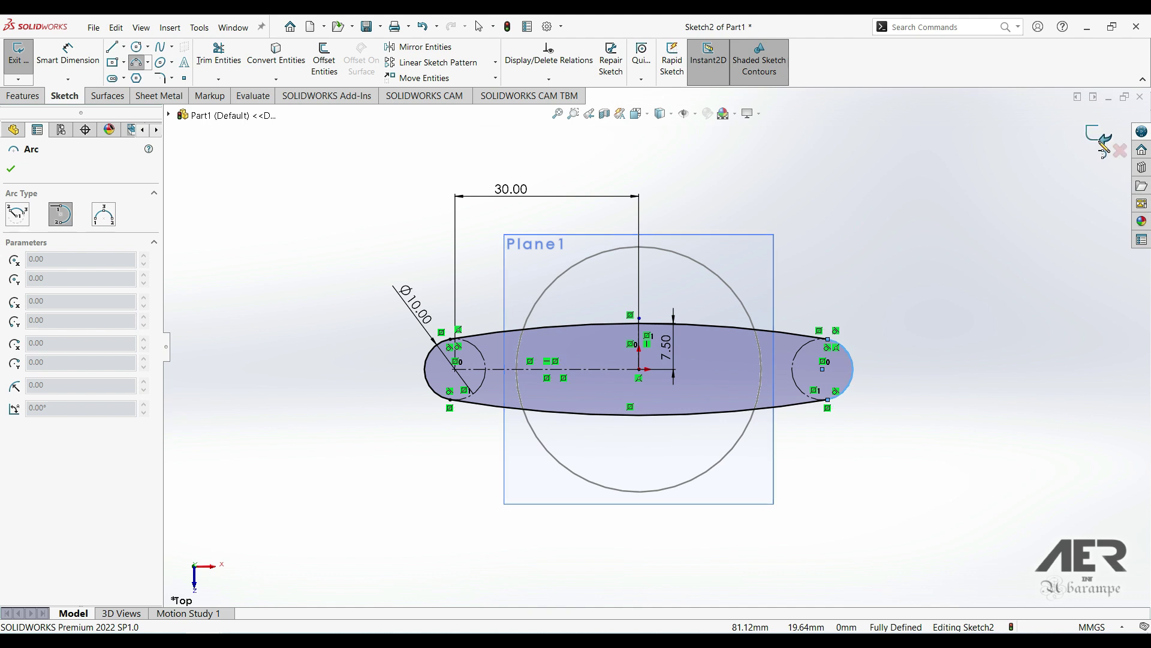
# Step: Start a sketch on the Front Plane and draw a vertical line about 19 mm long, outside the circle and starting at its level
pyautogui.moveTo(639, 454)
pyautogui.mouseDown(button='middle')
pyautogui.moveTo(637, 342)
pyautogui.moveTo(644, 372)
pyautogui.moveTo(589, 442)
pyautogui.mouseUp(button='middle')
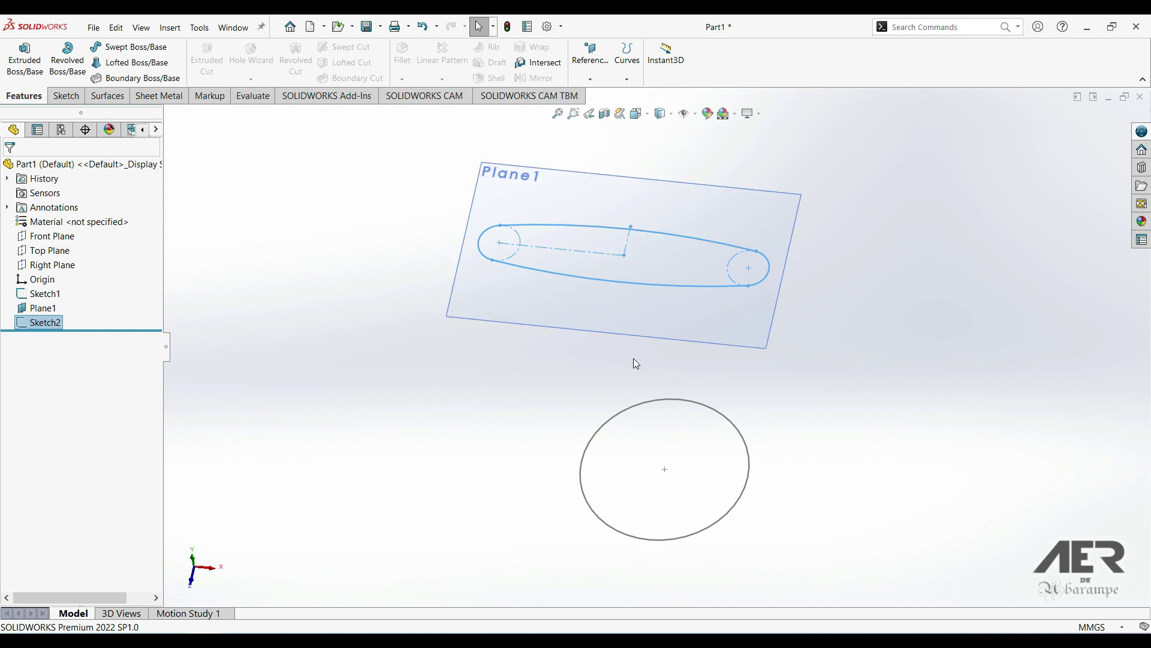
pyautogui.moveTo(635, 361); pyautogui.dragTo(647, 322, button='middle')
pyautogui.moveTo(674, 370); pyautogui.dragTo(686, 378, button='middle')
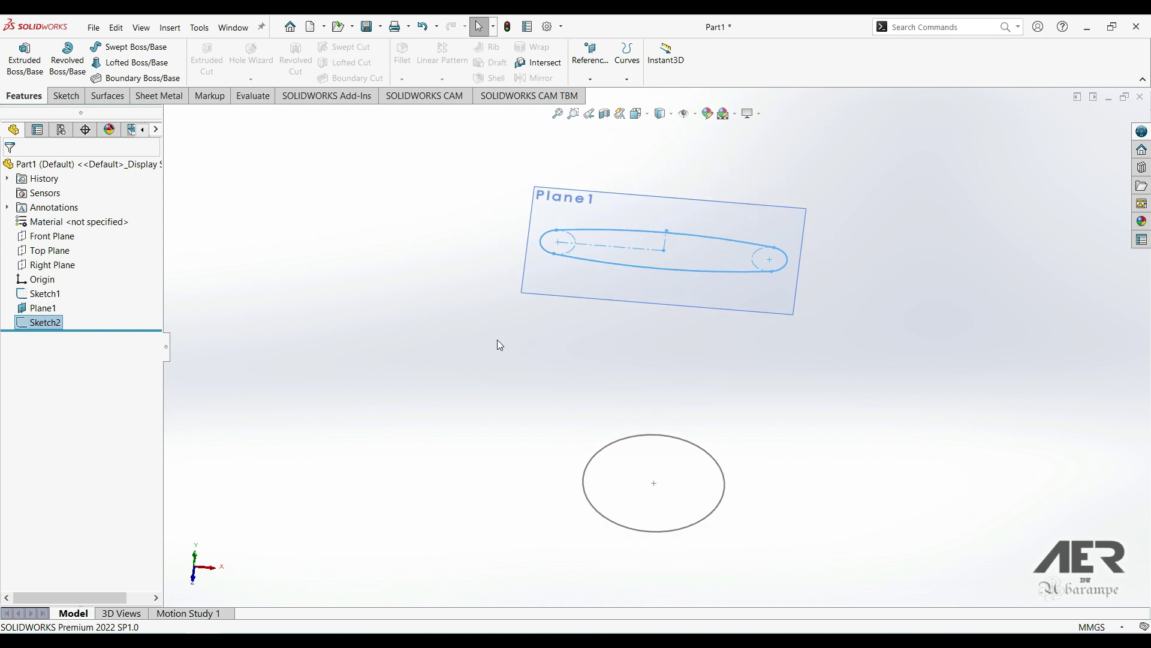
pyautogui.moveTo(846, 367); pyautogui.dragTo(836, 390, button='middle')
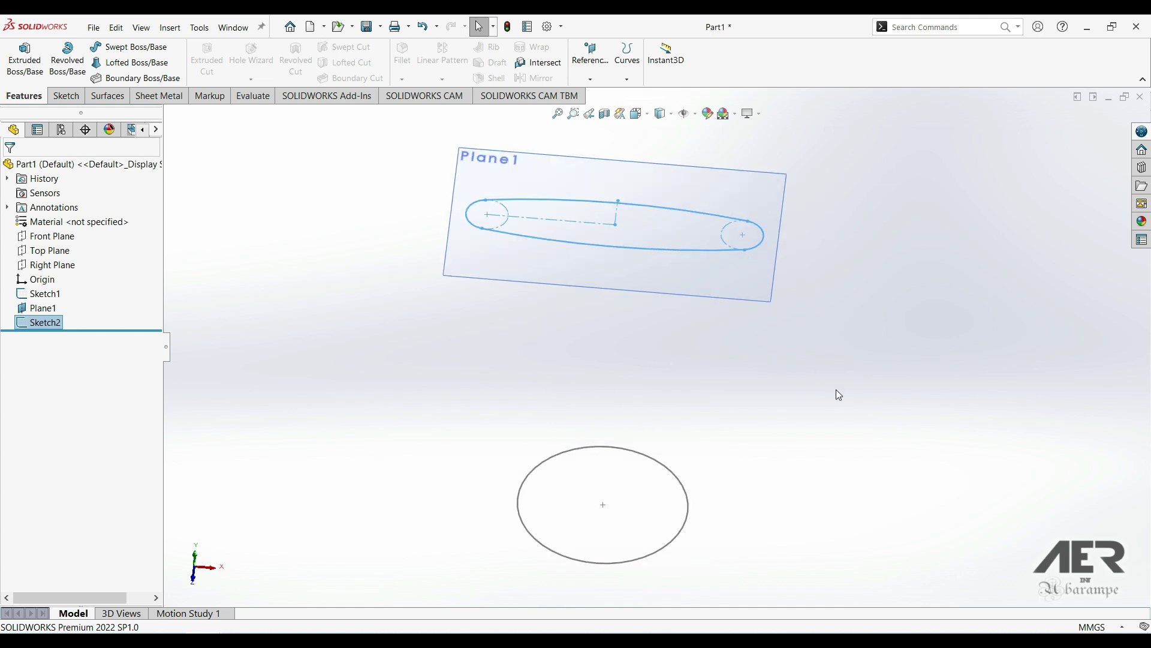
pyautogui.click(49, 236)
pyautogui.click(47, 221)
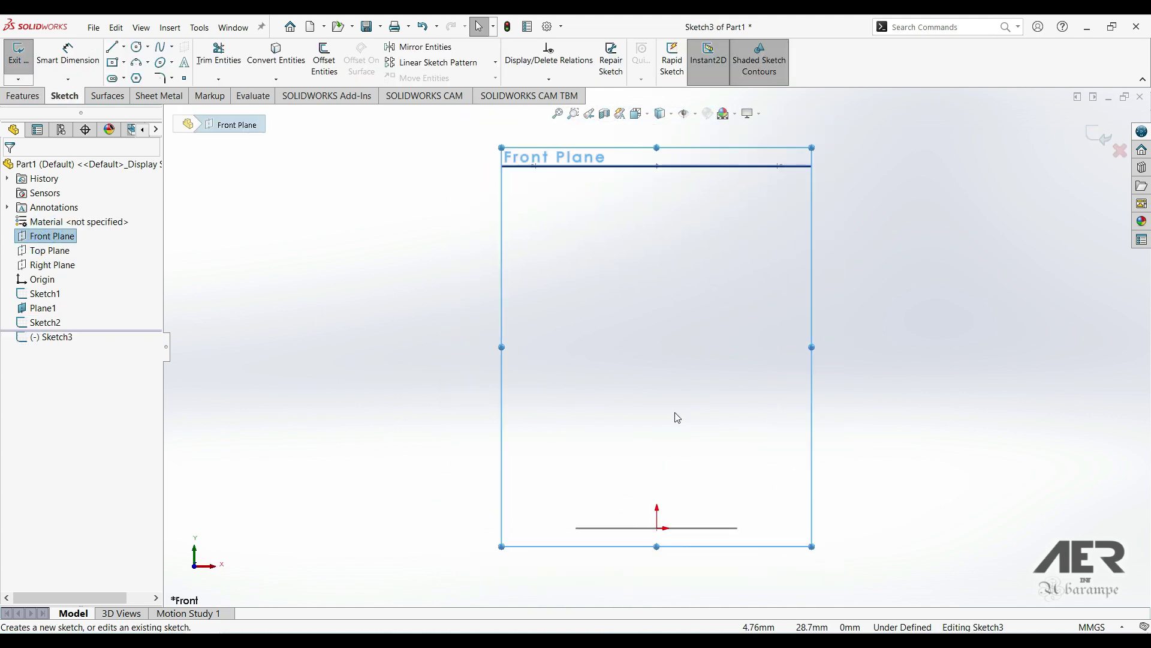
pyautogui.click(110, 48)
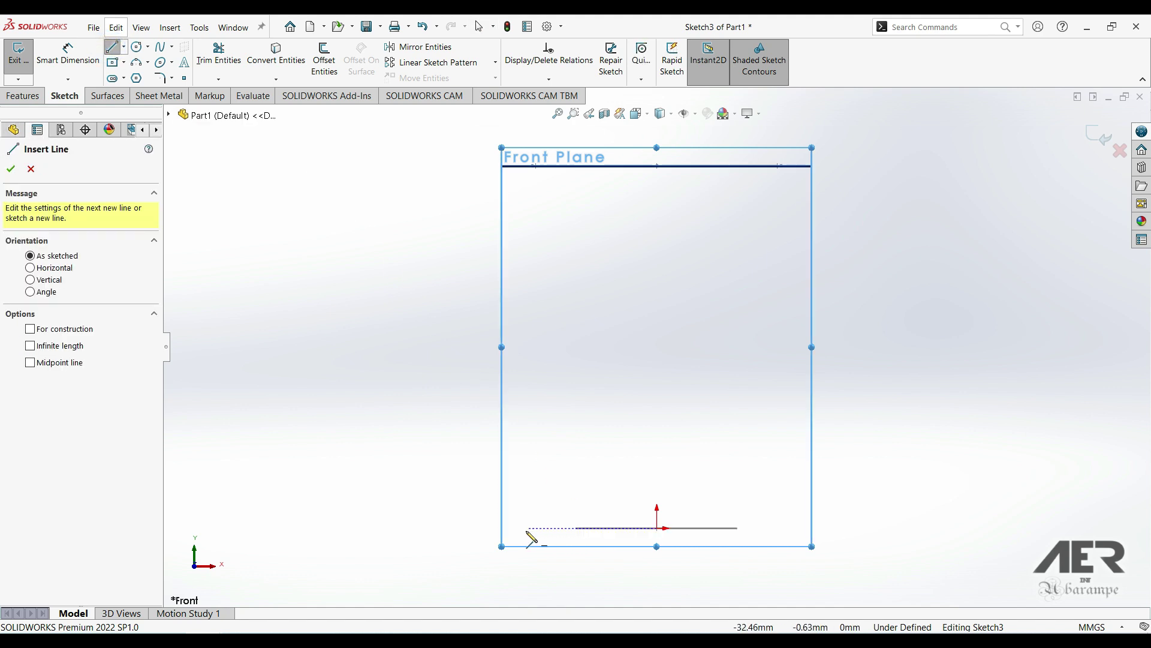
pyautogui.click(525, 527)
pyautogui.click(525, 451)
pyautogui.press('Escape')
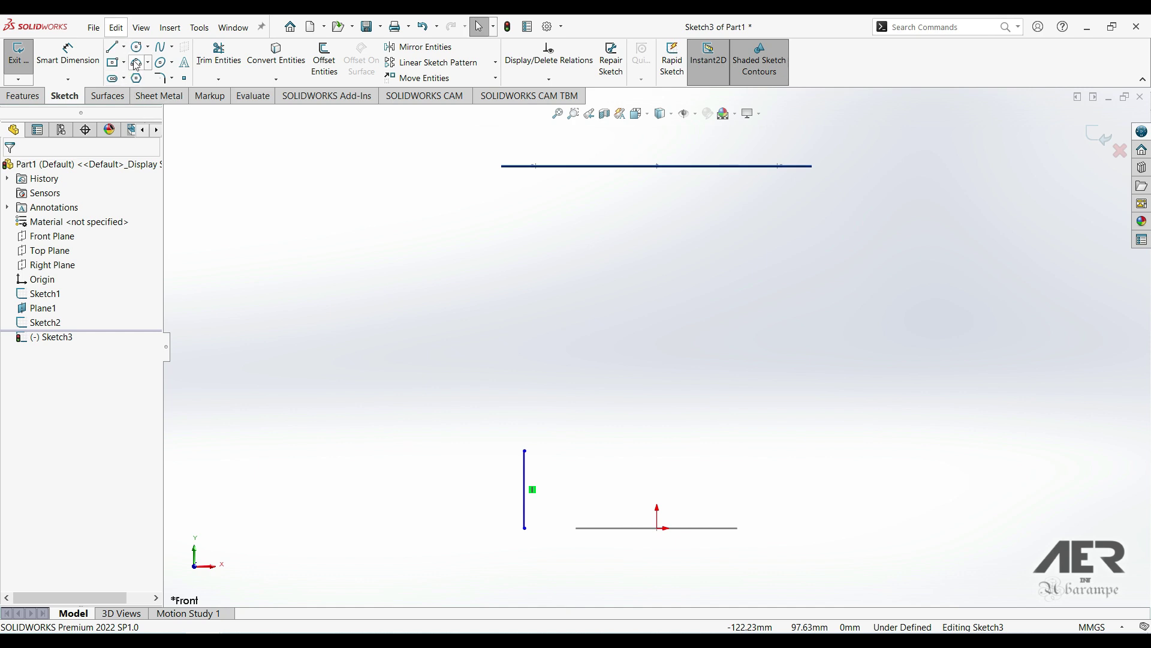
# Step: Draw a three-point arc of about 116 mm radius from the vertical line's upper endpoint, rising outward away from the circle
pyautogui.click(137, 62)
pyautogui.click(109, 213)
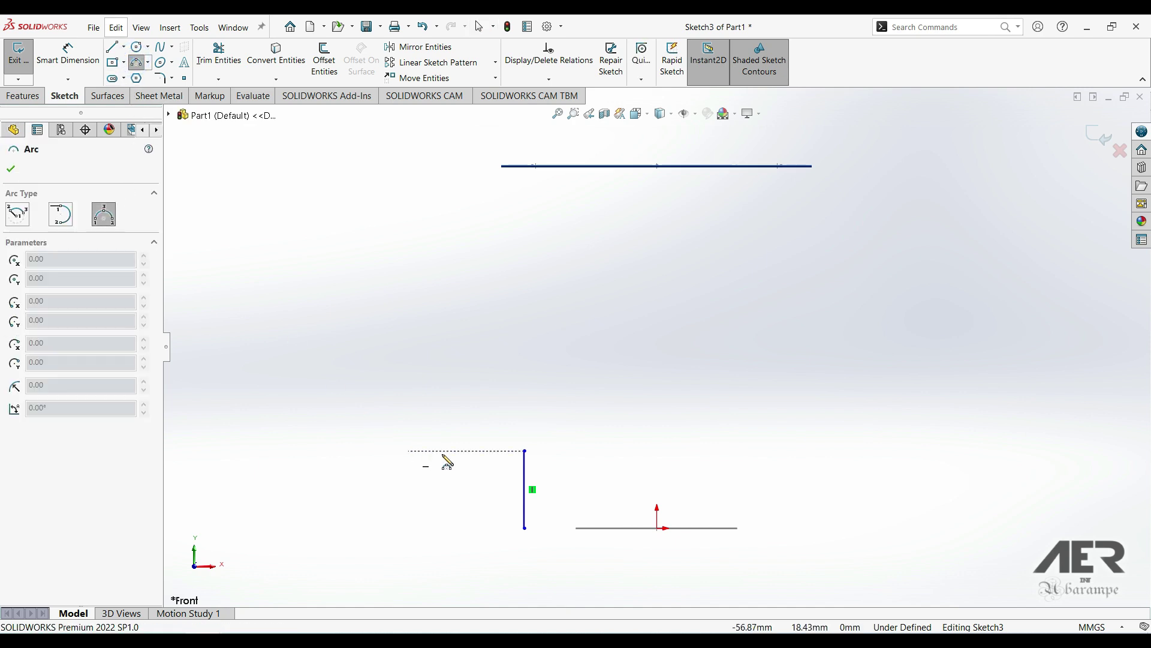
pyautogui.click(525, 451)
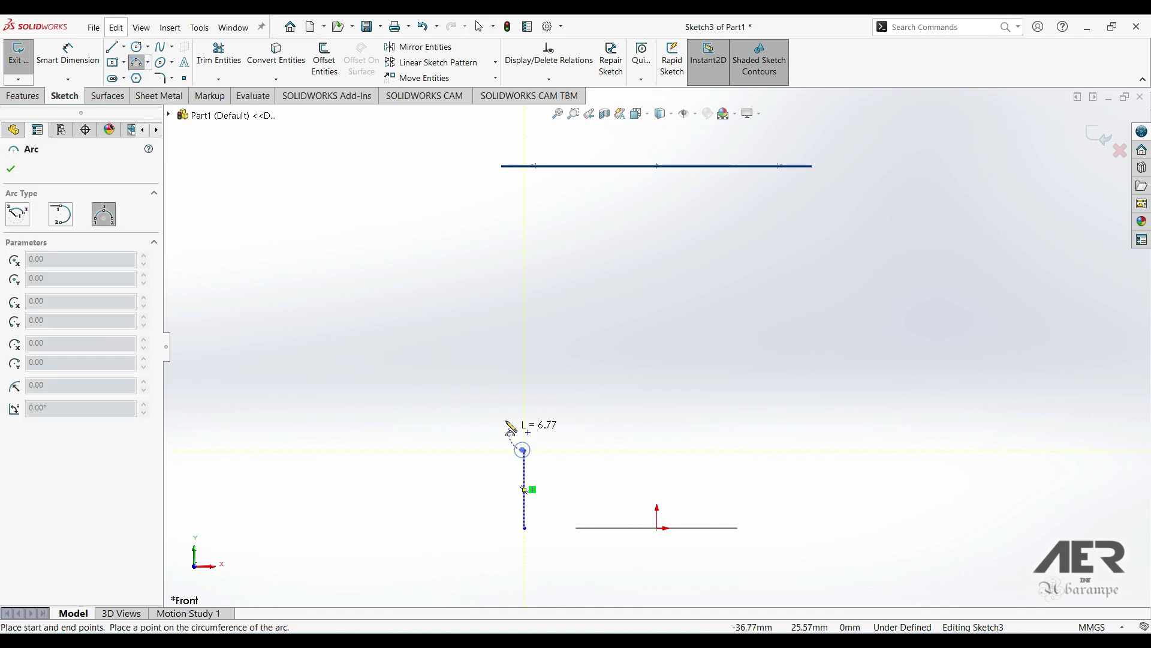
pyautogui.click(470, 321)
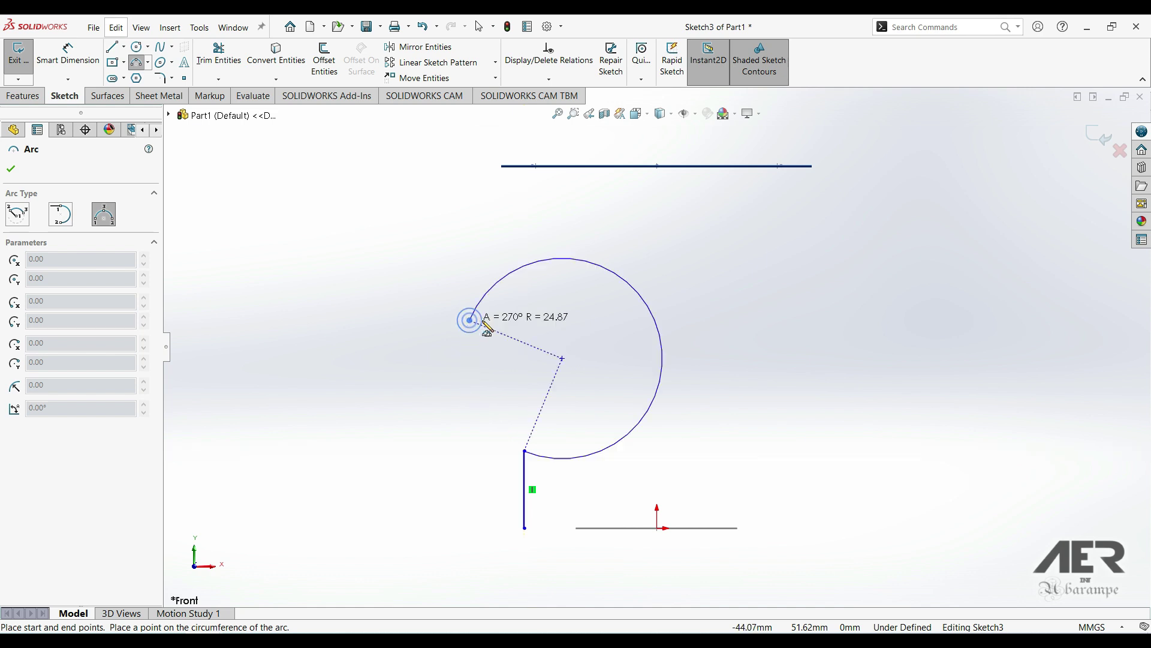
pyautogui.click(490, 358)
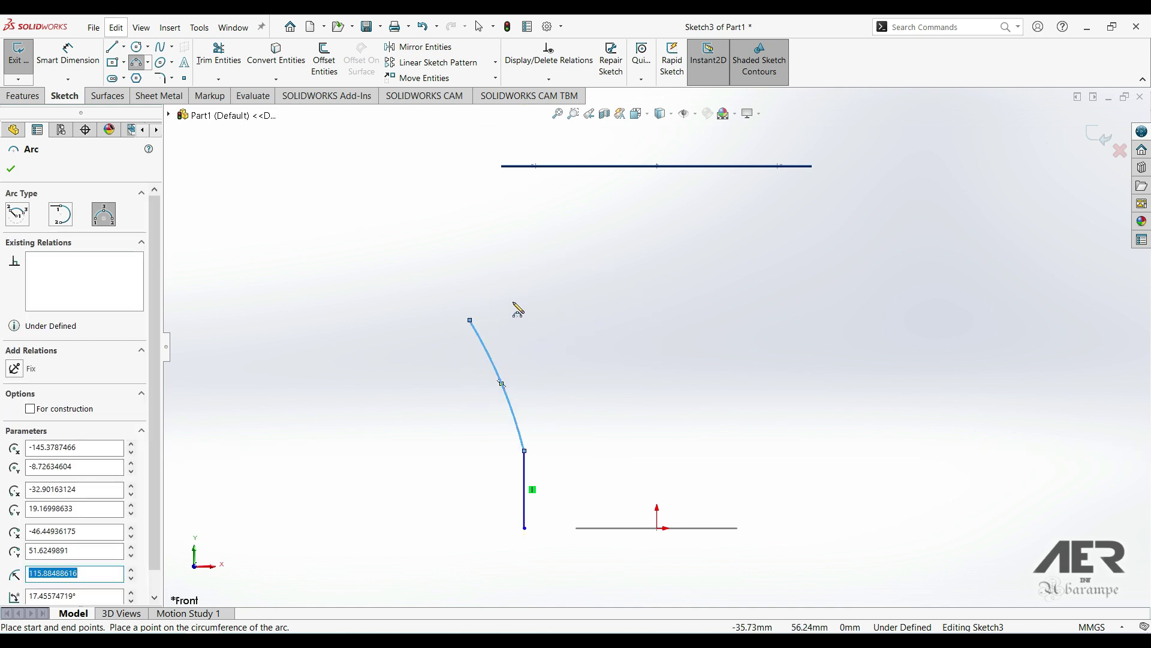
# Step: Add a second three-point arc from the first arc's upper end to just below the upper profile's level, bulging outward
pyautogui.click(470, 322)
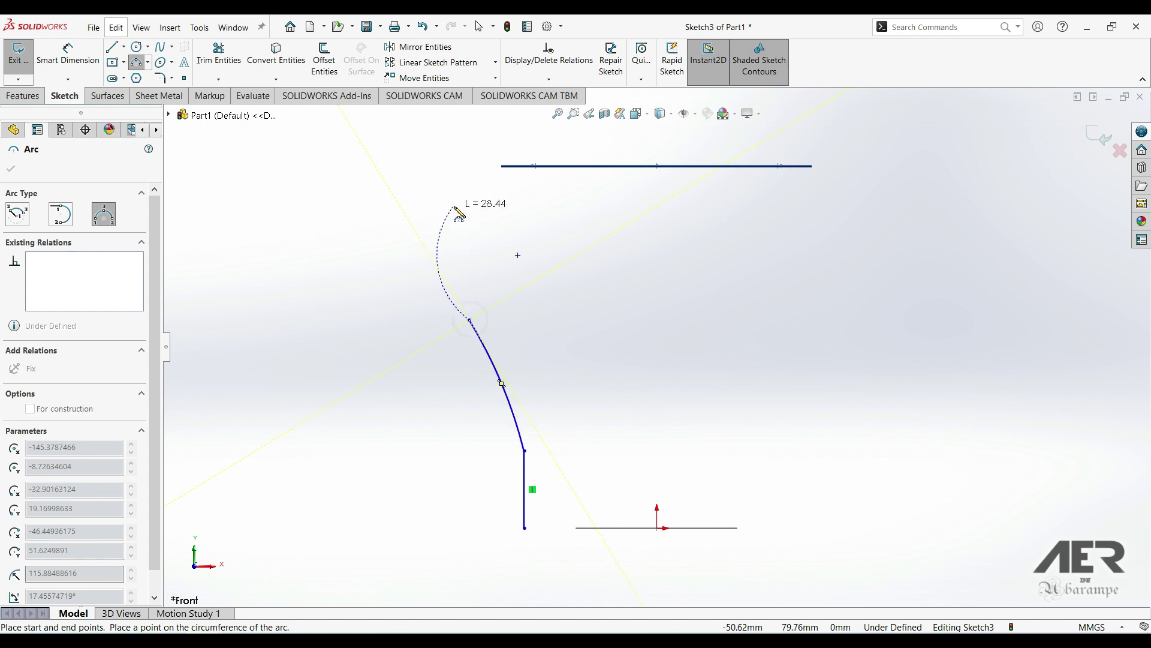
pyautogui.click(454, 173)
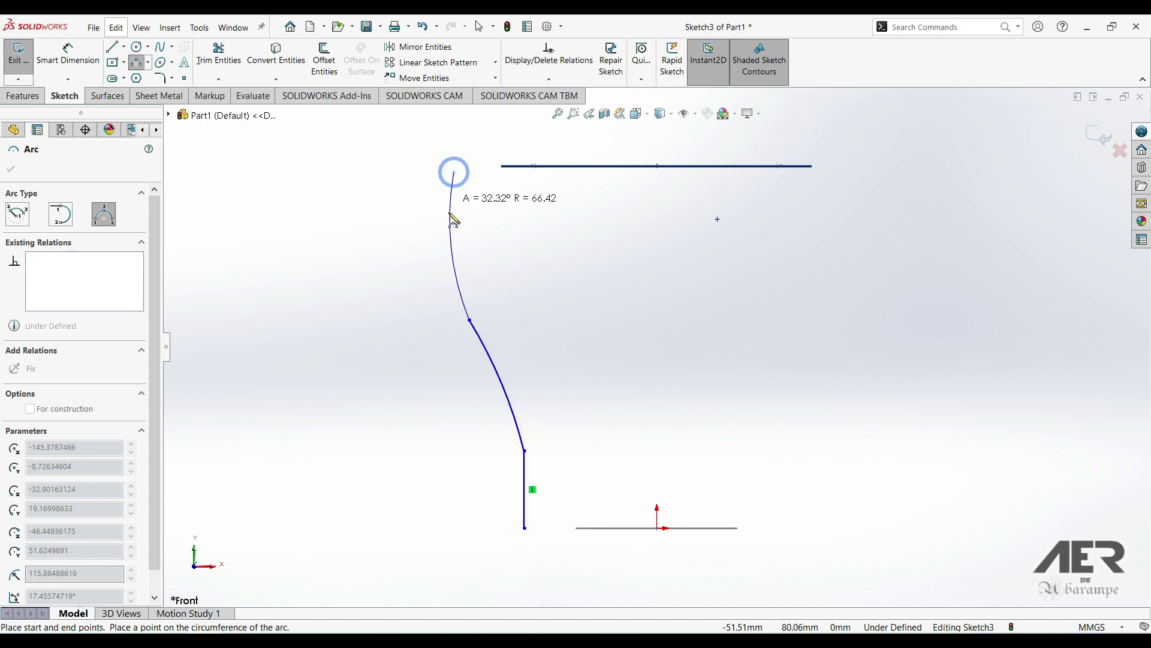
pyautogui.click(450, 231)
pyautogui.press('Escape')
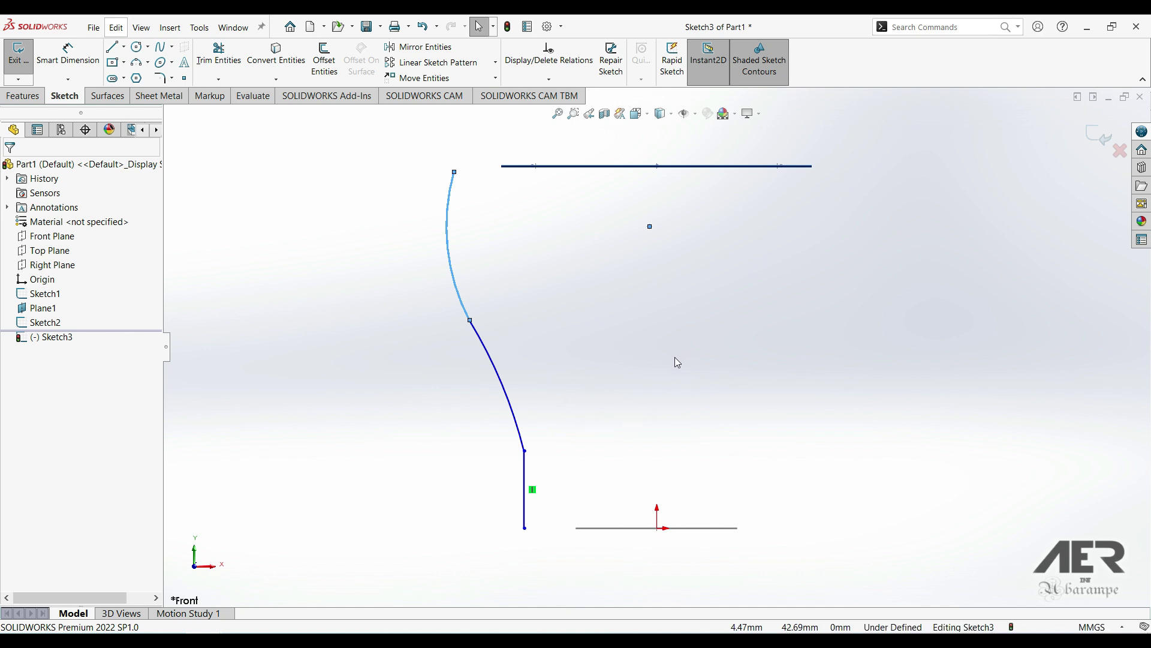
# Step: Make the lower arc tangent to the vertical line and to the upper arc
pyautogui.click(523, 514)
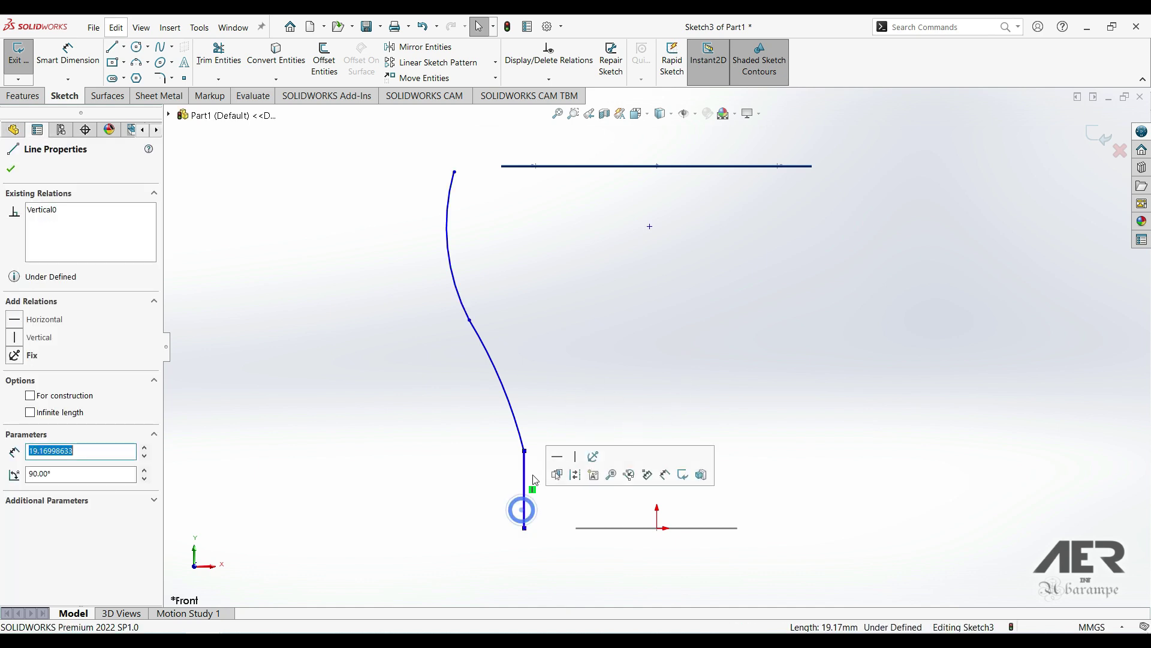
pyautogui.keyDown('ctrl'); pyautogui.click(519, 434); pyautogui.keyUp('ctrl')
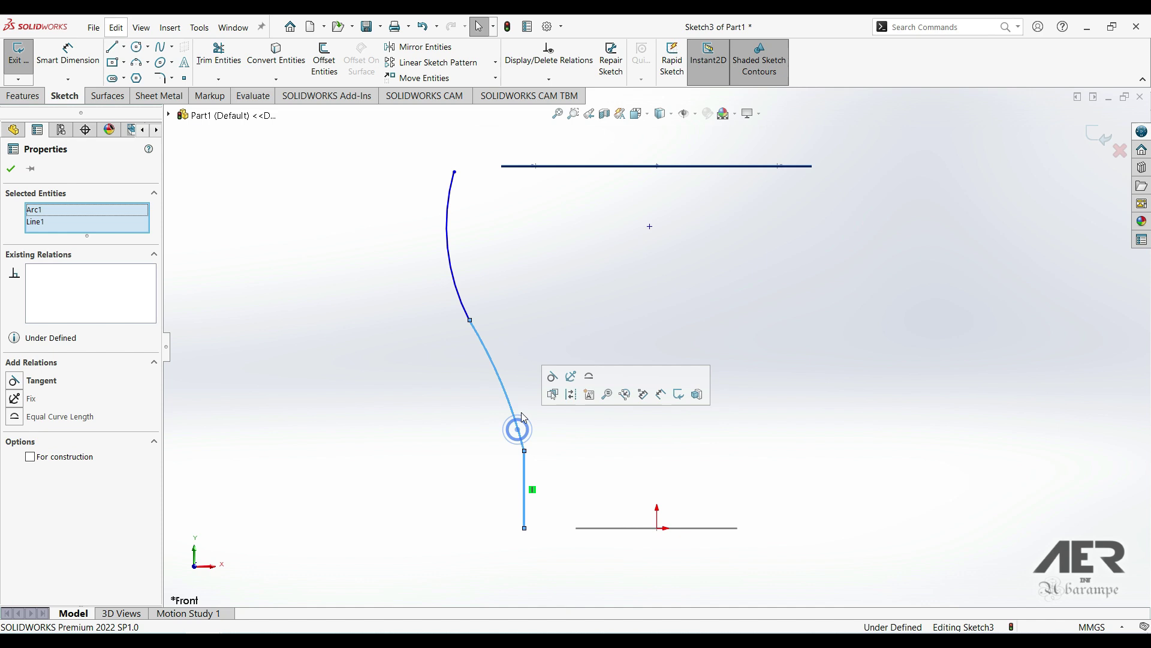
pyautogui.click(551, 379)
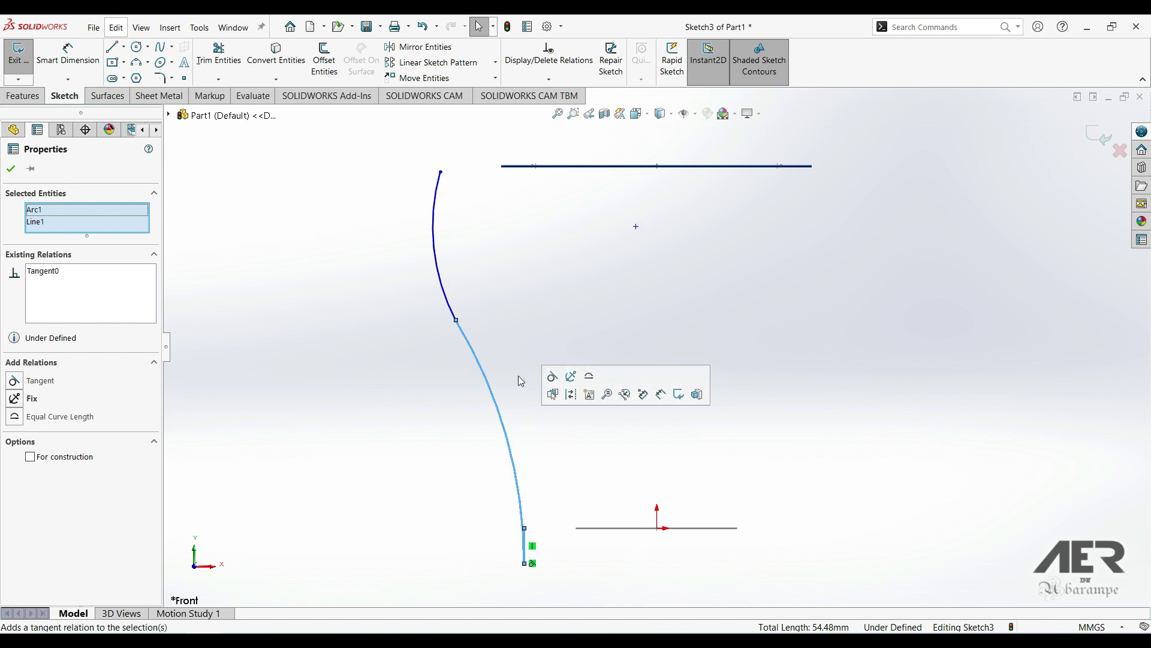
pyautogui.click(511, 337)
pyautogui.click(491, 392)
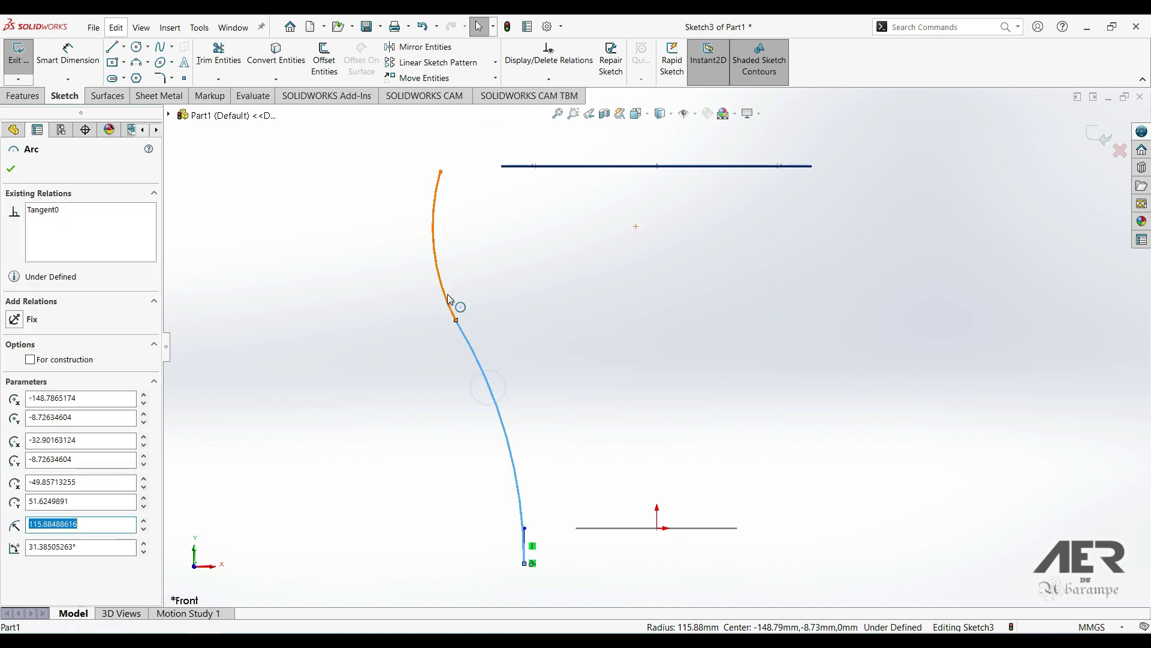
pyautogui.keyDown('ctrl'); pyautogui.click(442, 289); pyautogui.keyUp('ctrl')
pyautogui.click(501, 241)
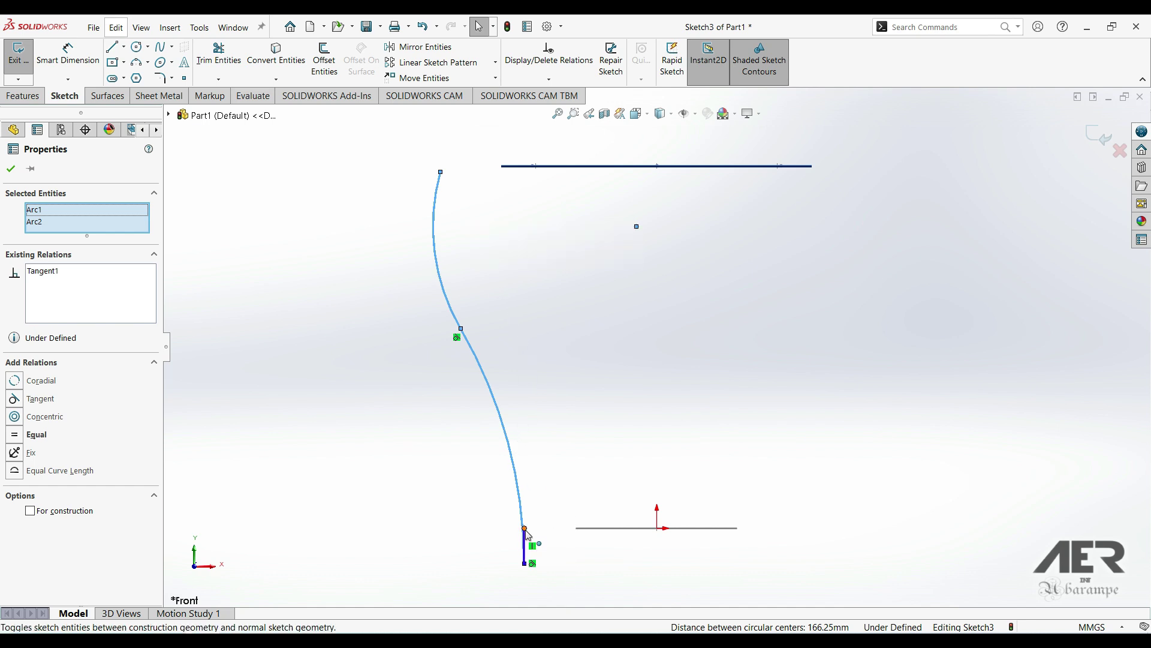
# Step: Reposition the joint between the vertical line and the lower arc to about 19 mm above the origin's level
pyautogui.moveTo(524, 529); pyautogui.dragTo(516, 467)
pyautogui.moveTo(515, 580); pyautogui.dragTo(525, 452)
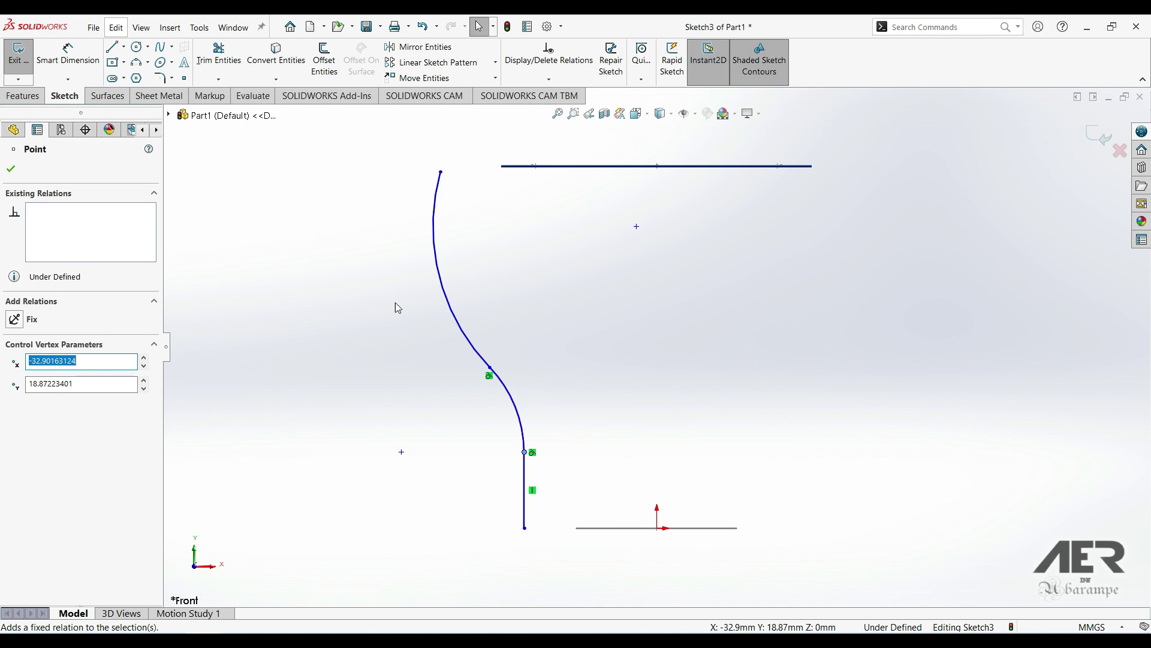
pyautogui.click(10, 170)
# Step: Add a Pierce relation between the vertical line's free lower endpoint and the base circle
pyautogui.moveTo(681, 398); pyautogui.dragTo(629, 450, button='middle')
pyautogui.moveTo(646, 533); pyautogui.dragTo(582, 504, button='middle')
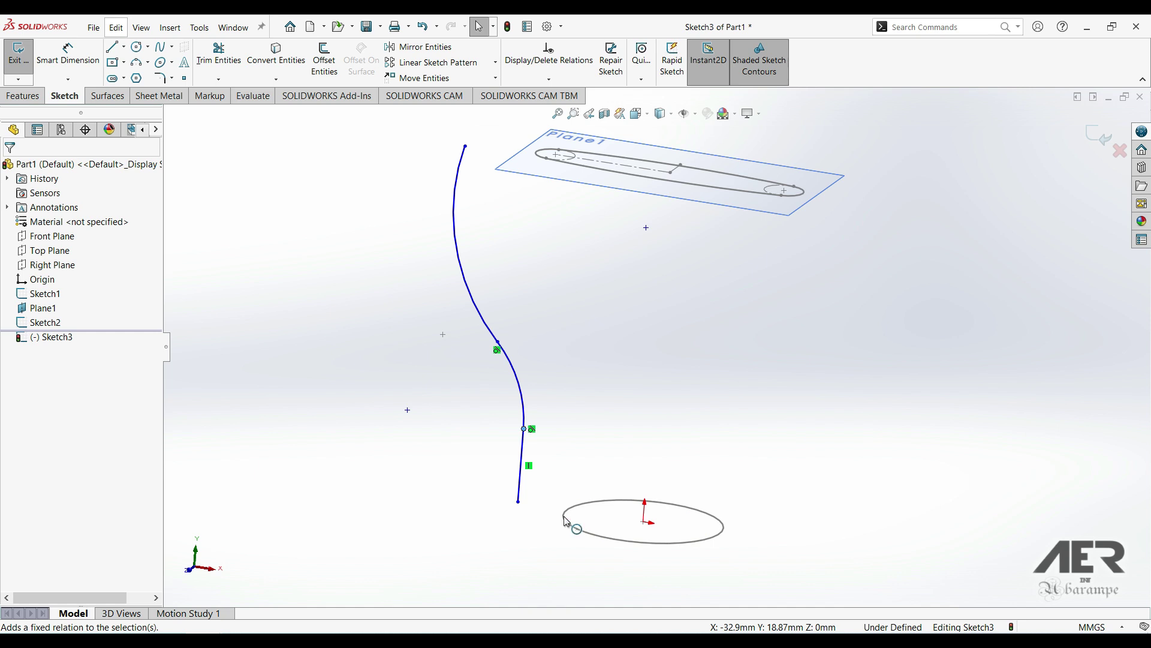
pyautogui.click(519, 504)
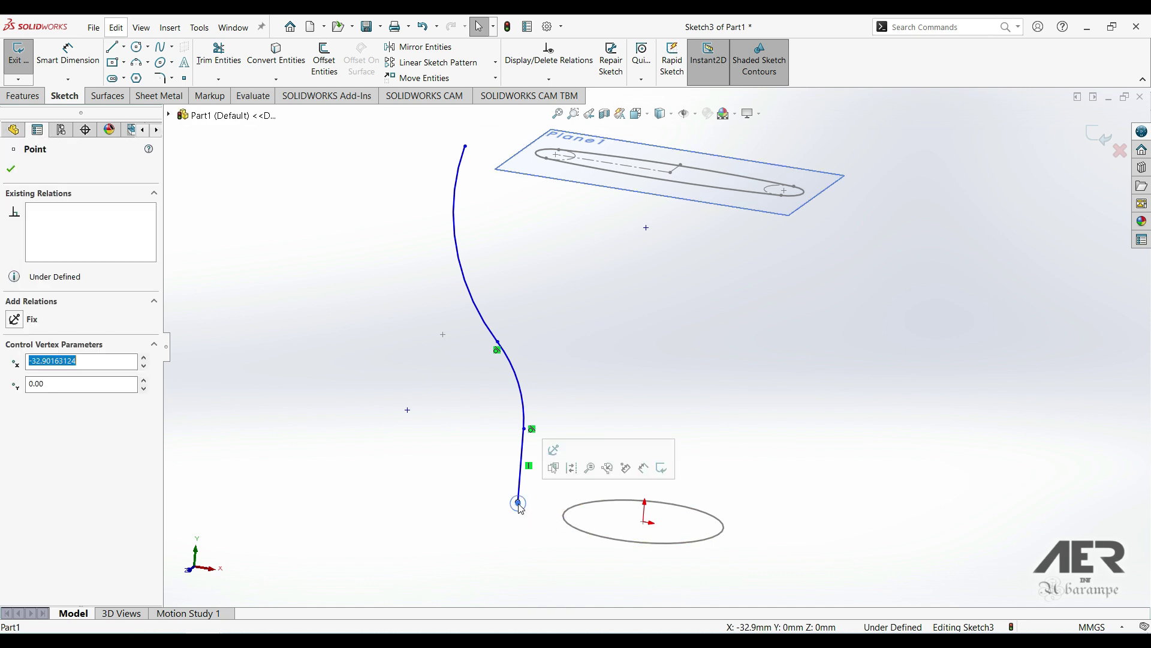
pyautogui.keyDown('ctrl'); pyautogui.click(569, 524); pyautogui.keyUp('ctrl')
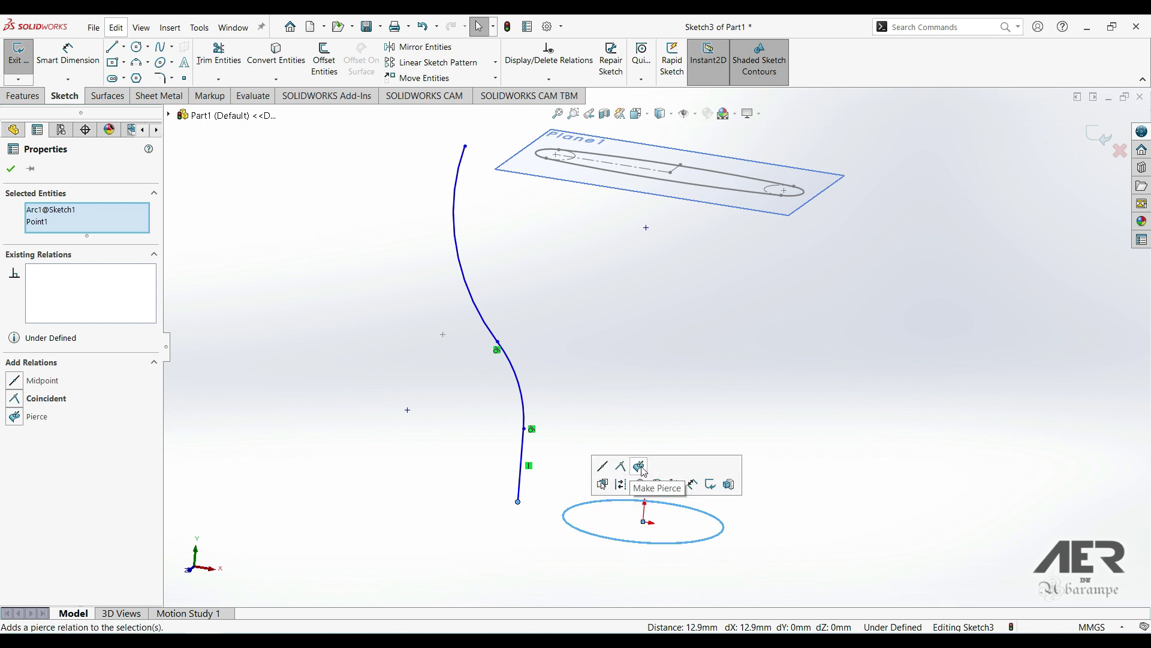
pyautogui.click(640, 467)
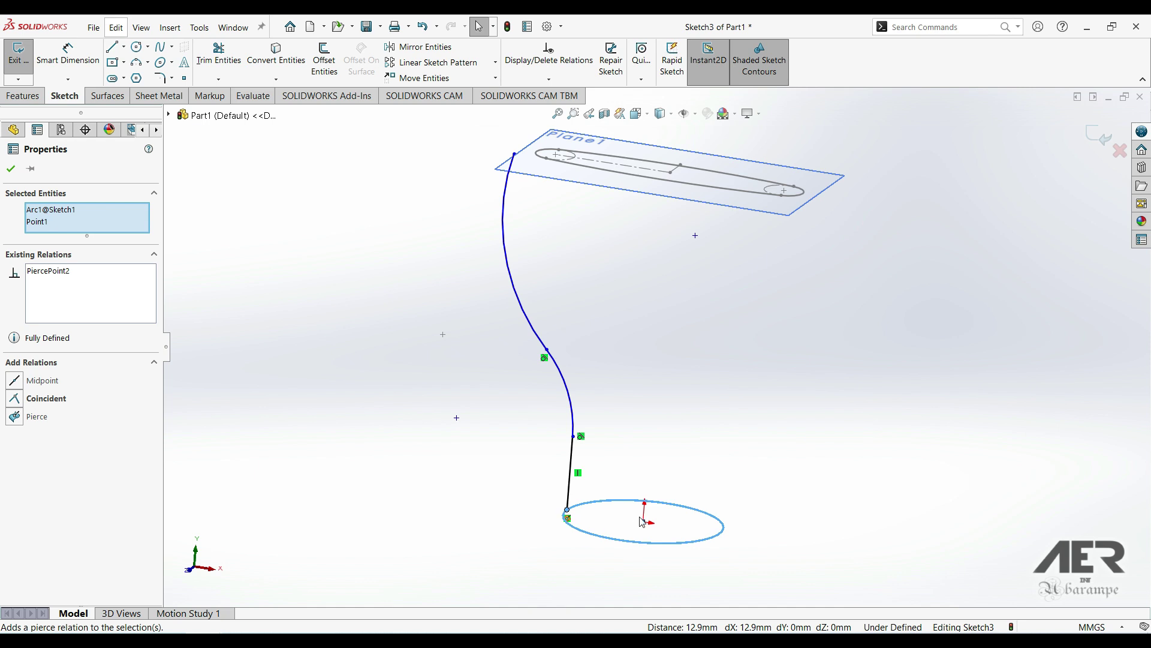
# Step: Add a Pierce relation between the upper arc's free endpoint and the nearby end arc of the flattened profile
pyautogui.moveTo(540, 193); pyautogui.dragTo(542, 250, button='middle')
pyautogui.click(495, 182)
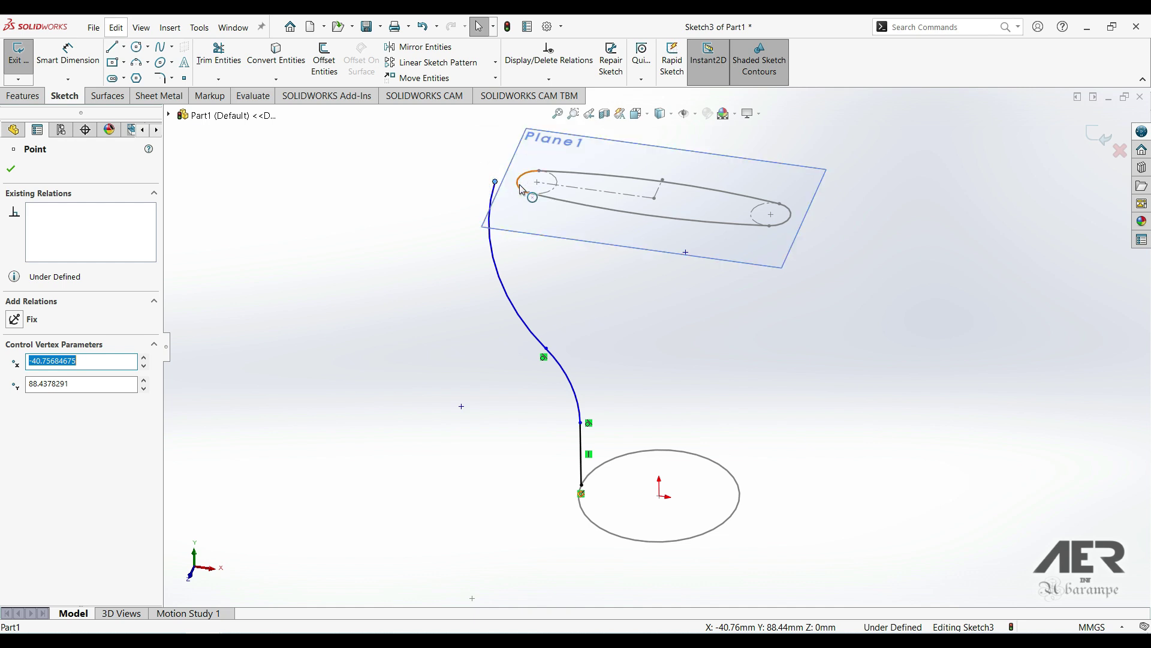
pyautogui.keyDown('ctrl'); pyautogui.click(520, 185); pyautogui.keyUp('ctrl')
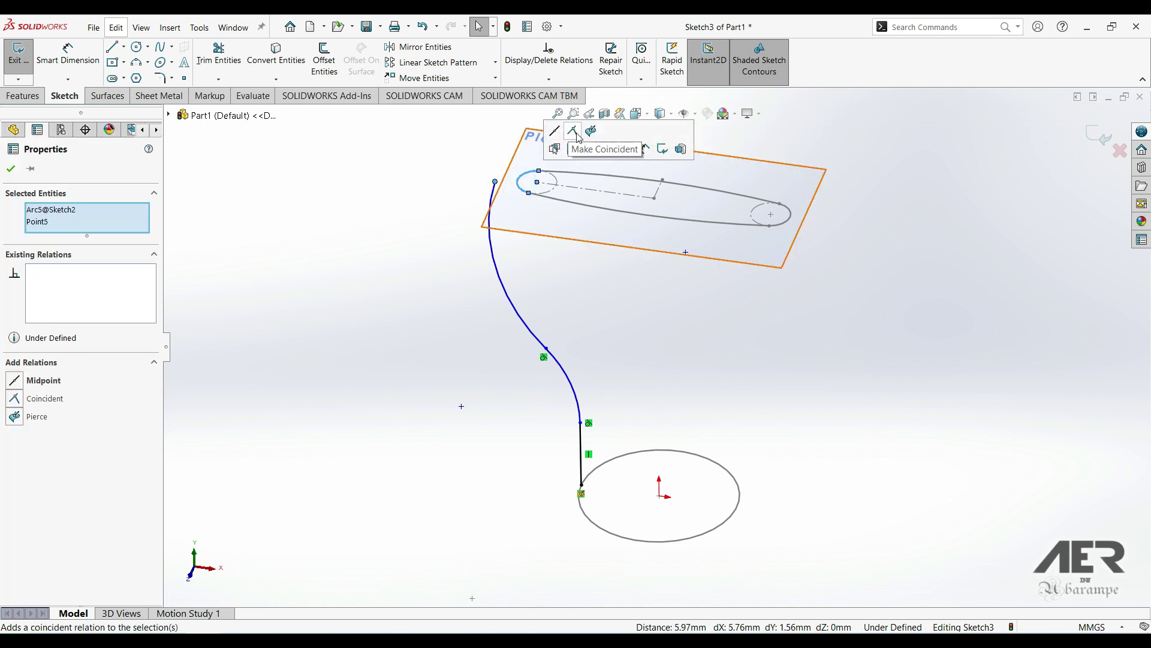
pyautogui.click(592, 132)
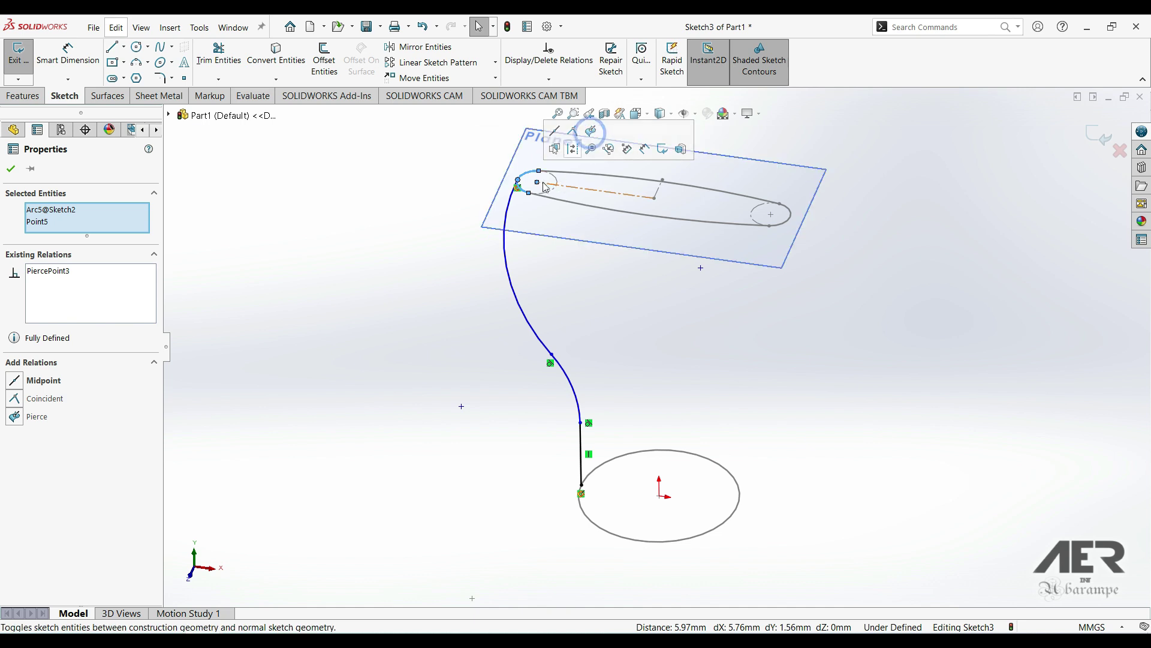
# Step: Return to the front view and dimension the vertical line's length as 15 mm
pyautogui.moveTo(752, 372); pyautogui.dragTo(752, 283, button='middle')
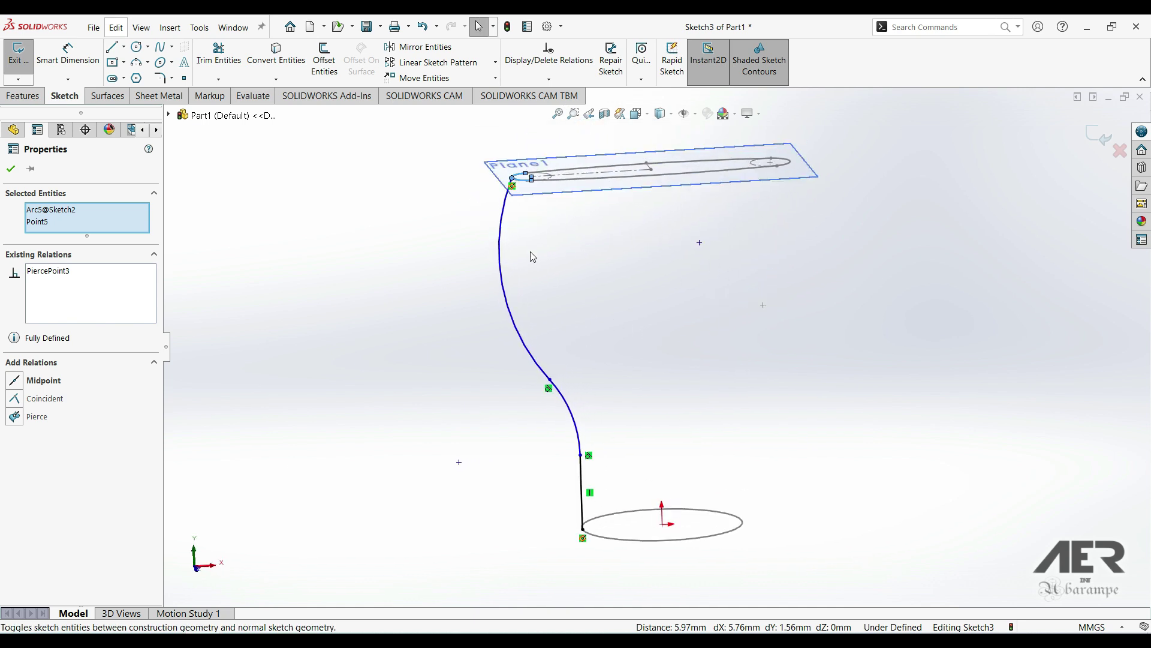
pyautogui.hotkey('ctrl', '1')
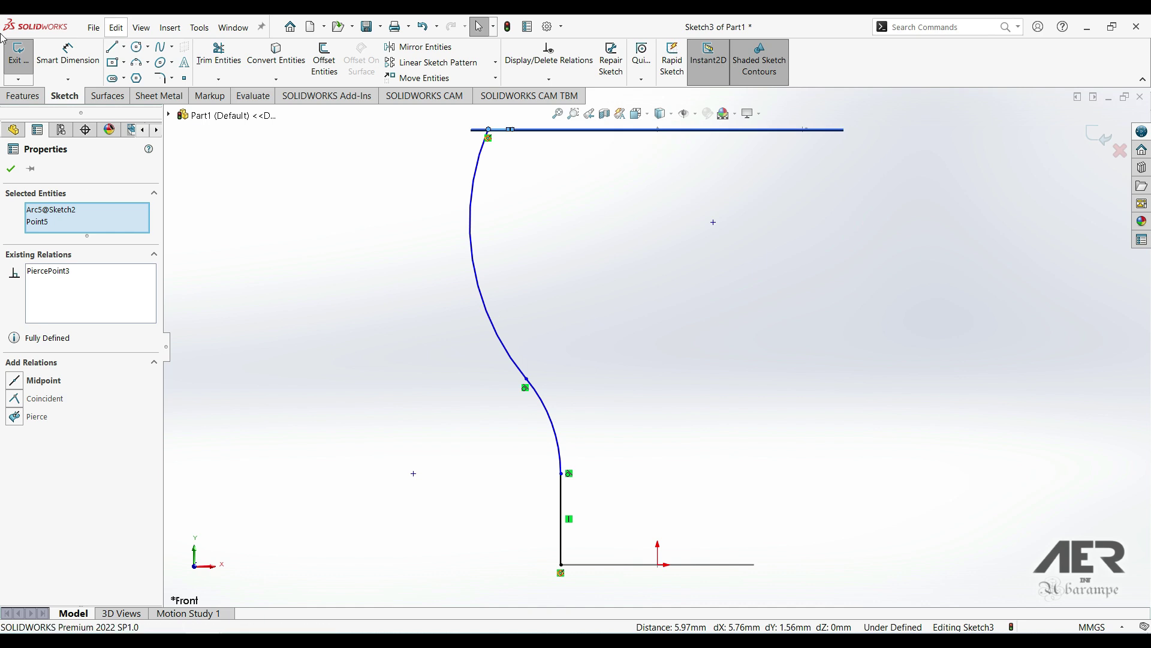
pyautogui.click(65, 57)
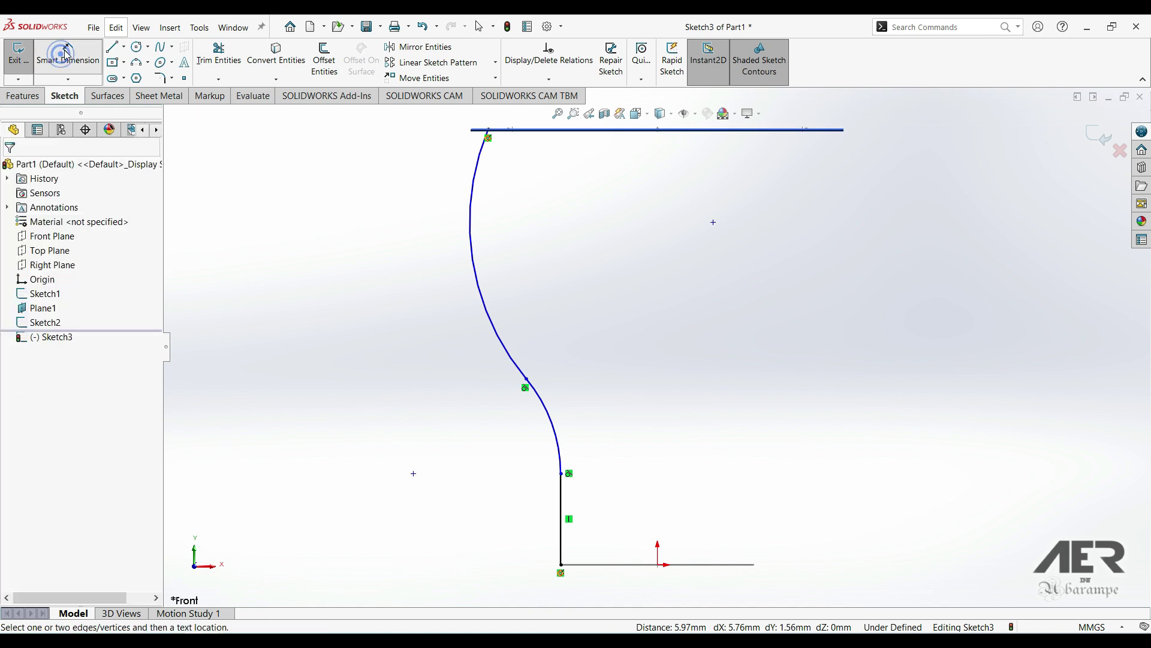
pyautogui.click(562, 542)
pyautogui.click(444, 524)
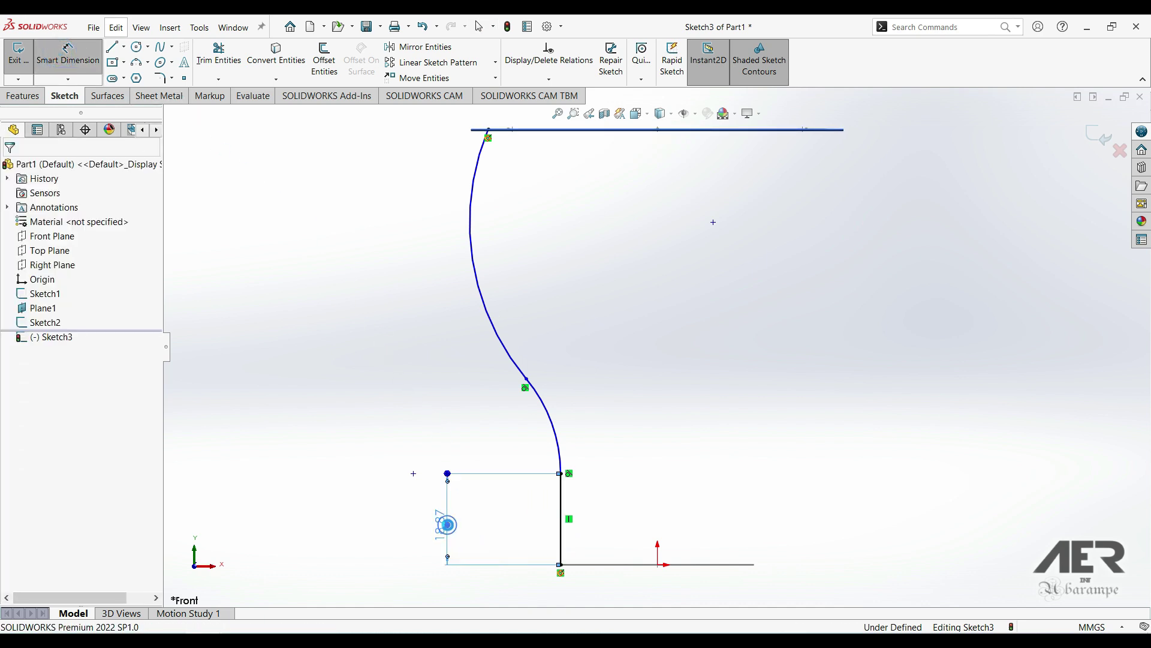
pyautogui.write('15')
pyautogui.press('Return')
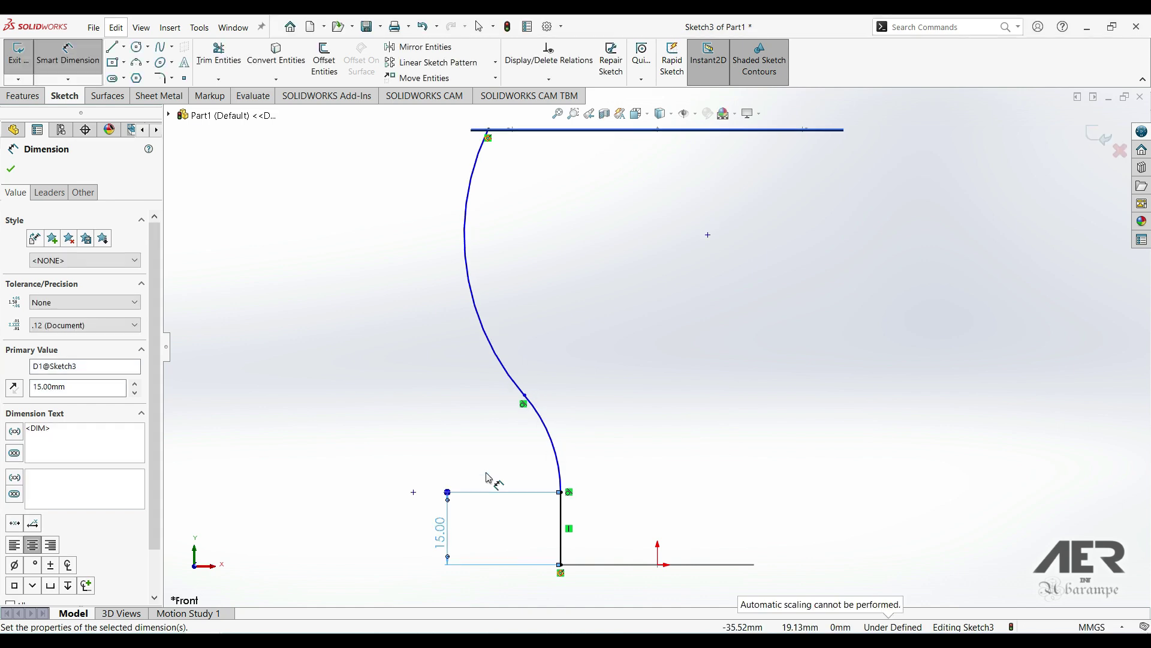
# Step: Dimension the vertical distance from the line's lower endpoint to the joint between the two arcs as 50 mm
pyautogui.click(524, 396)
pyautogui.click(561, 564)
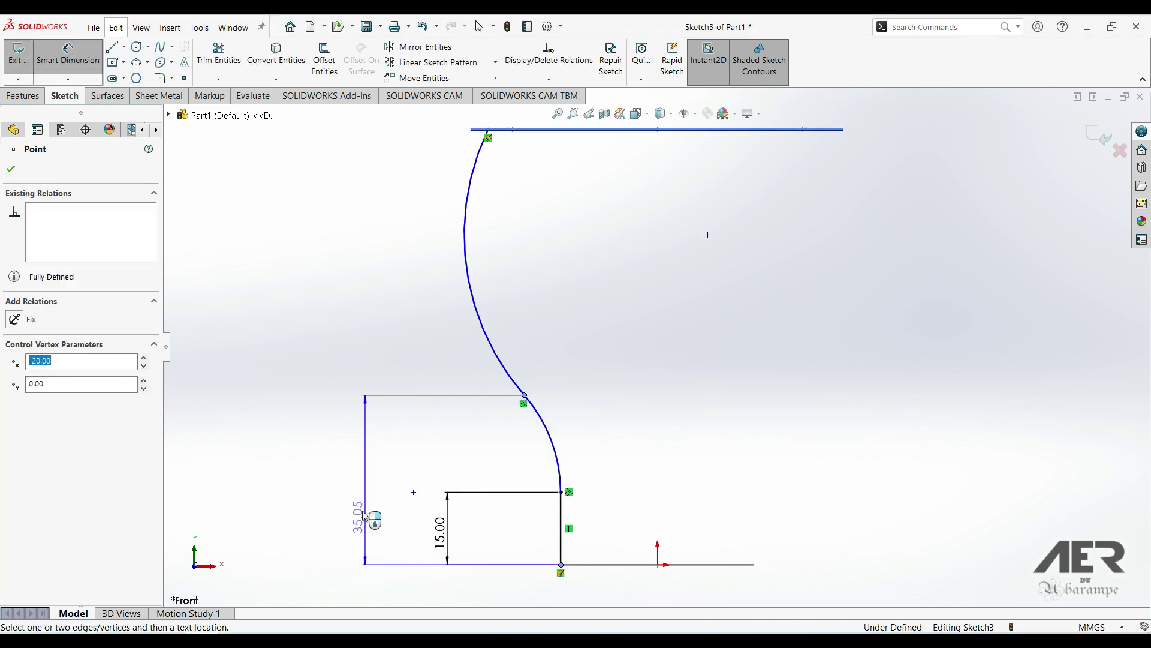
pyautogui.click(348, 468)
pyautogui.write('50')
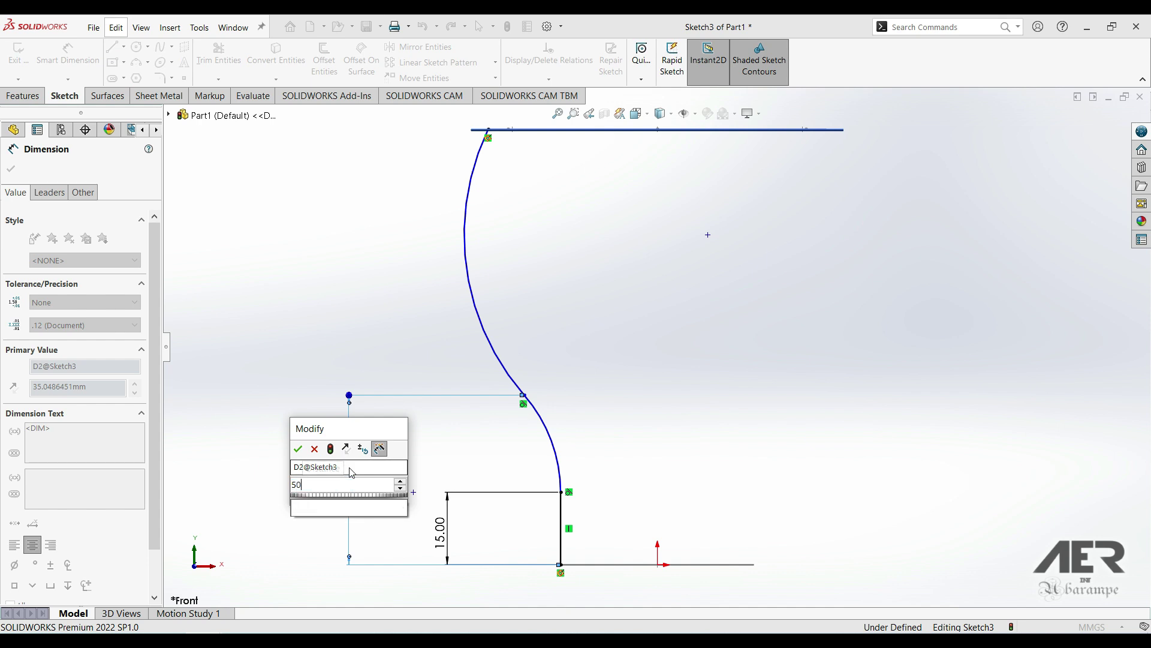
pyautogui.press('Return')
# Step: Dimension the horizontal distance from the joint between the two arcs to the vertical line's upper endpoint as 7 mm
pyautogui.click(442, 324)
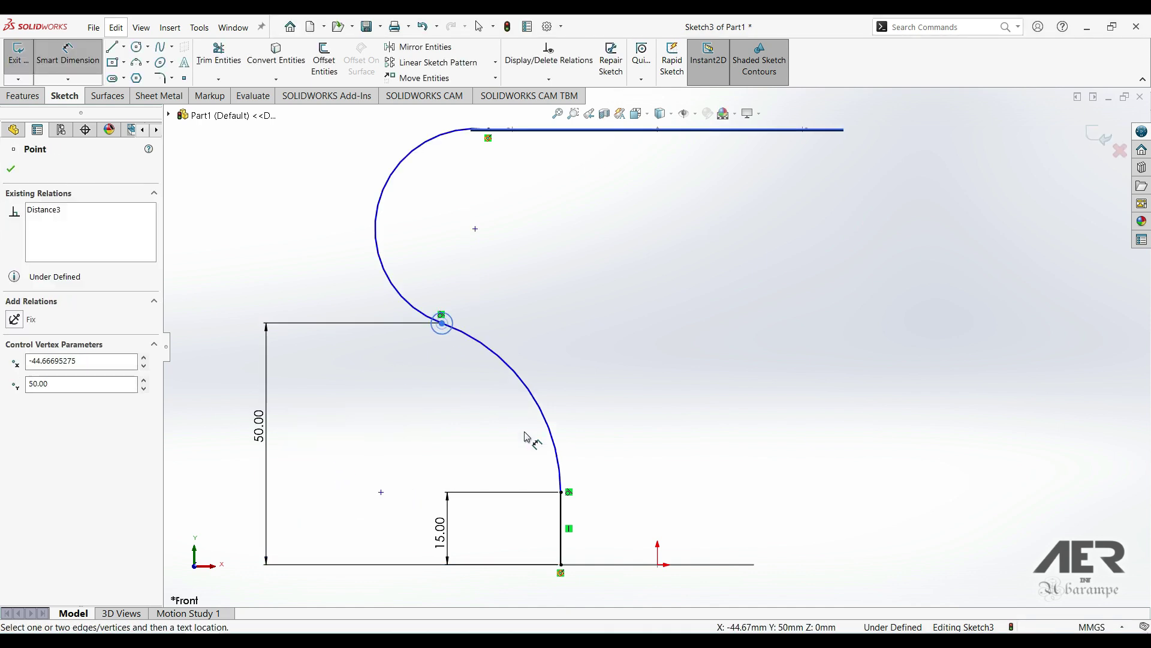
pyautogui.click(560, 492)
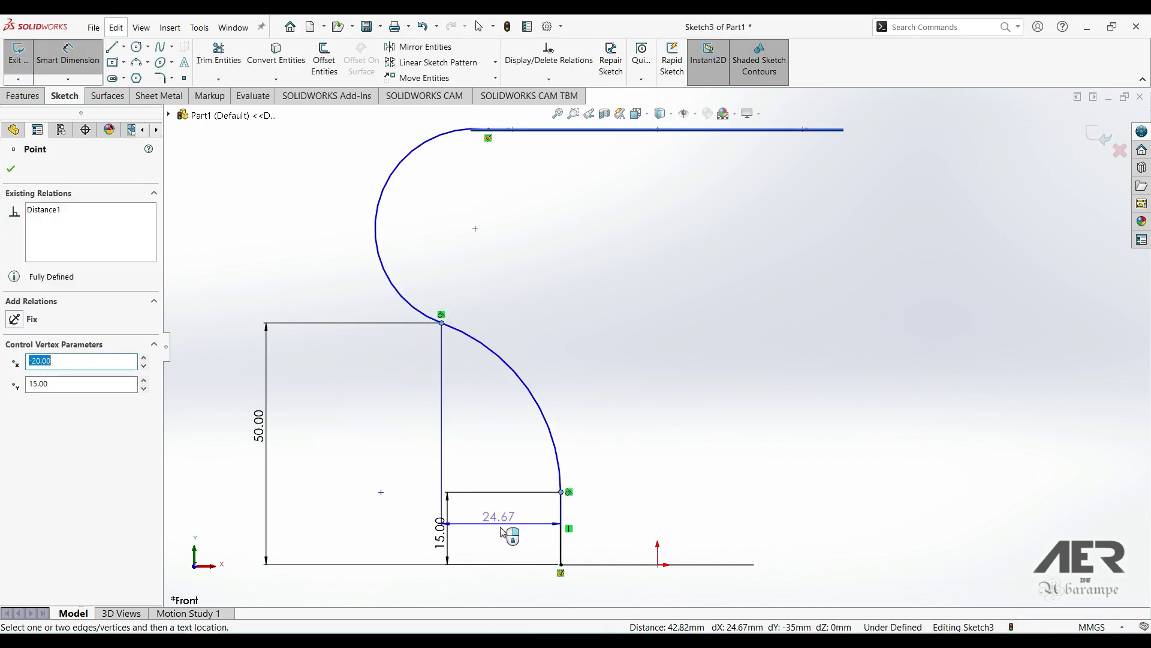
pyautogui.click(498, 531)
pyautogui.write('7')
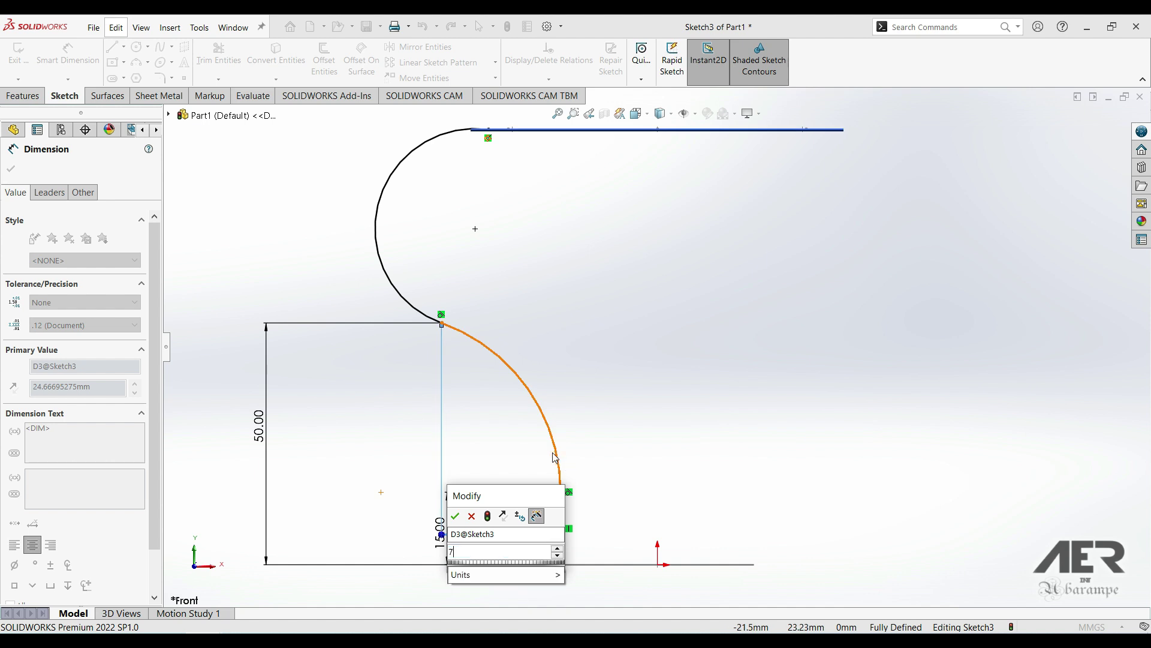
pyautogui.press('Return')
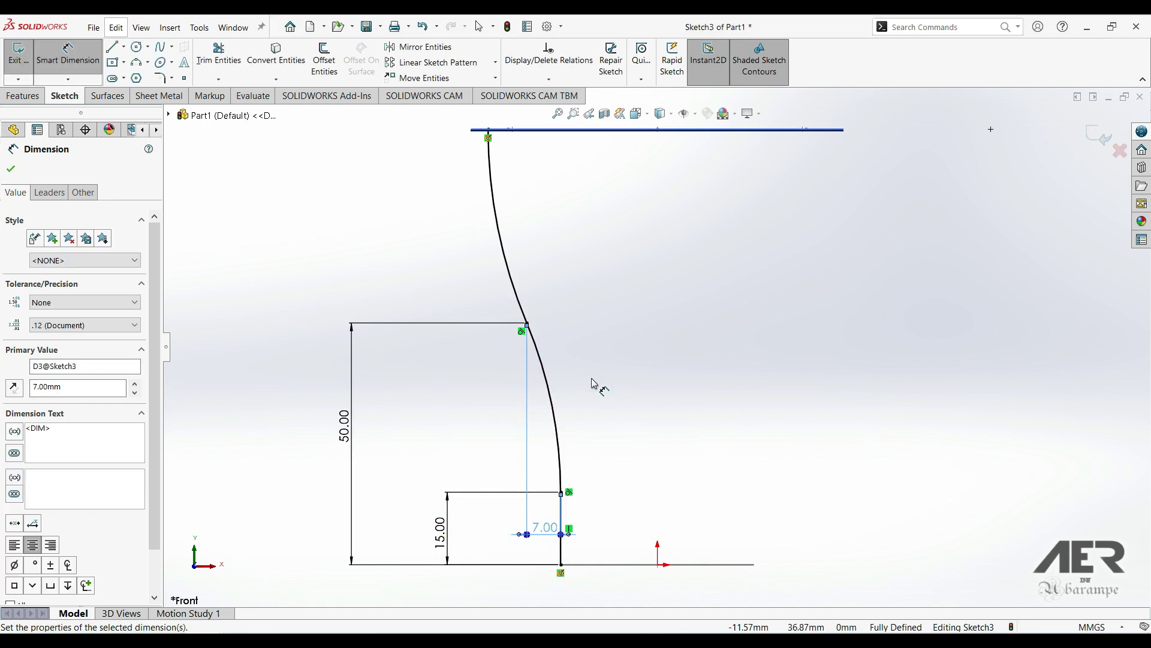
pyautogui.click(11, 170)
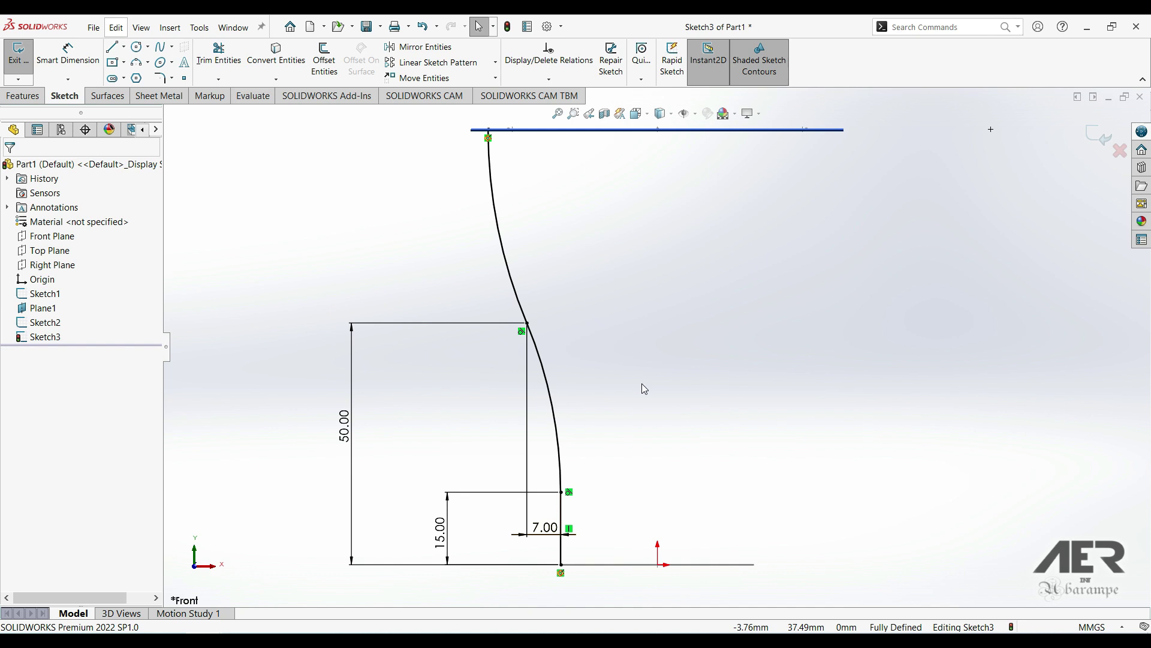
# Step: Return to the front view and sketch a vertical construction line upward from the origin
pyautogui.scroll(2, 642, 383)
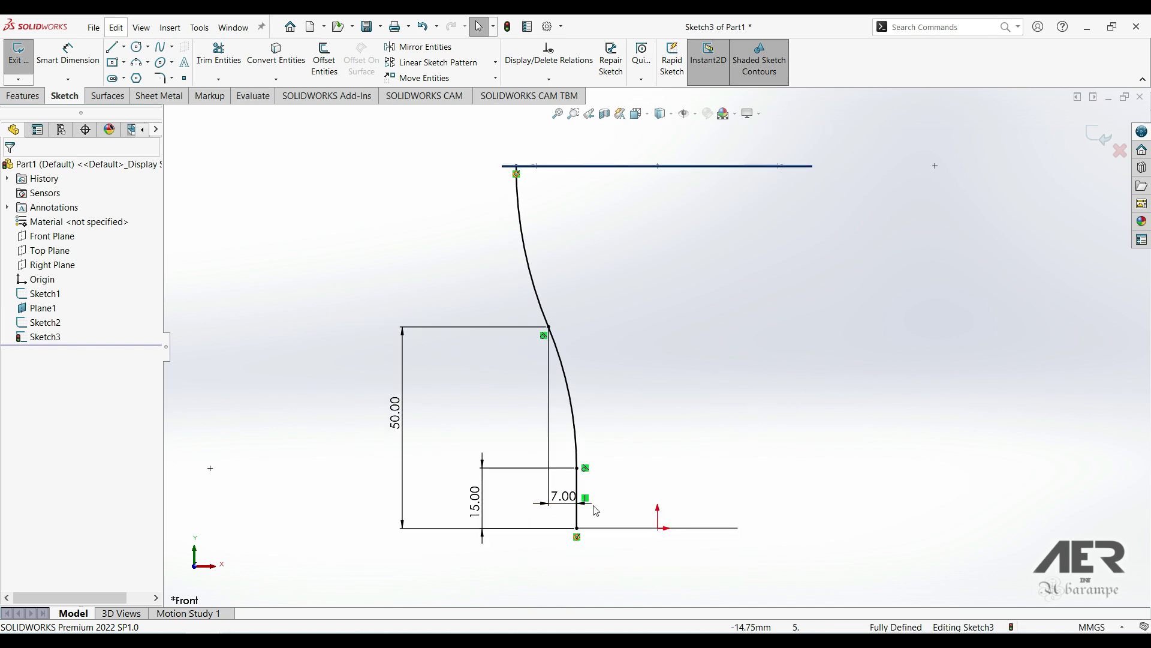
pyautogui.moveTo(637, 368)
pyautogui.mouseDown(button='middle')
pyautogui.moveTo(624, 388)
pyautogui.moveTo(632, 404)
pyautogui.mouseUp(button='middle')
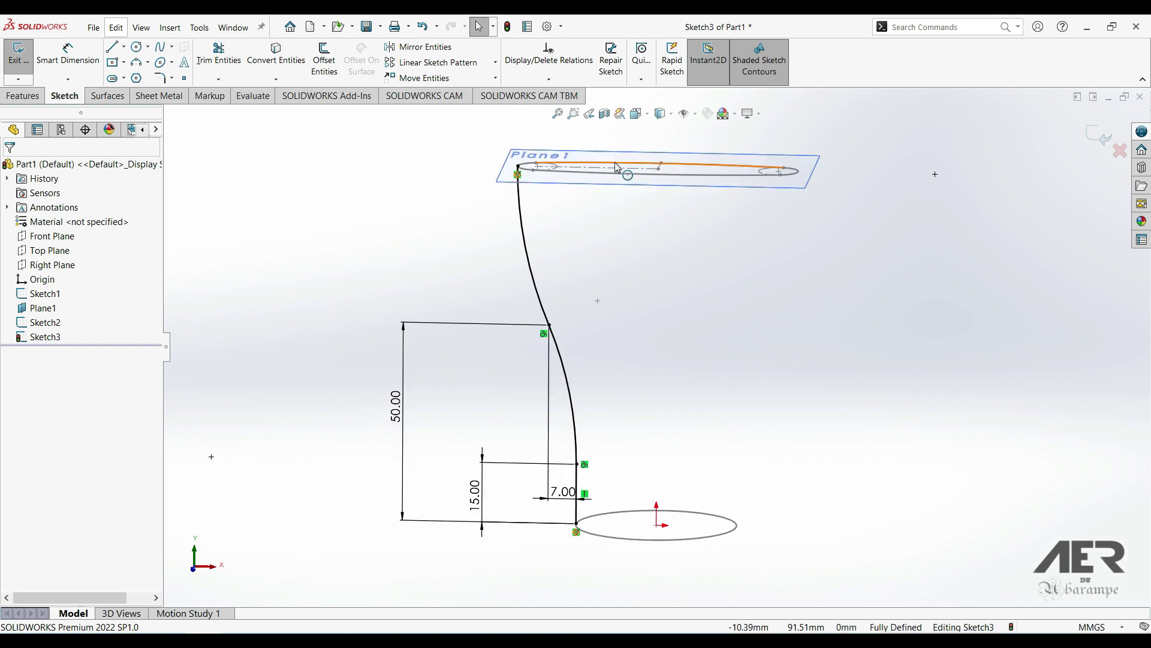
pyautogui.moveTo(588, 249); pyautogui.dragTo(593, 215, button='middle')
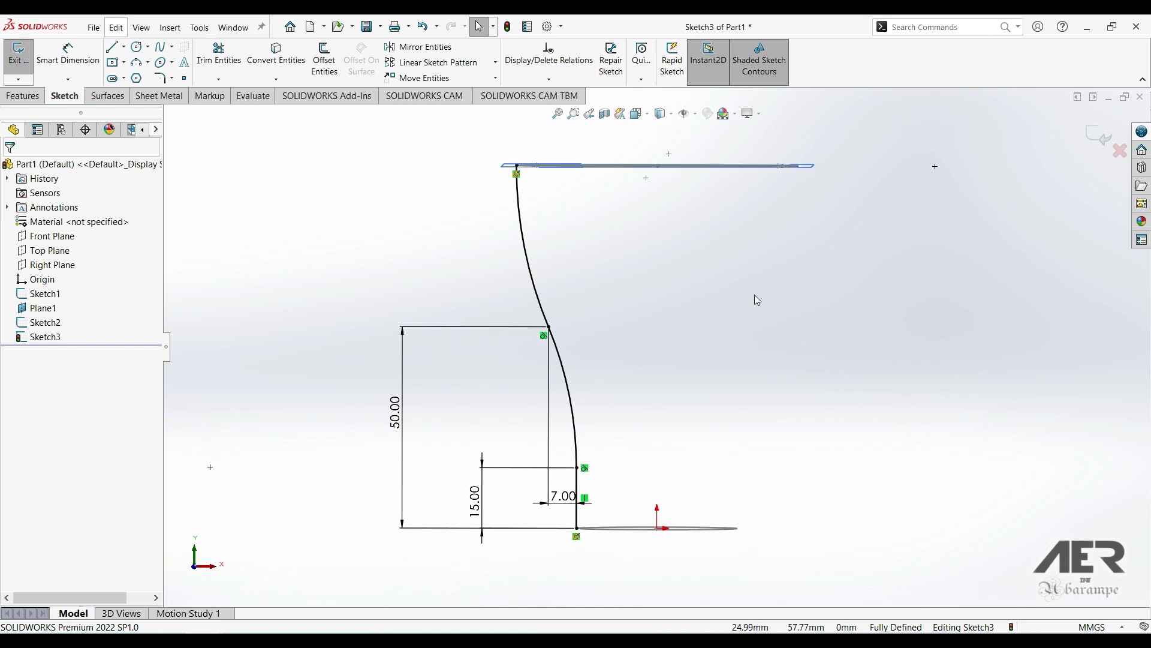
pyautogui.click(124, 46)
pyautogui.click(128, 78)
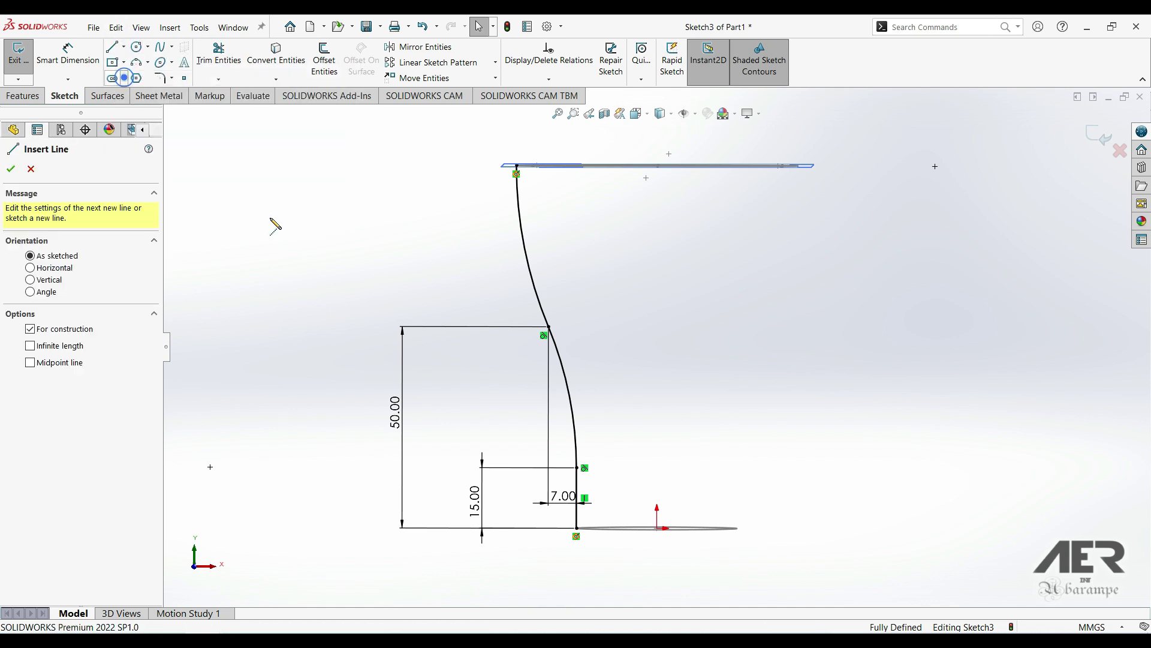
pyautogui.hotkey('ctrl', '1')
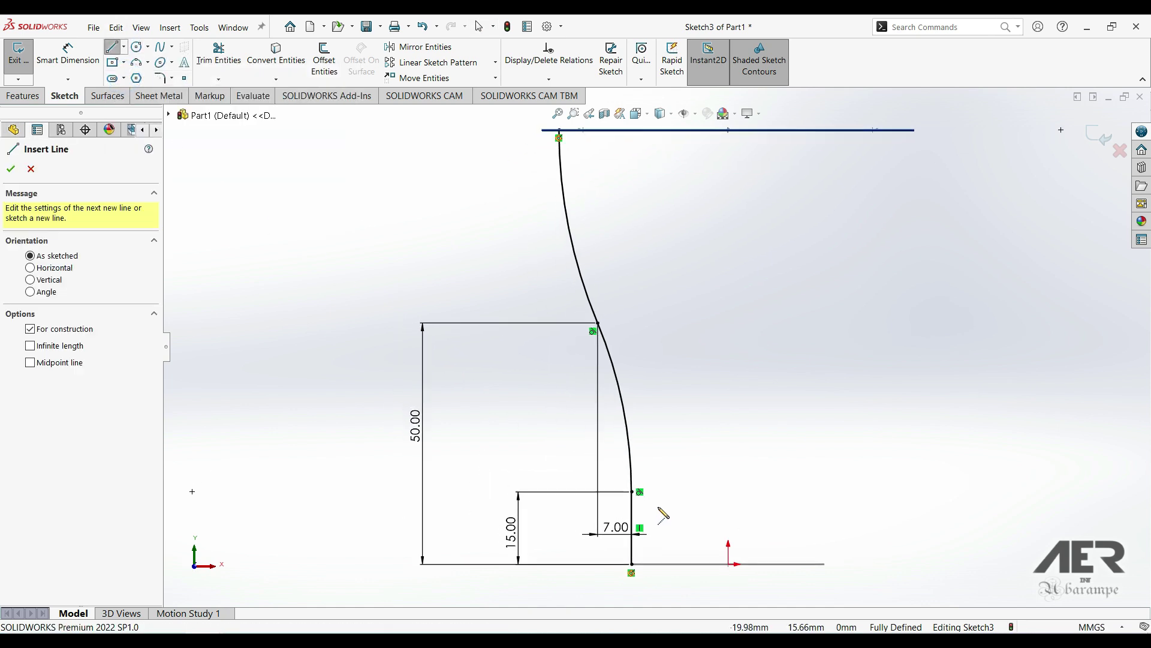
pyautogui.click(729, 563)
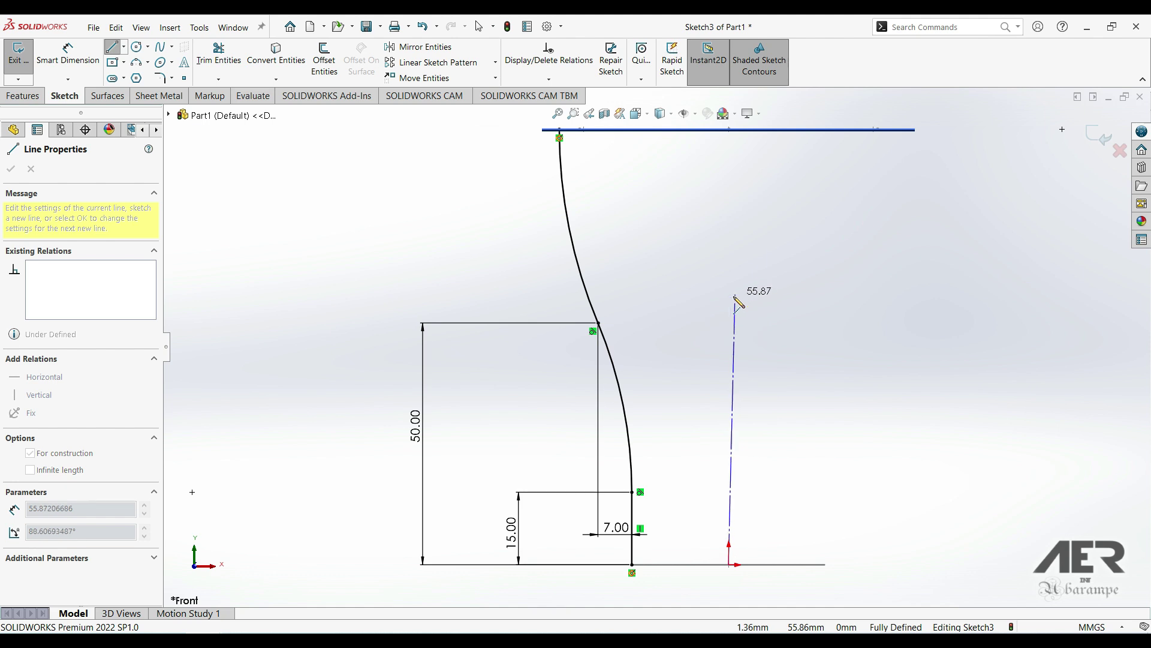
pyautogui.click(729, 310)
# Step: Mirror the vertical line and both arcs about the construction line, and exit the sketch
pyautogui.hotkey('ctrl', 'a')
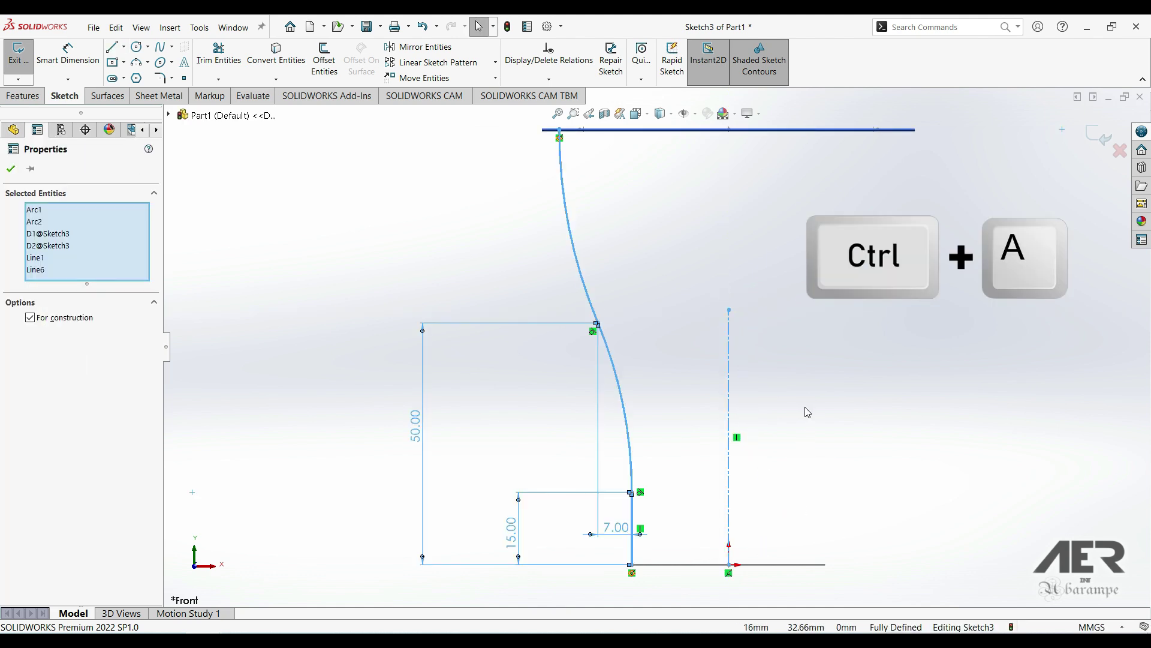
pyautogui.click(421, 53)
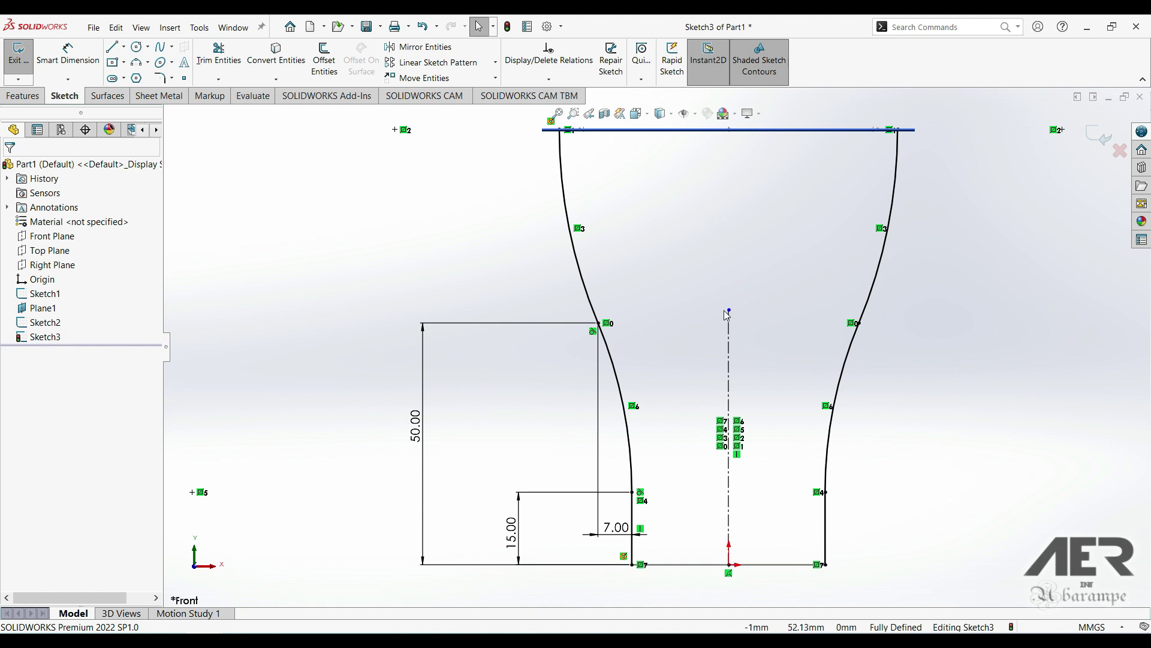
pyautogui.press('f')
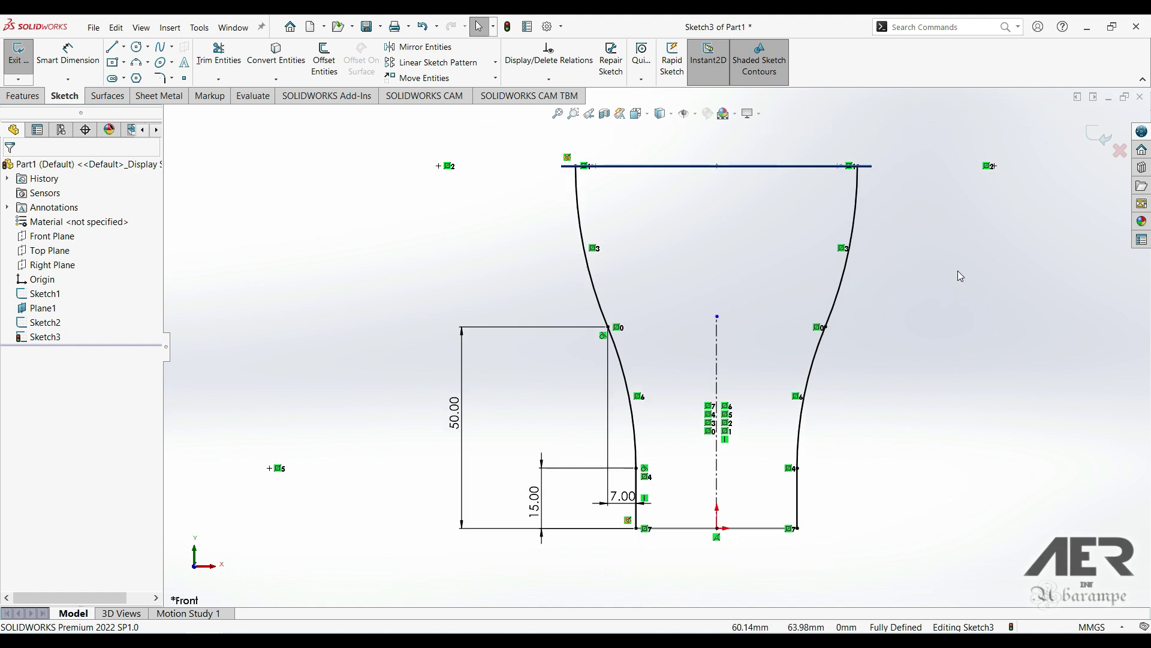
pyautogui.click(1092, 135)
# Step: Start a sketch on the Right Plane and draw a vertical line about 26 mm long outside the base circle, starting level with it
pyautogui.moveTo(882, 307)
pyautogui.mouseDown(button='middle')
pyautogui.moveTo(822, 334)
pyautogui.moveTo(823, 359)
pyautogui.mouseUp(button='middle')
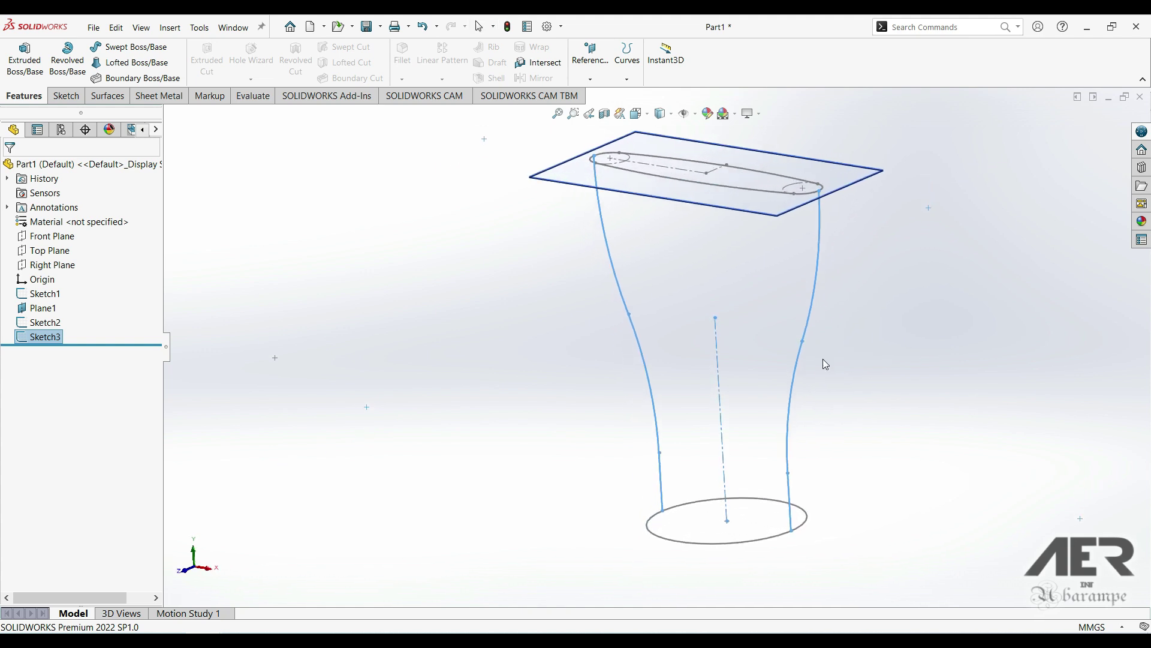
pyautogui.moveTo(872, 278); pyautogui.dragTo(834, 236, button='middle')
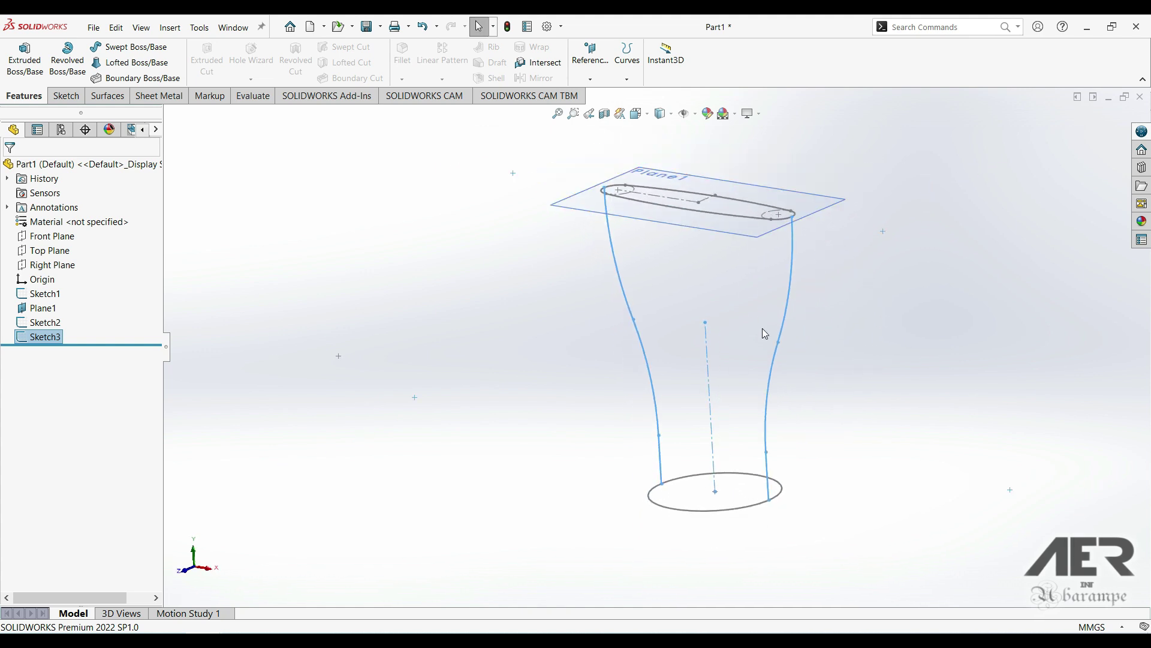
pyautogui.click(53, 264)
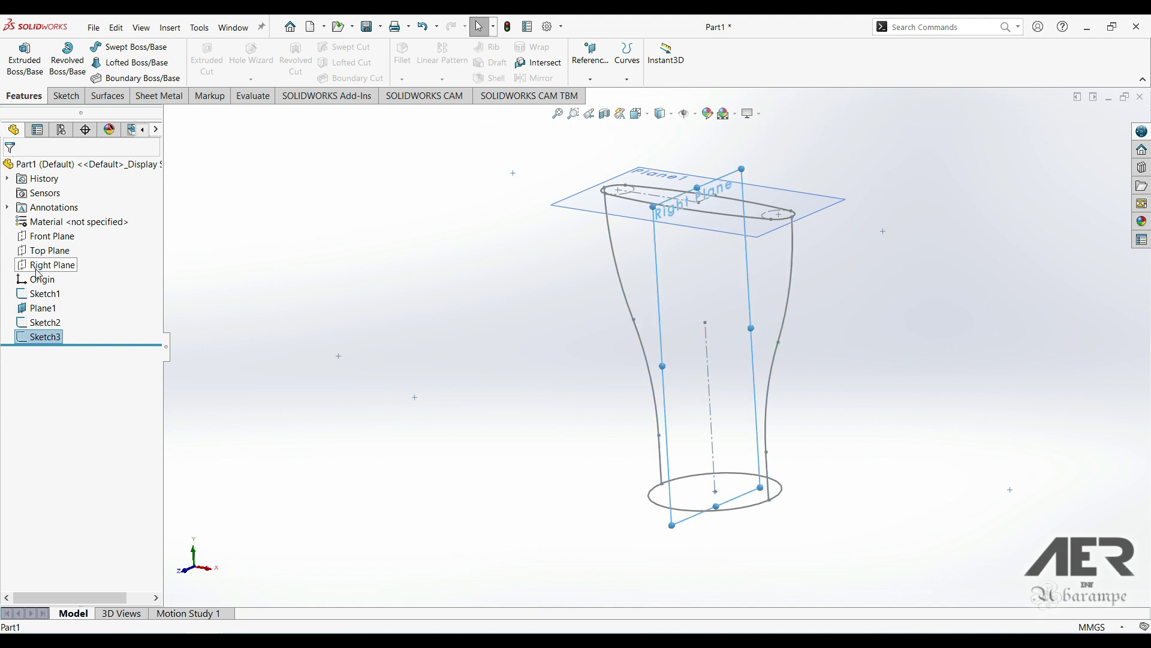
pyautogui.click(43, 252)
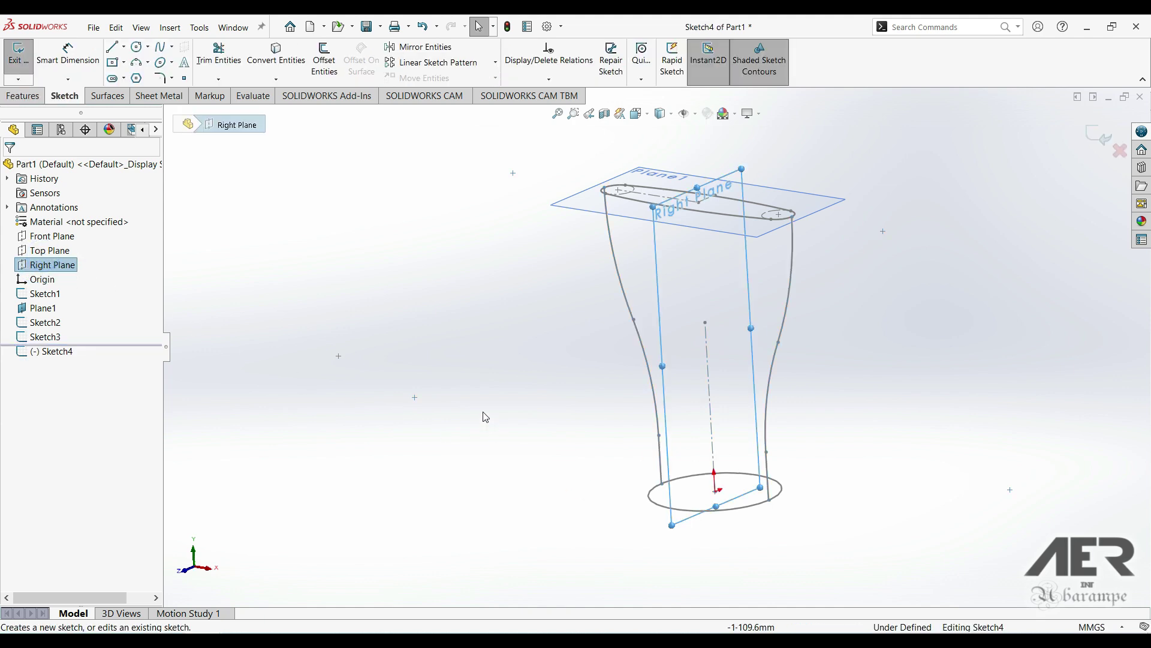
pyautogui.hotkey('ctrl', '8')
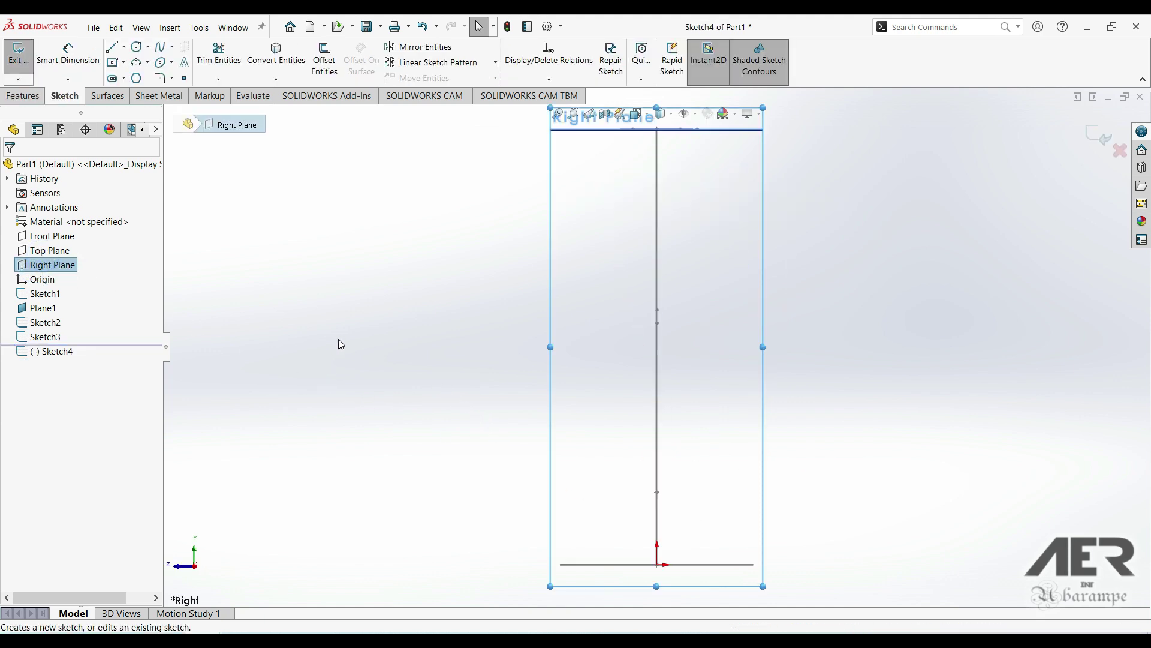
pyautogui.click(112, 47)
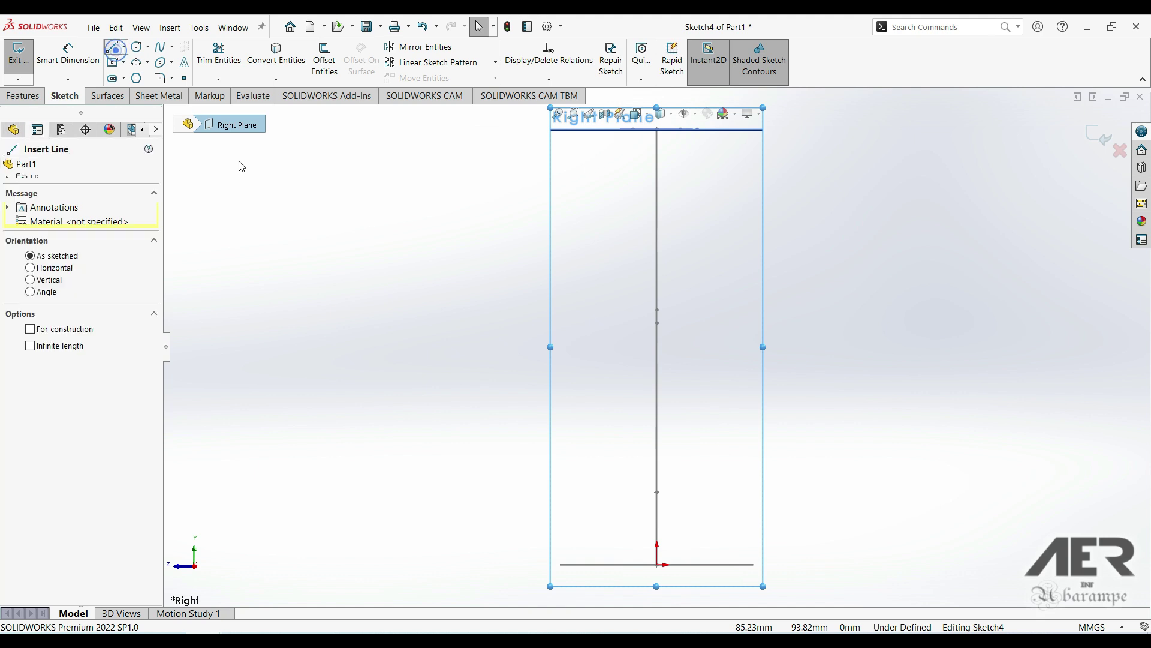
pyautogui.click(514, 565)
pyautogui.click(513, 436)
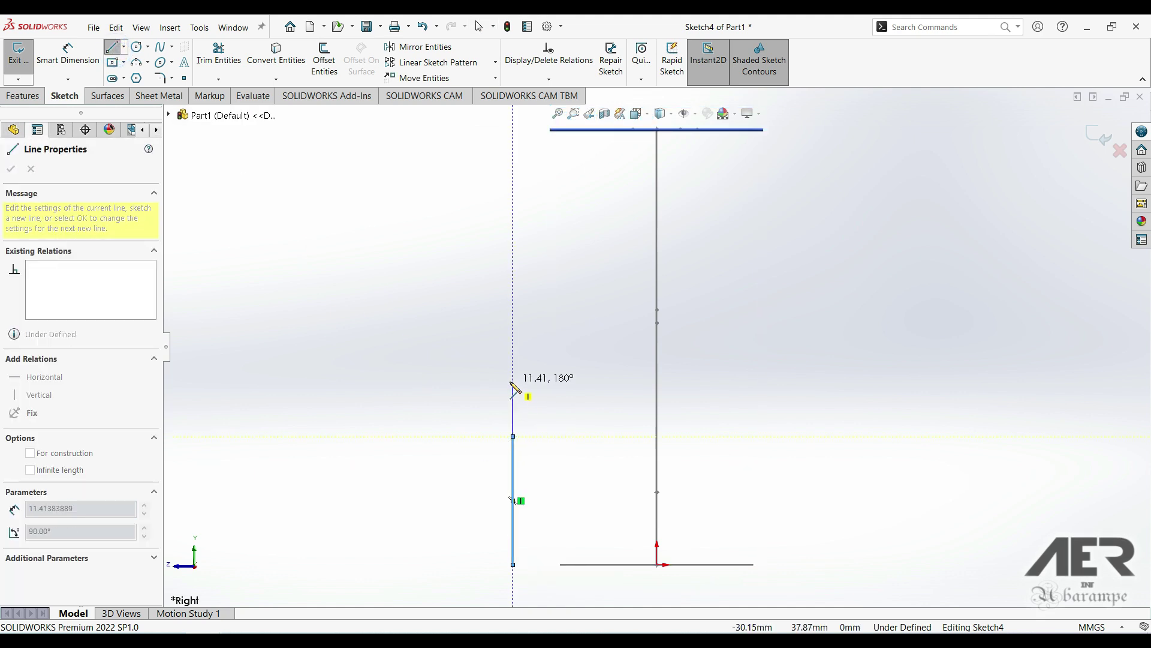
pyautogui.press('Escape')
# Step: Draw two connected three-point arcs upward from the line's upper end, the first with a radius of about 84 mm, curving in opposite directions
pyautogui.click(139, 62)
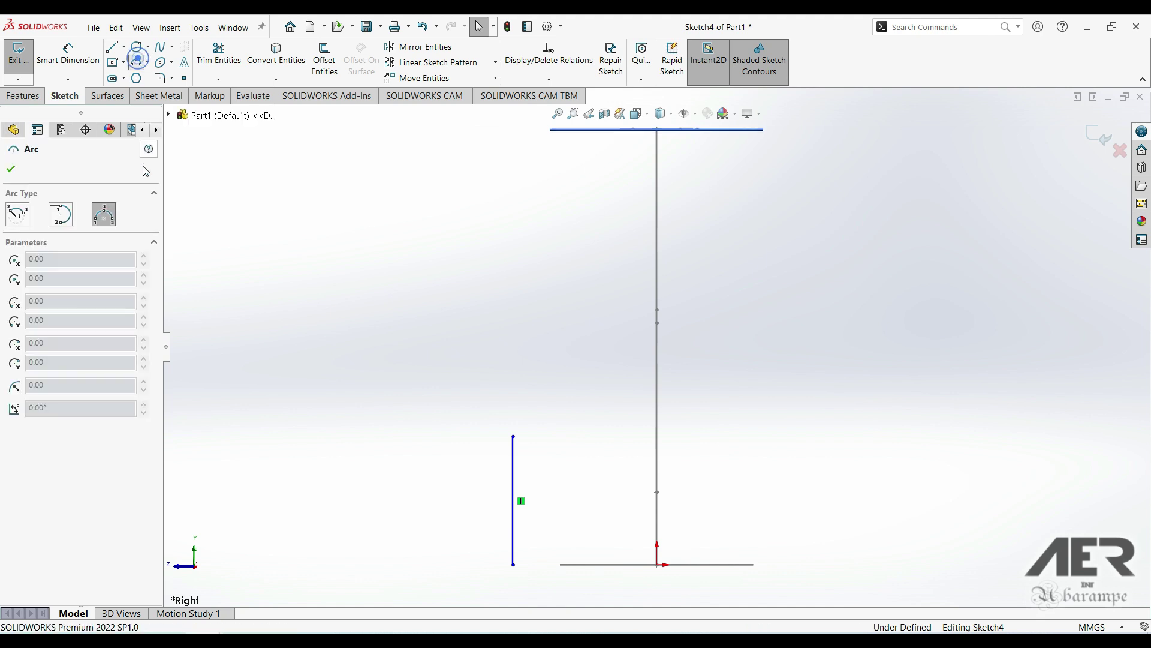
pyautogui.click(513, 436)
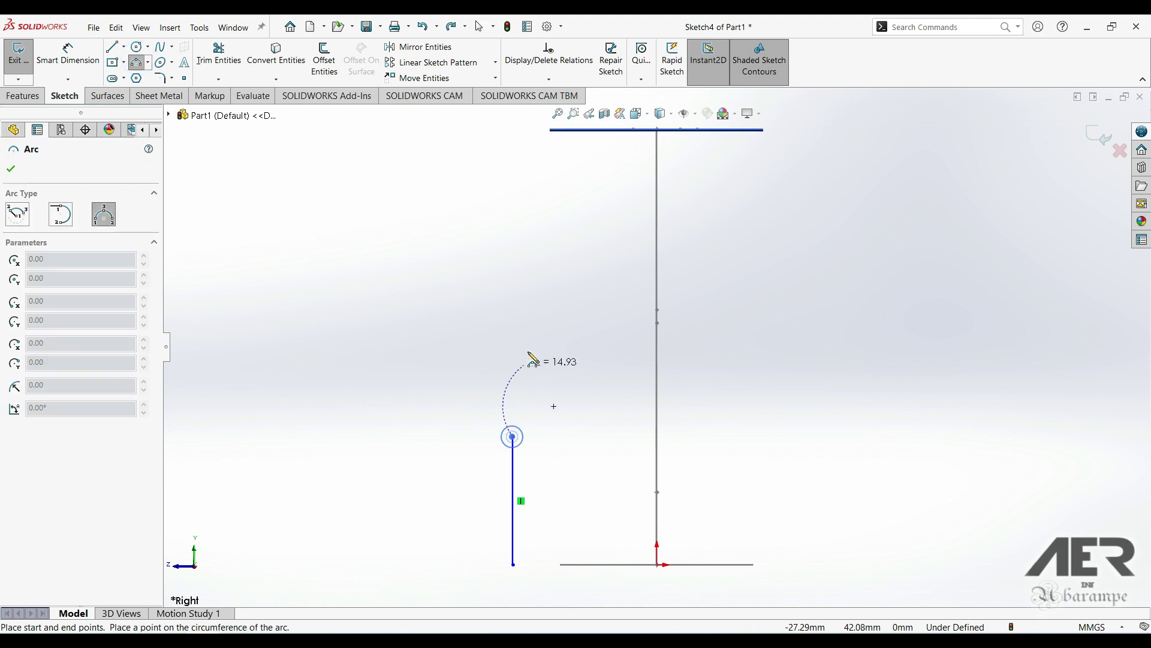
pyautogui.click(548, 281)
pyautogui.click(544, 312)
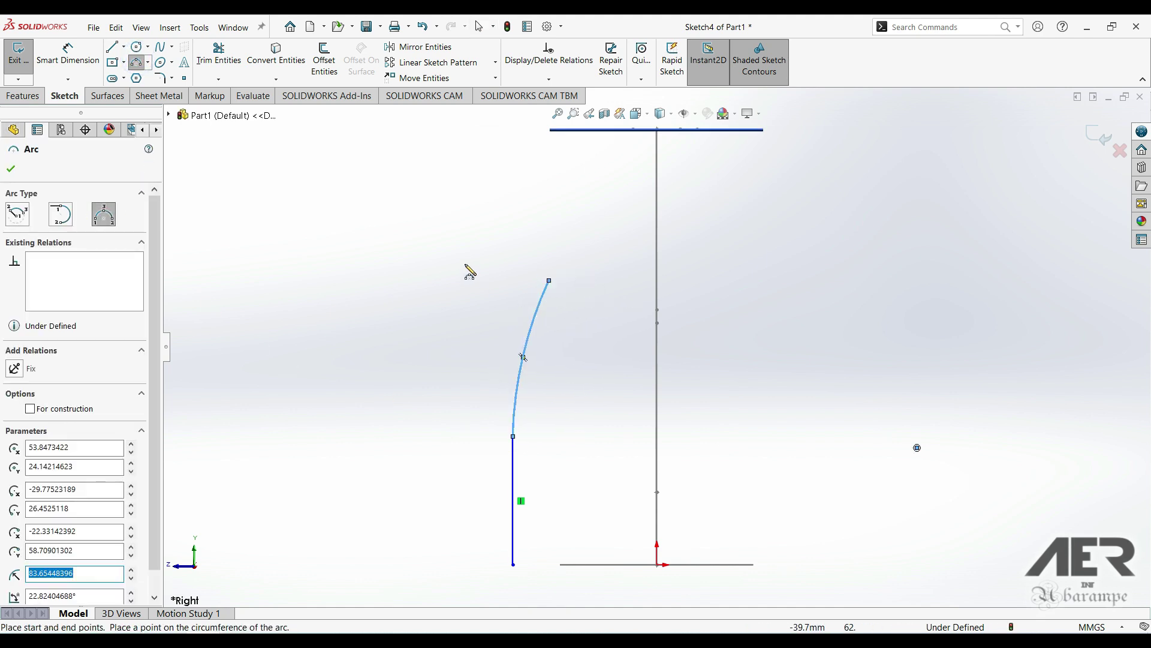
pyautogui.click(550, 281)
pyautogui.click(574, 184)
pyautogui.click(579, 210)
pyautogui.press('Escape')
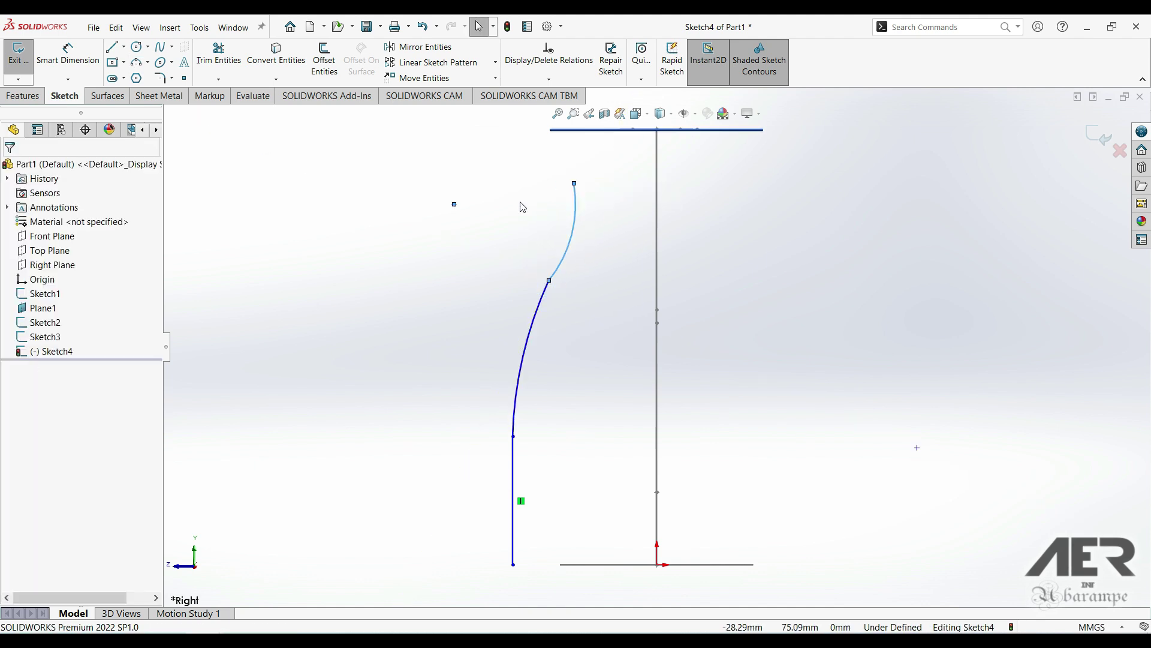
# Step: Draw a short vertical line upward from the upper arc's free end, stopping just below the flattened profile's plane
pyautogui.click(575, 183)
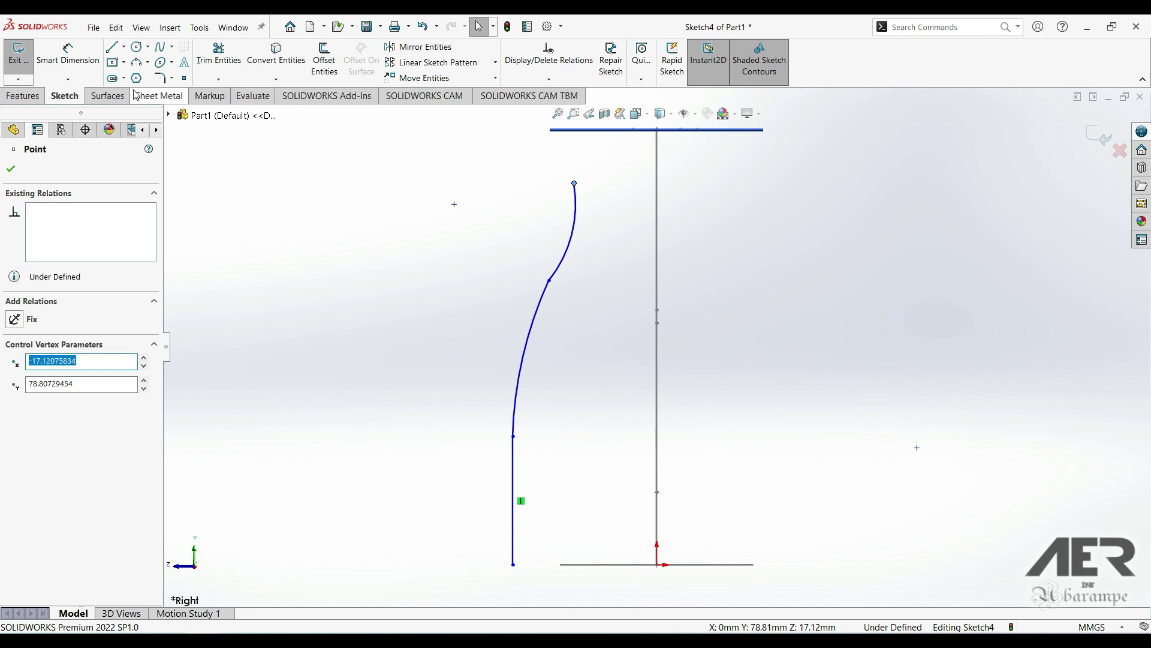
pyautogui.click(116, 48)
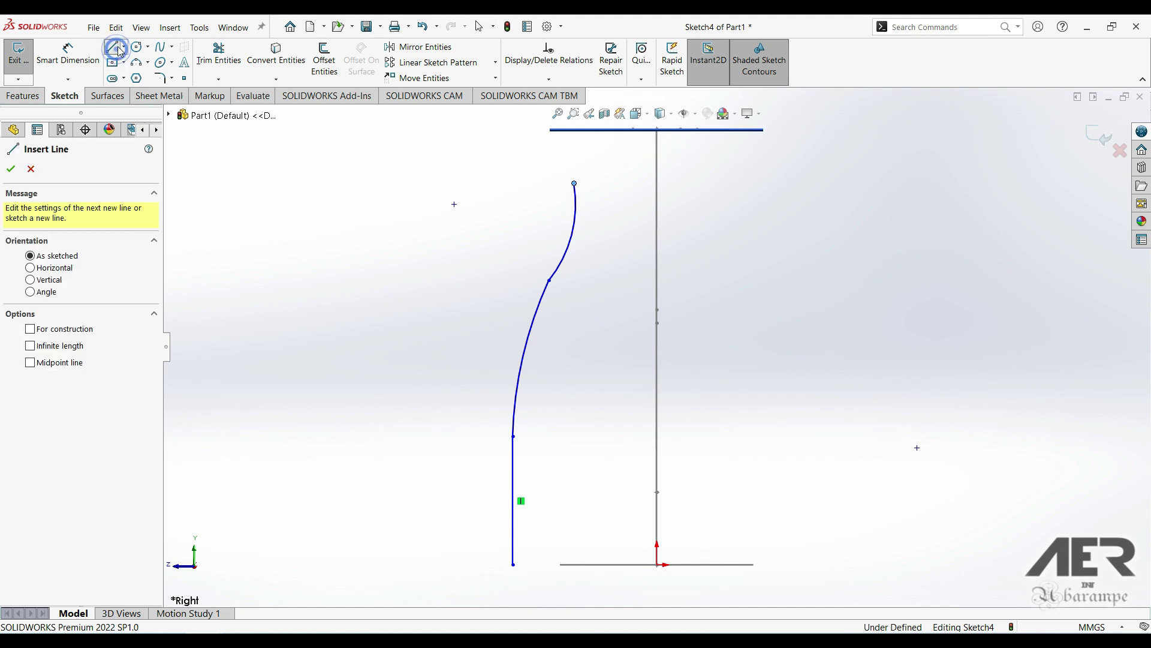
pyautogui.click(574, 183)
pyautogui.click(574, 144)
pyautogui.press('Escape')
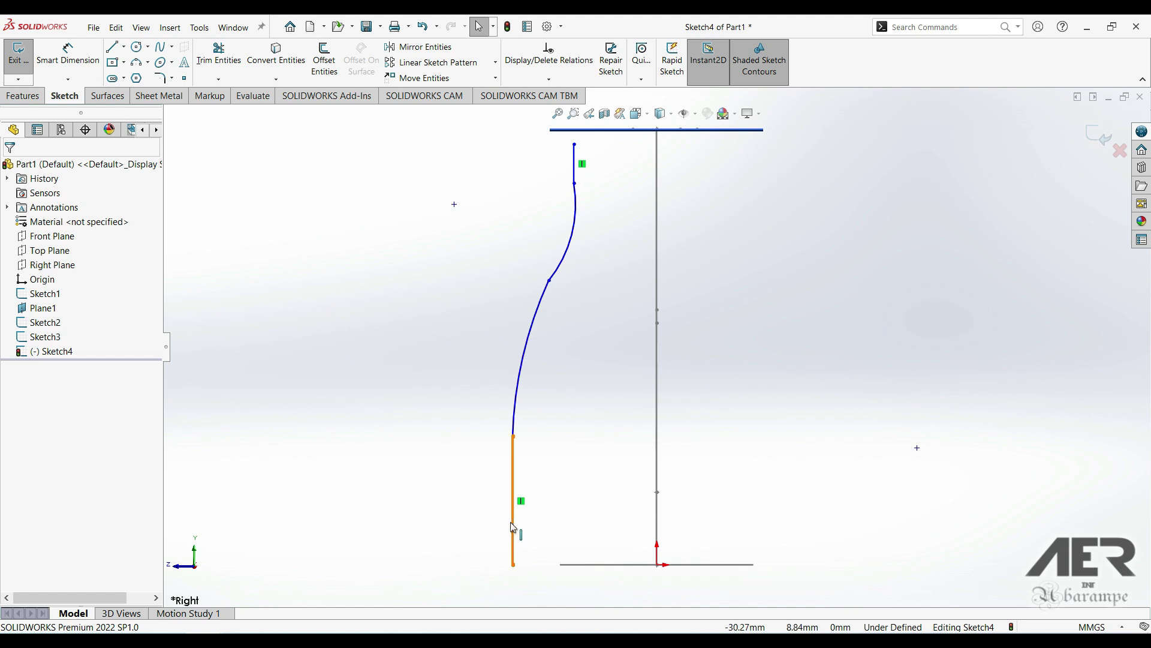
# Step: Add a Tangent relation between the lower vertical line and the adjoining lower arc
pyautogui.click(512, 531)
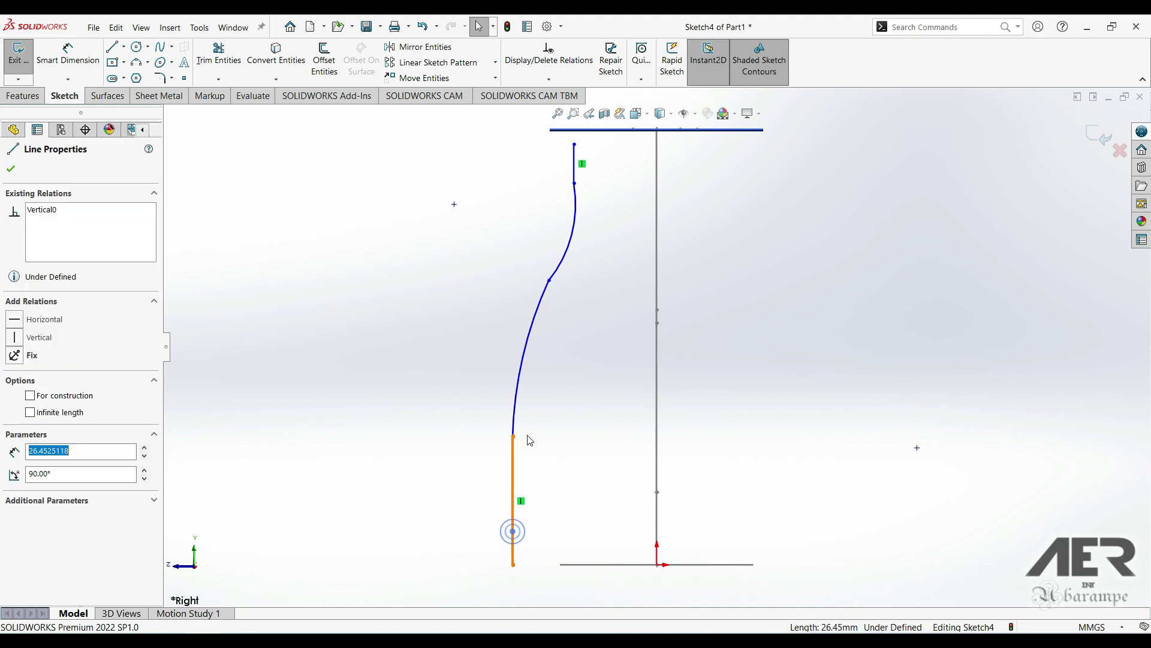
pyautogui.keyDown('ctrl'); pyautogui.click(518, 396); pyautogui.keyUp('ctrl')
pyautogui.click(553, 343)
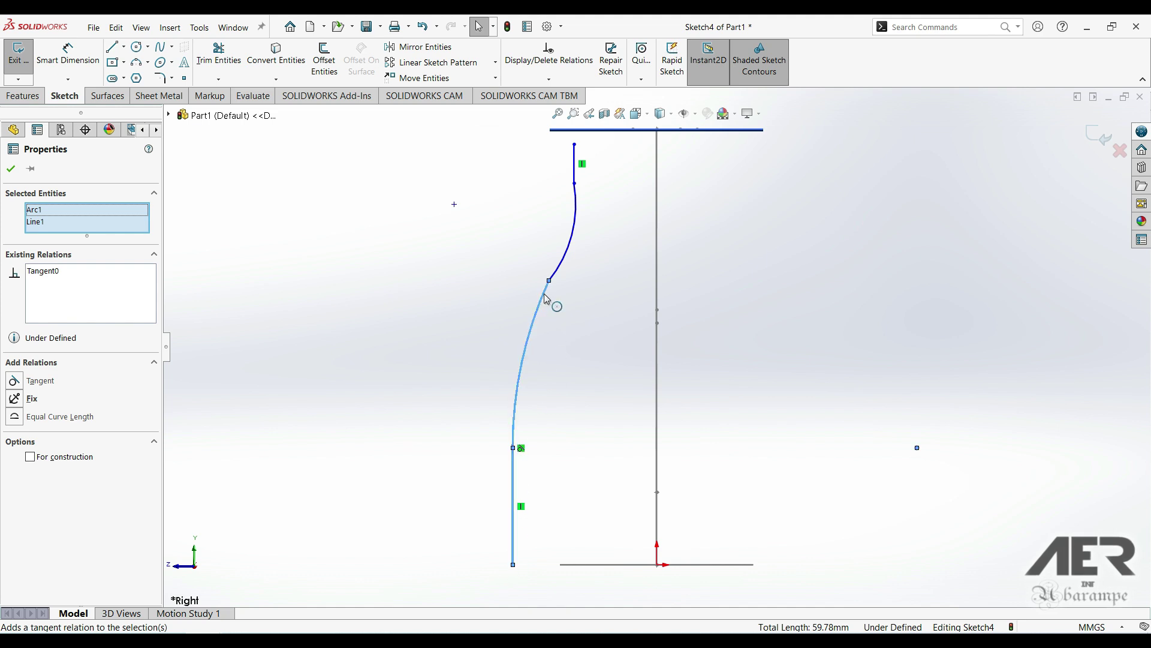
pyautogui.click(563, 354)
# Step: Add a Tangent relation between the lower and upper arcs
pyautogui.click(525, 347)
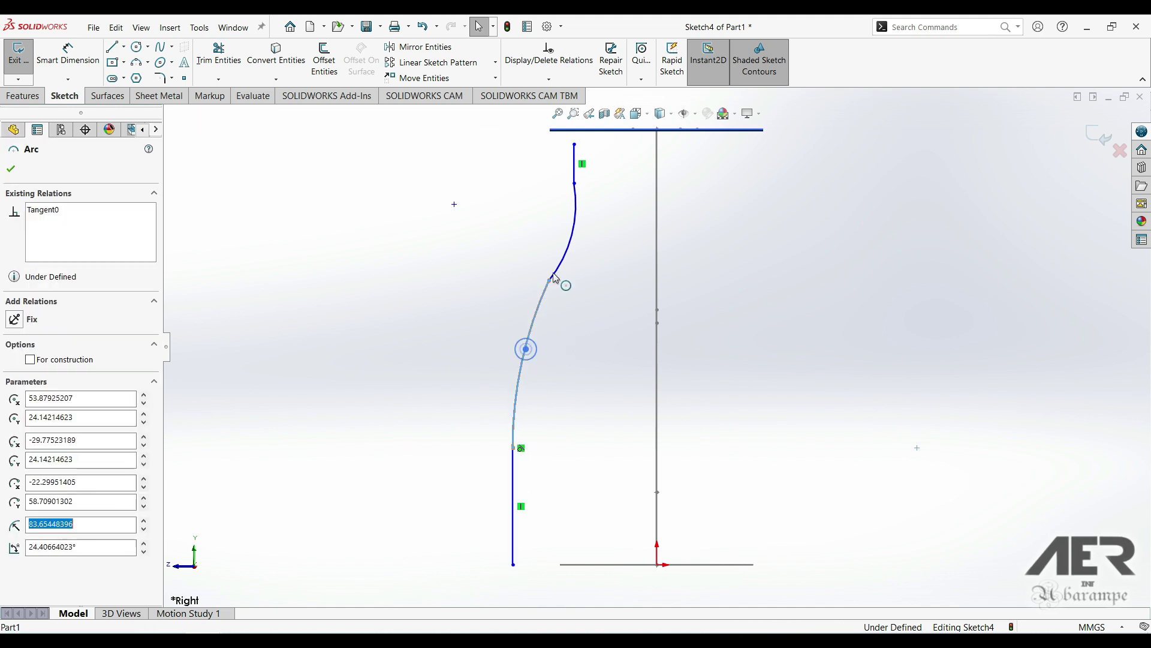
pyautogui.keyDown('ctrl'); pyautogui.click(561, 275); pyautogui.keyUp('ctrl')
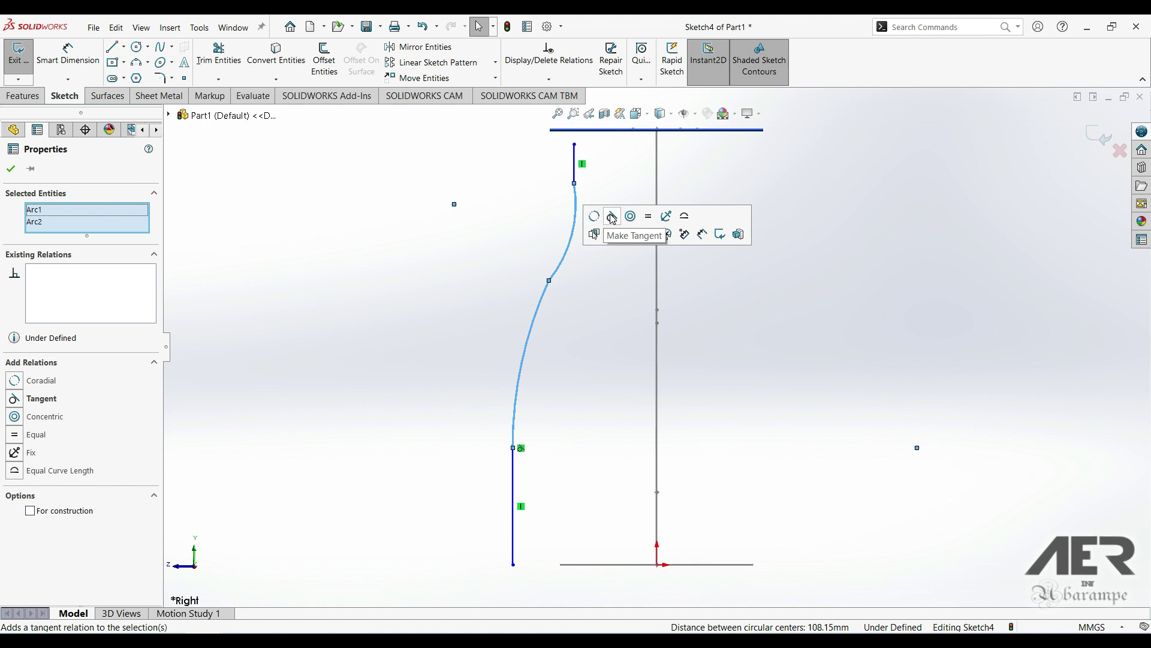
pyautogui.click(610, 216)
pyautogui.click(489, 230)
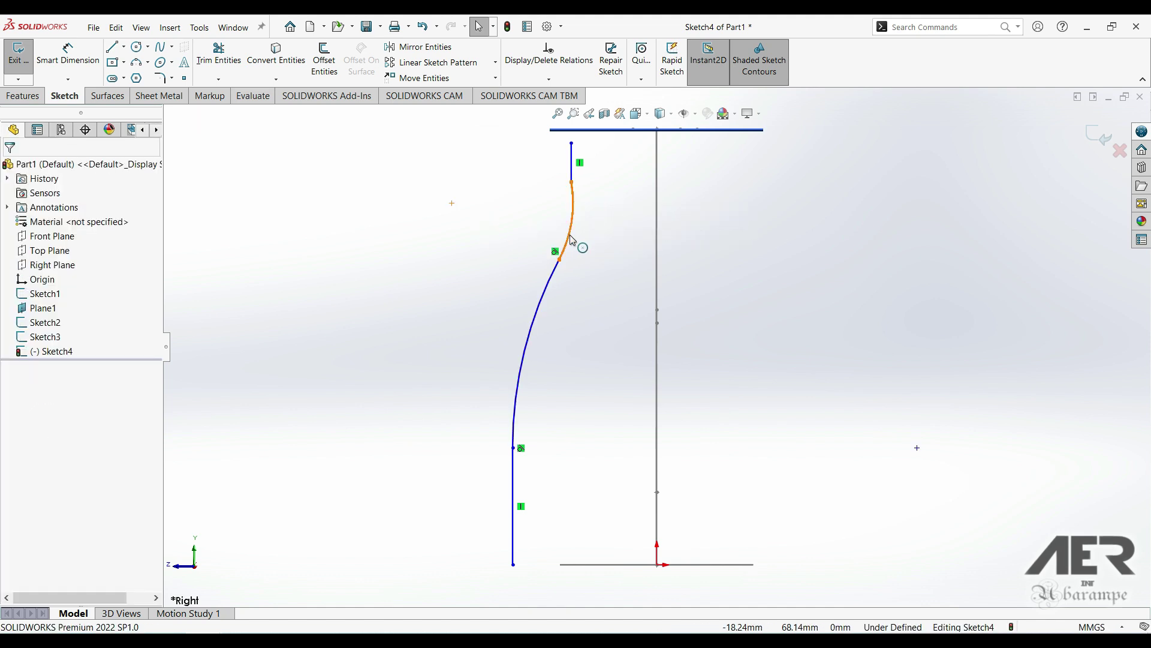
# Step: Add a Tangent relation between the upper arc and the short upper vertical line
pyautogui.click(568, 235)
pyautogui.keyDown('ctrl'); pyautogui.click(572, 169); pyautogui.keyUp('ctrl')
pyautogui.click(610, 119)
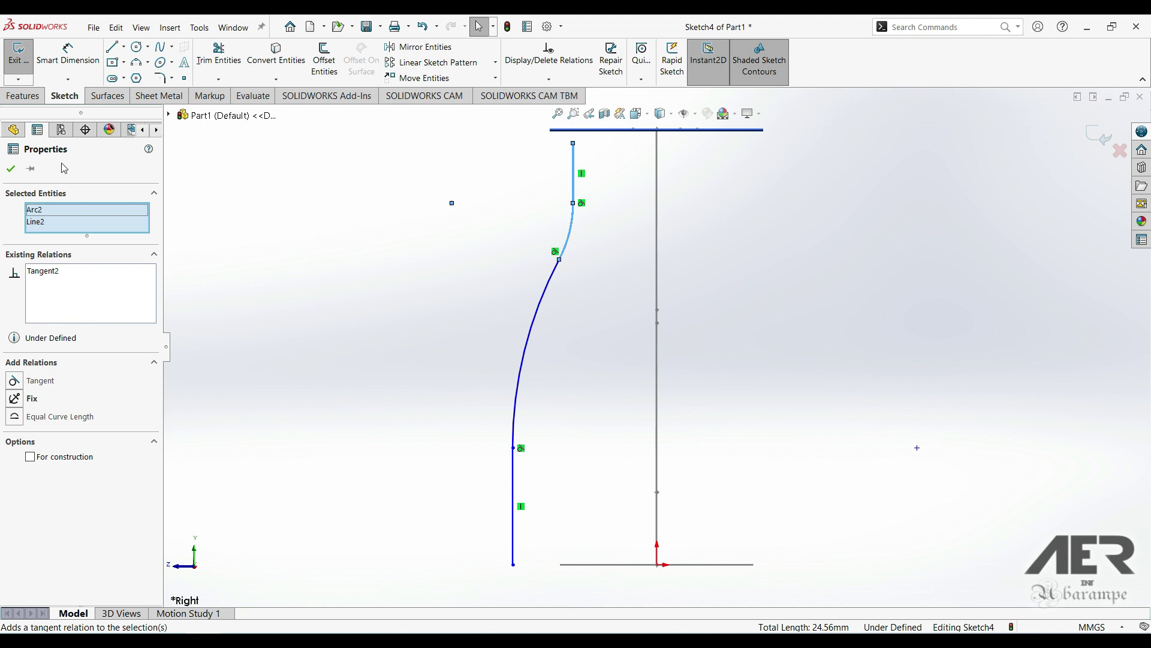
pyautogui.click(238, 335)
pyautogui.moveTo(560, 207); pyautogui.dragTo(530, 309, button='middle')
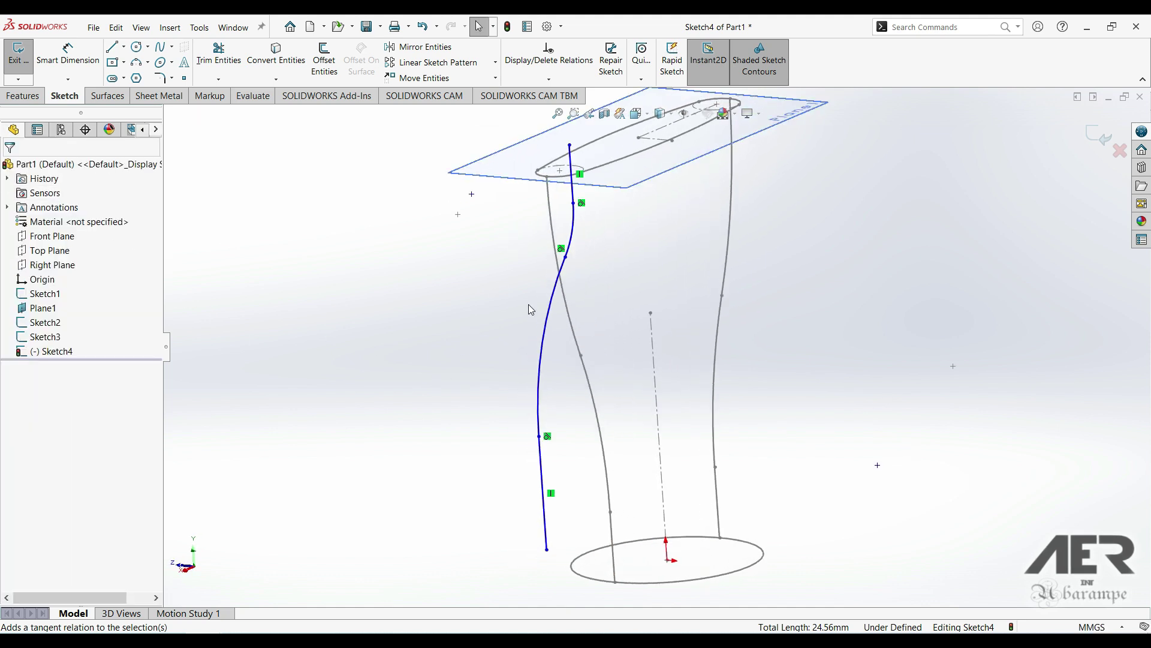
# Step: Add a Pierce relation between the side curve's lower endpoint and the base circle
pyautogui.click(547, 550)
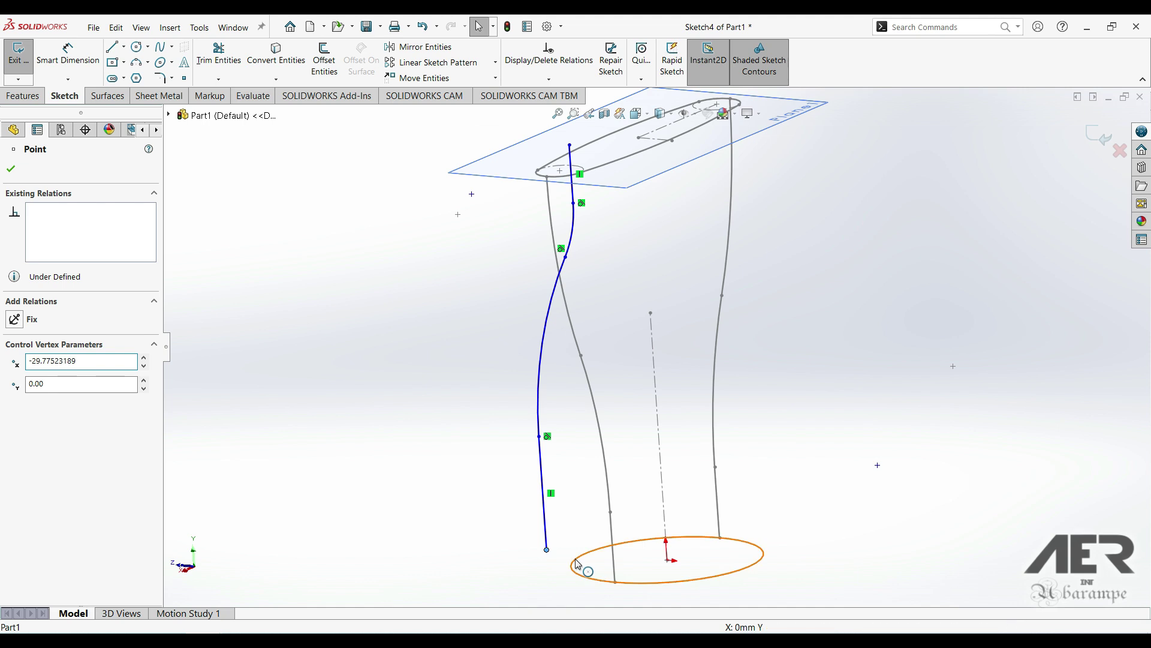
pyautogui.keyDown('ctrl'); pyautogui.click(578, 567); pyautogui.keyUp('ctrl')
pyautogui.click(650, 510)
# Step: Add a Pierce relation between the side curve's upper endpoint and the long arc of the flattened profile
pyautogui.moveTo(651, 510); pyautogui.dragTo(687, 355, button='middle')
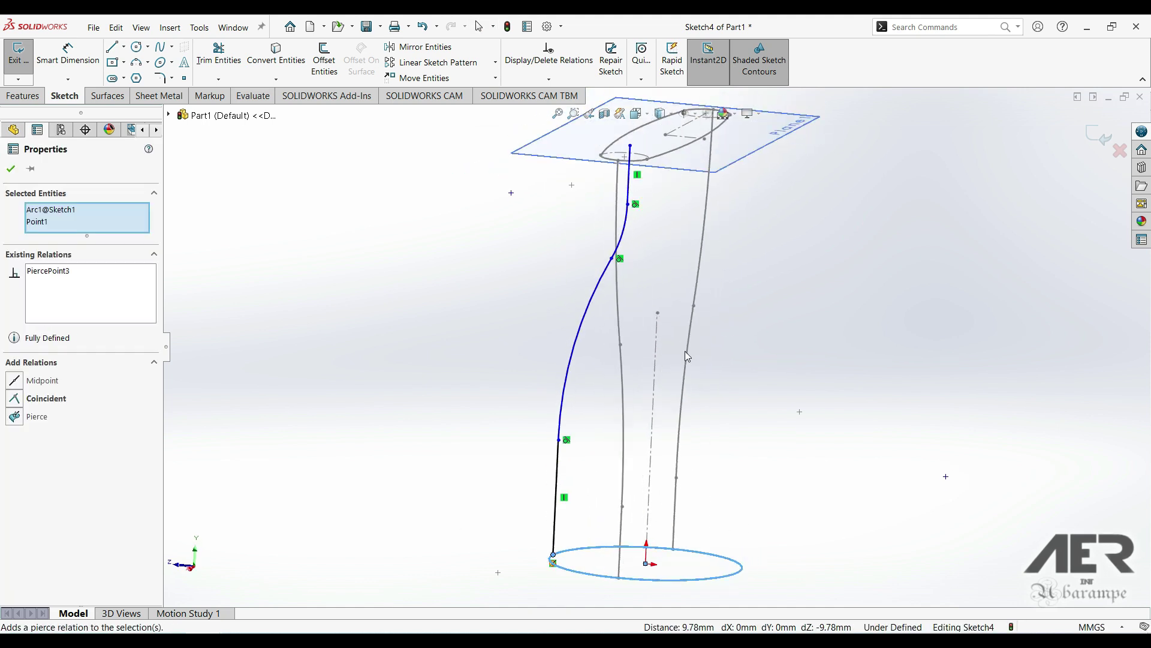
pyautogui.click(631, 145)
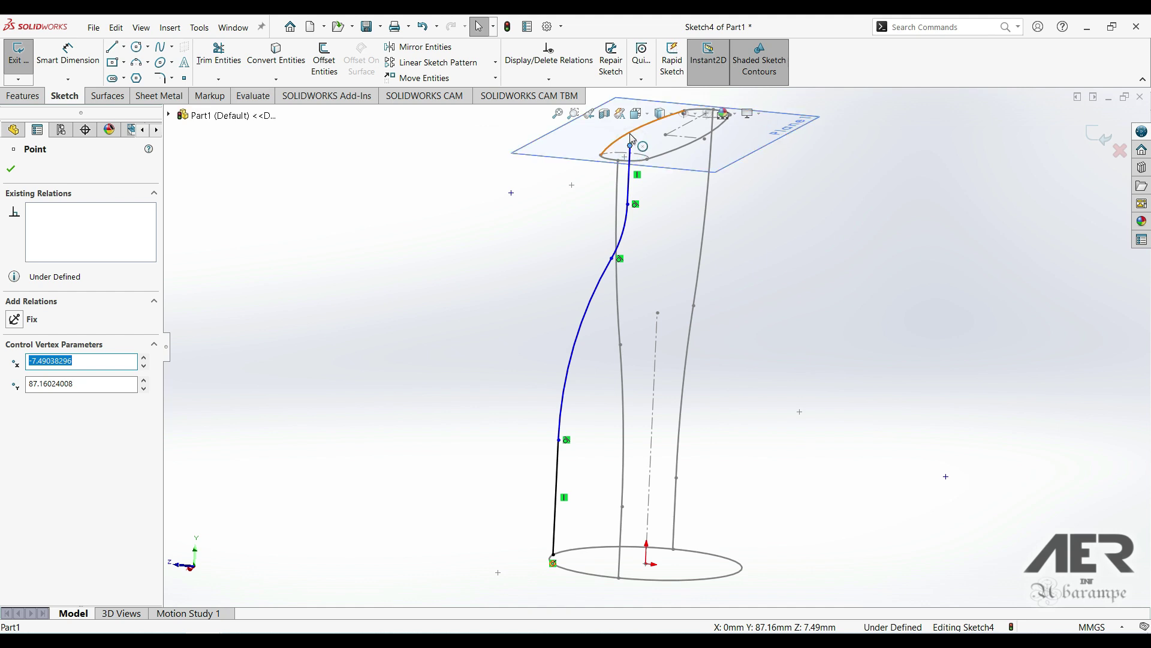
pyautogui.keyDown('ctrl'); pyautogui.click(628, 133); pyautogui.keyUp('ctrl')
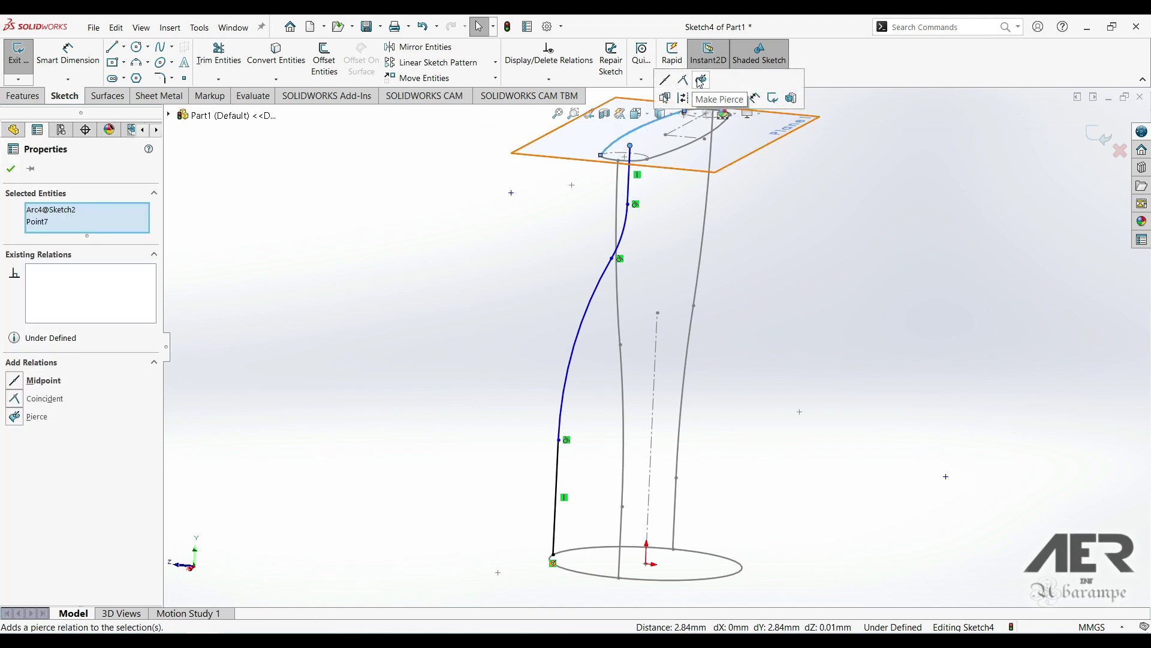
pyautogui.click(700, 80)
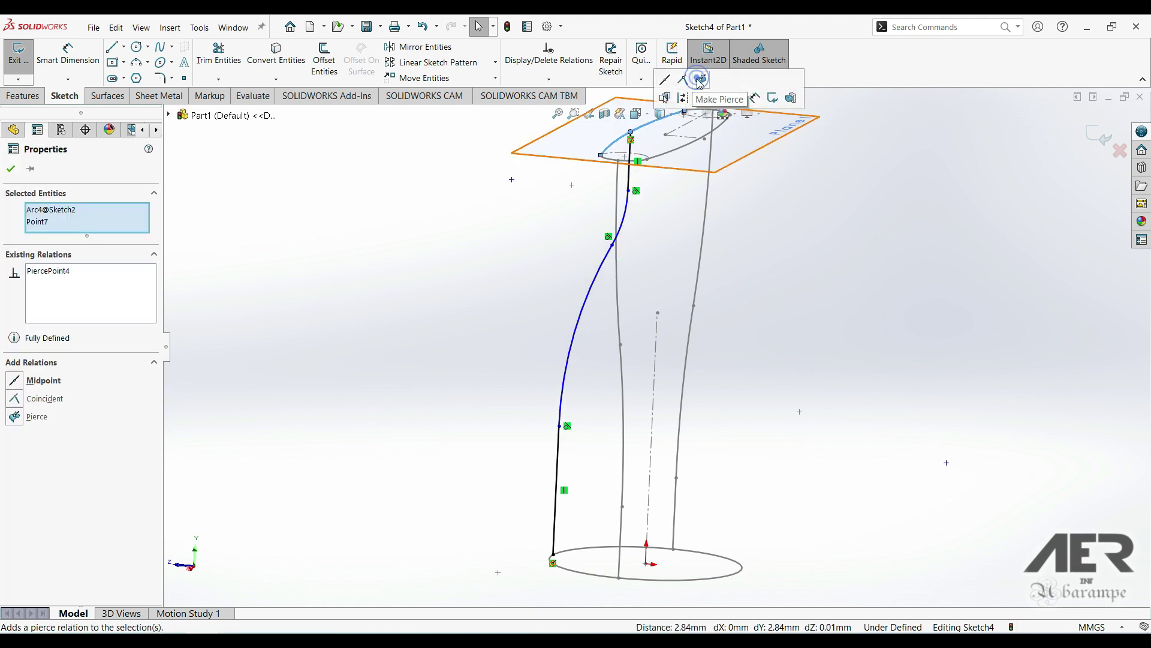
pyautogui.click(12, 169)
pyautogui.click(475, 369)
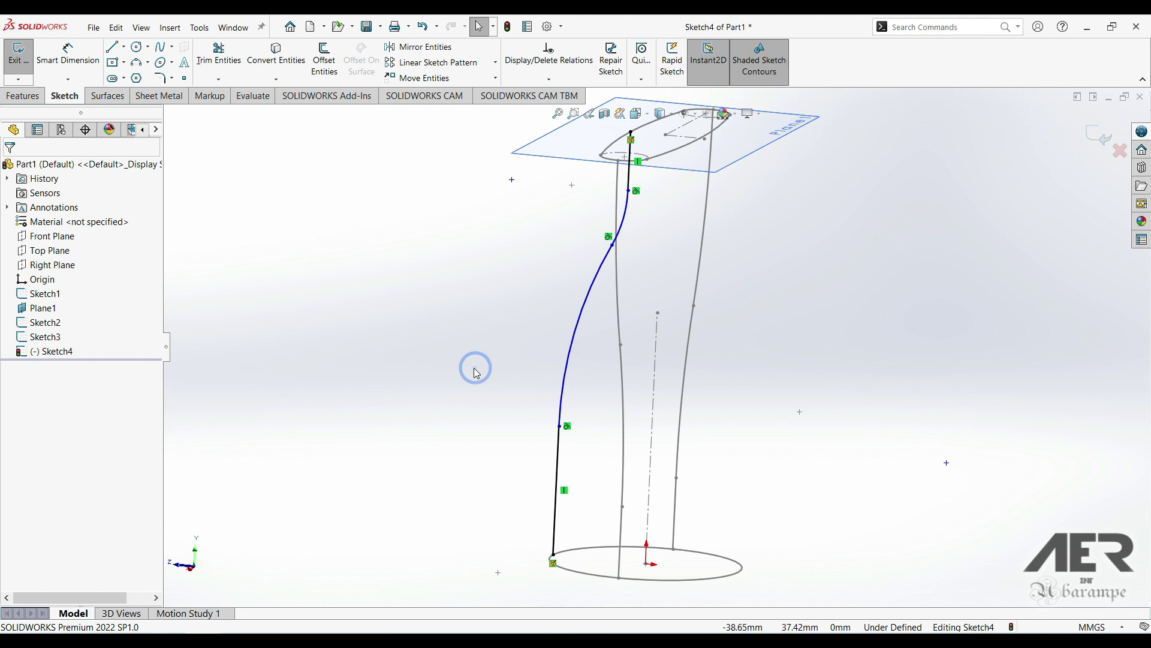
# Step: Dimension the lower vertical line of the side curve to 18 mm in the Right view
pyautogui.click(82, 61)
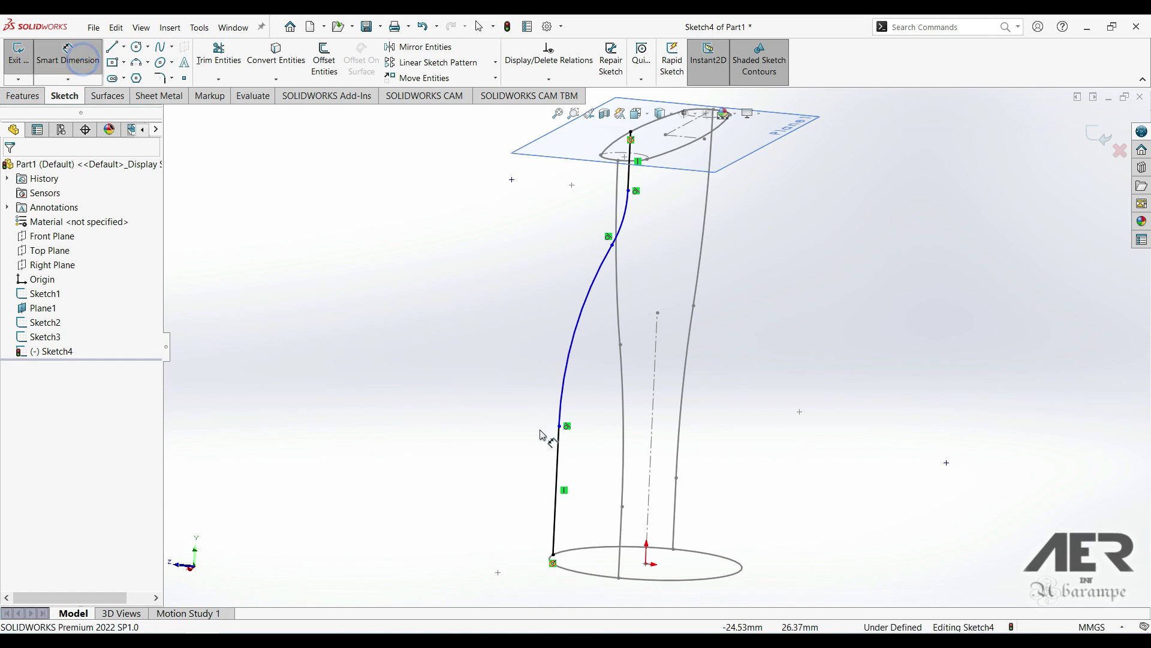
pyautogui.hotkey('ctrl', '1')
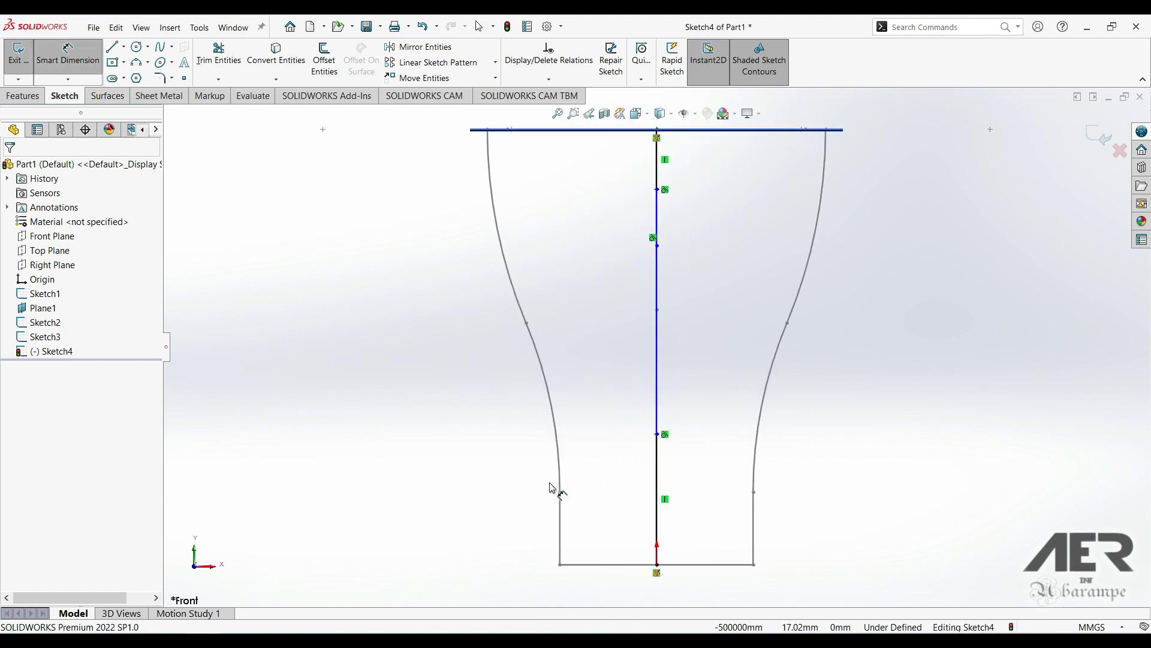
pyautogui.hotkey('ctrl', '4')
pyautogui.click(548, 484)
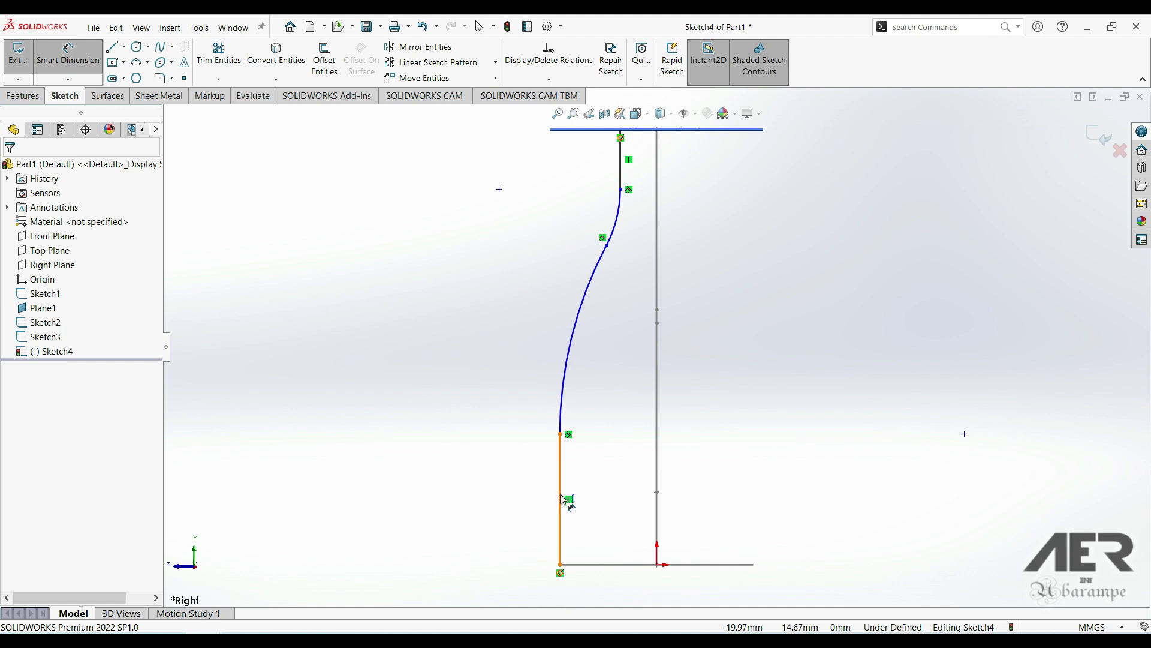
pyautogui.click(495, 500)
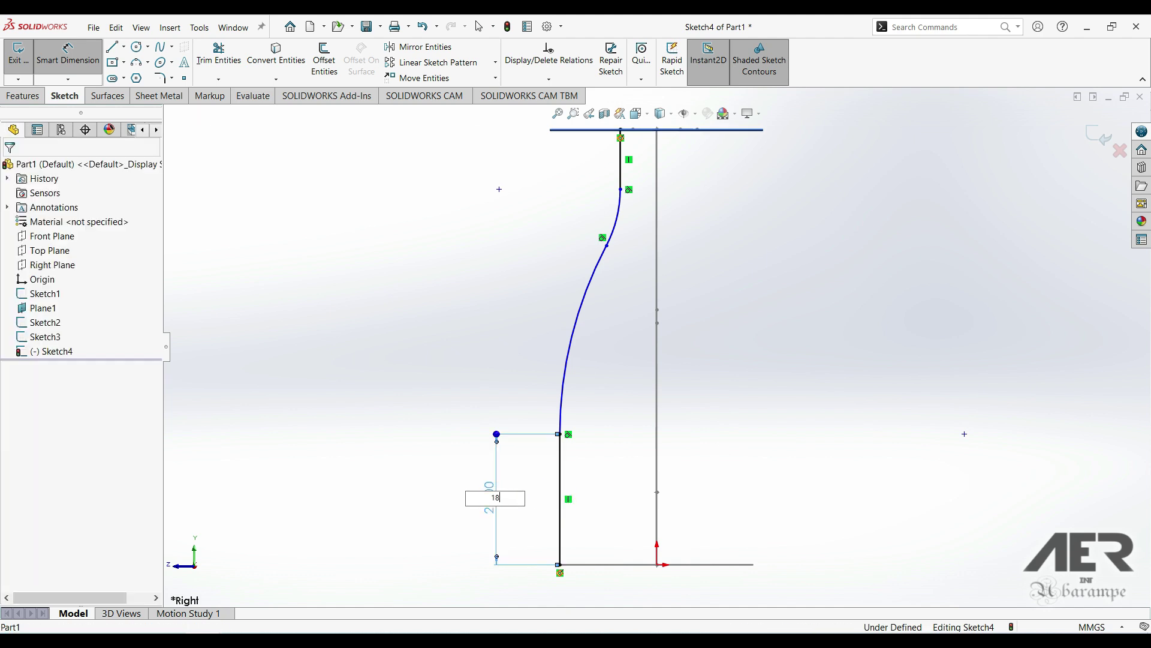
pyautogui.press('Return')
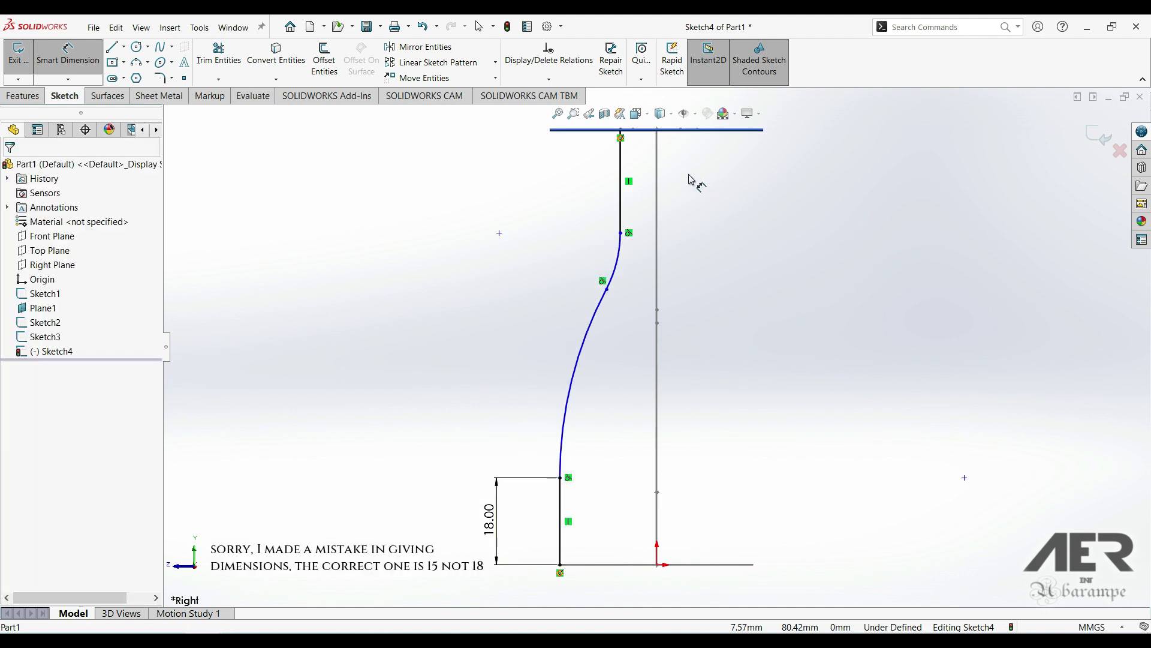
# Step: Dimension the short upper vertical line of the side curve to 5 mm
pyautogui.click(621, 180)
pyautogui.click(484, 180)
pyautogui.write('5')
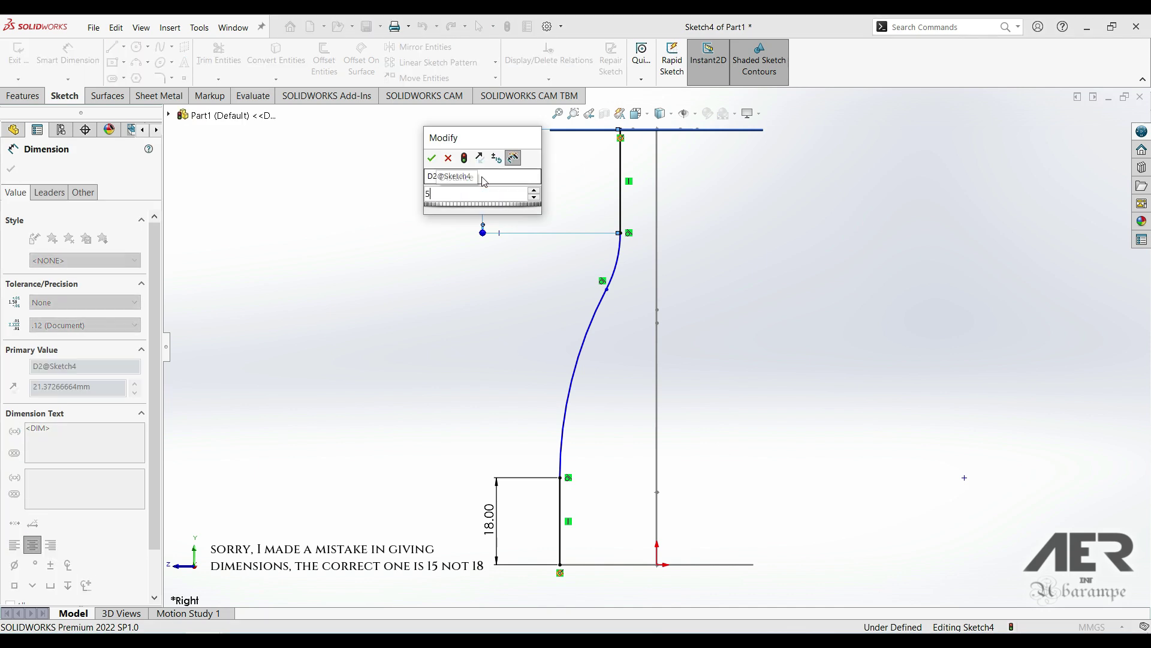
pyautogui.press('Return')
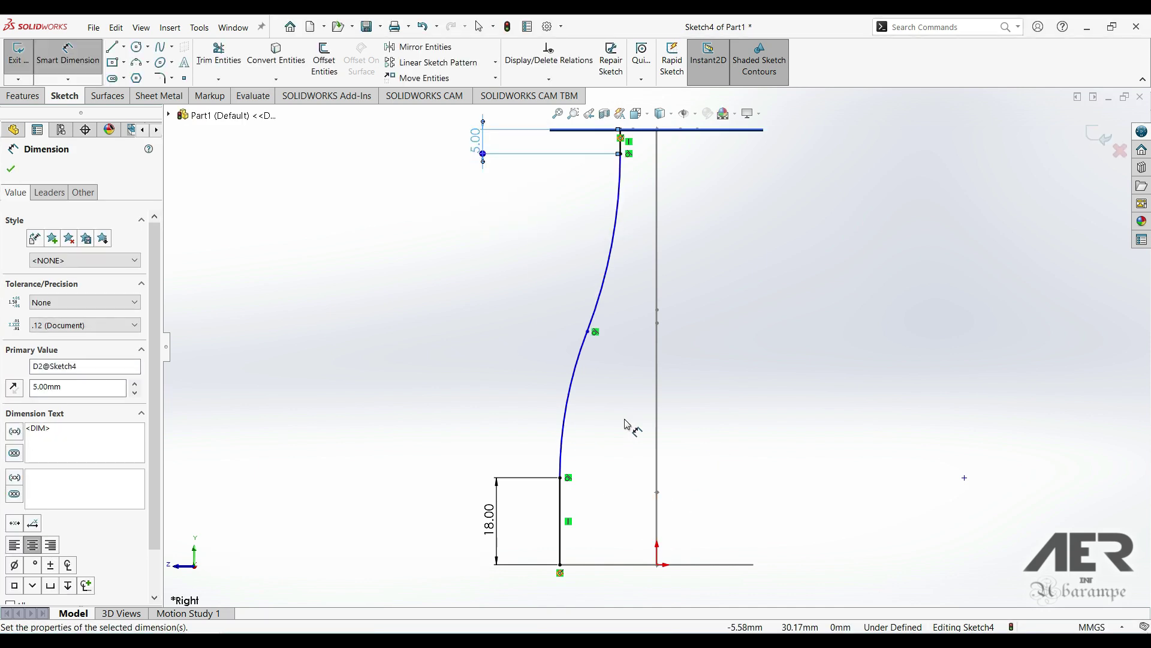
# Step: Dimension the vertical distance from the origin to the point where the two arcs meet as 50 mm
pyautogui.click(591, 330)
pyautogui.click(657, 564)
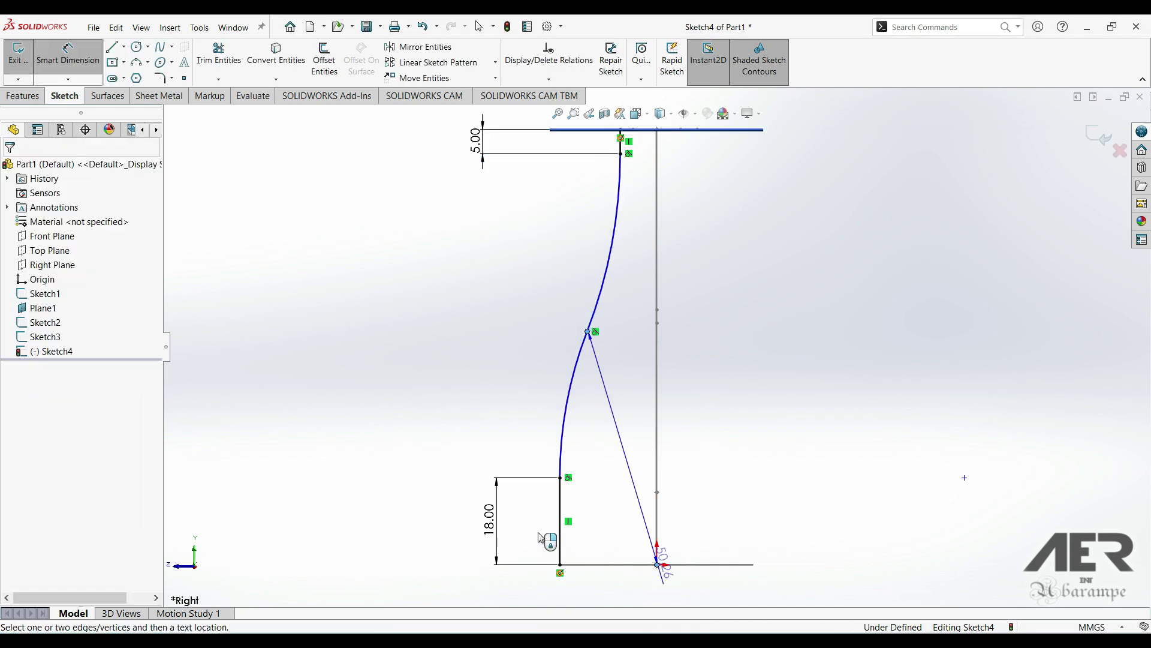
pyautogui.click(417, 450)
pyautogui.write('50')
pyautogui.press('Return')
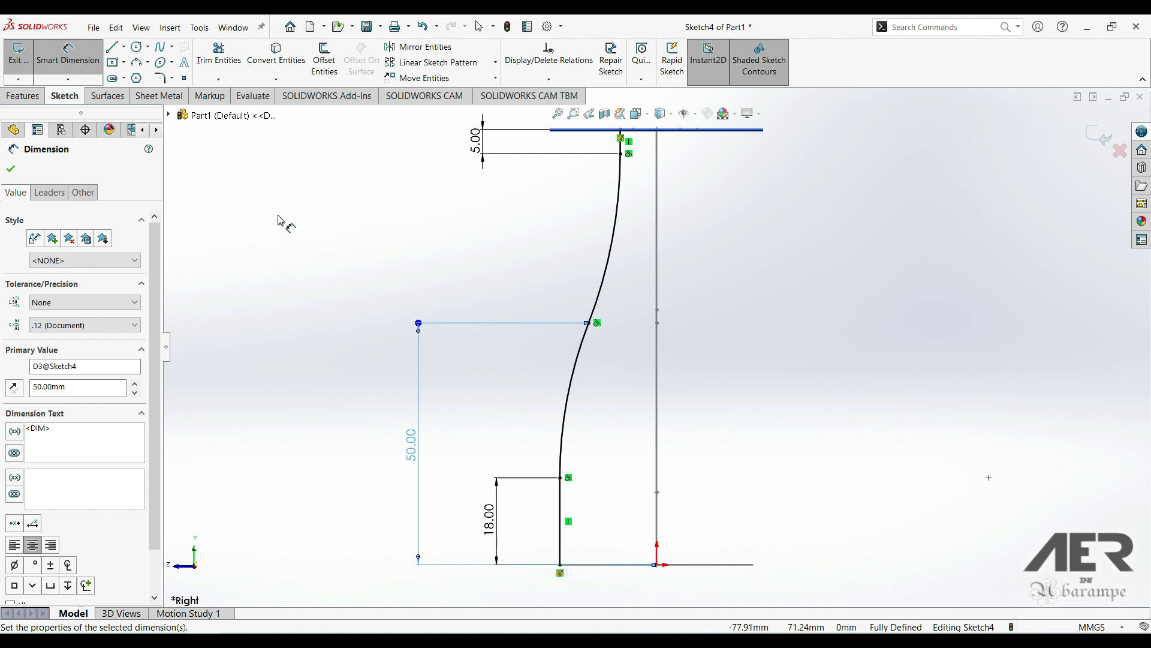
# Step: Draw a vertical centerline about 38 mm long upward from the origin
pyautogui.click(124, 46)
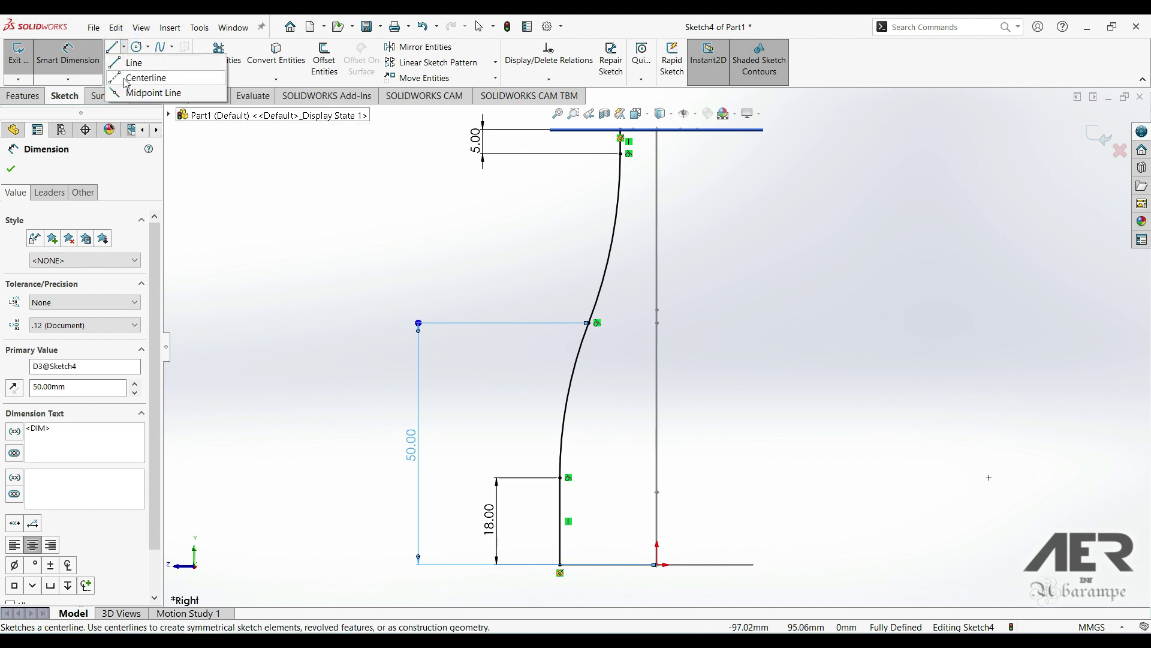
pyautogui.click(137, 74)
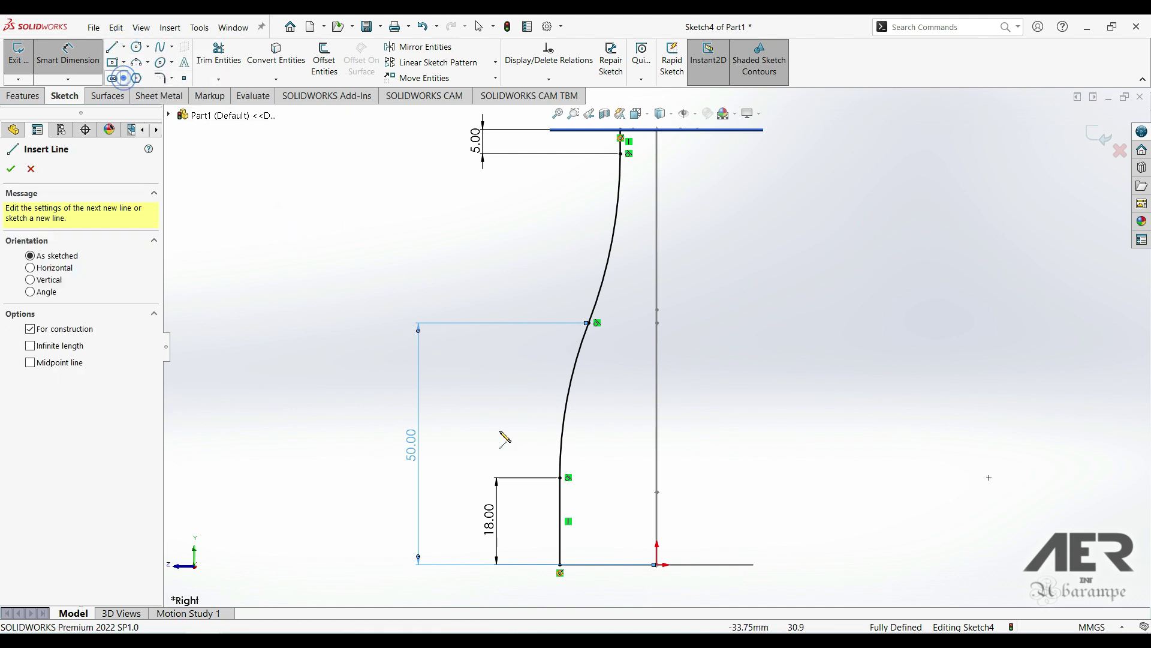
pyautogui.click(657, 564)
pyautogui.click(658, 379)
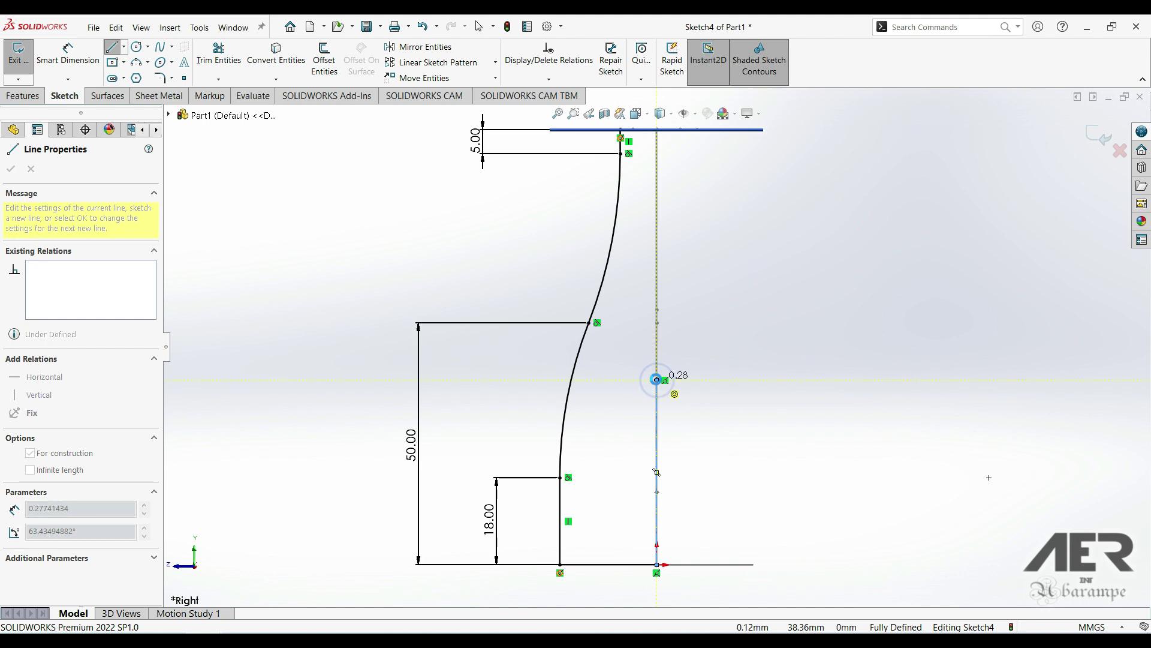
pyautogui.press('Escape')
# Step: Mirror the whole side curve about the vertical centerline and exit the sketch
pyautogui.hotkey('ctrl', 'a')
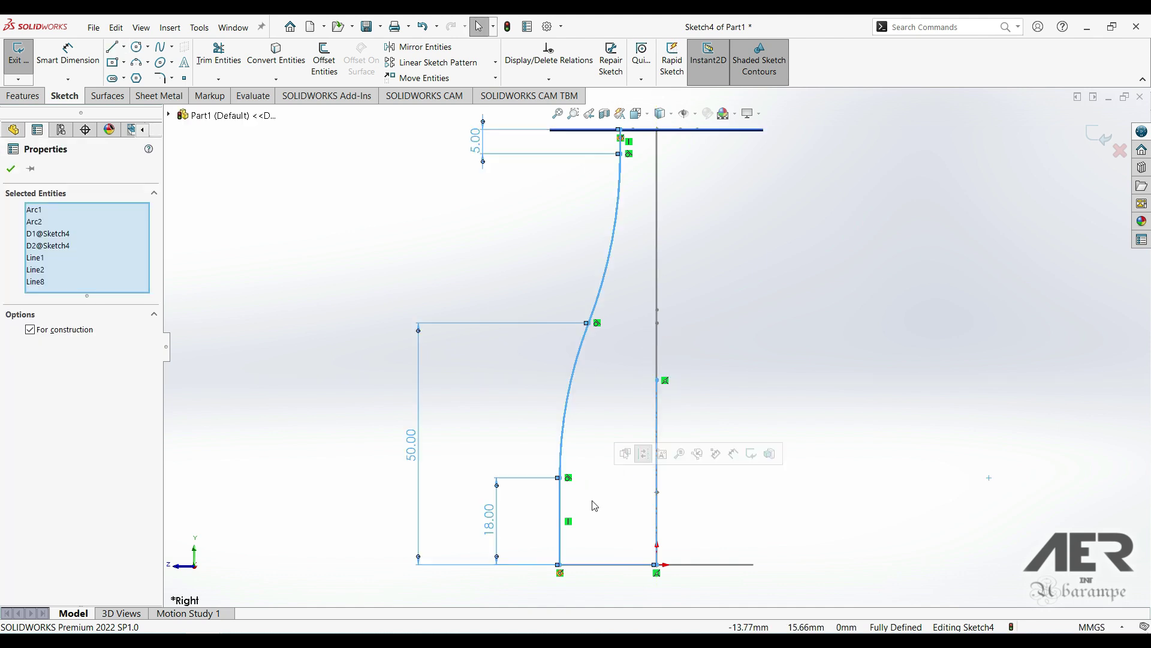
pyautogui.click(427, 48)
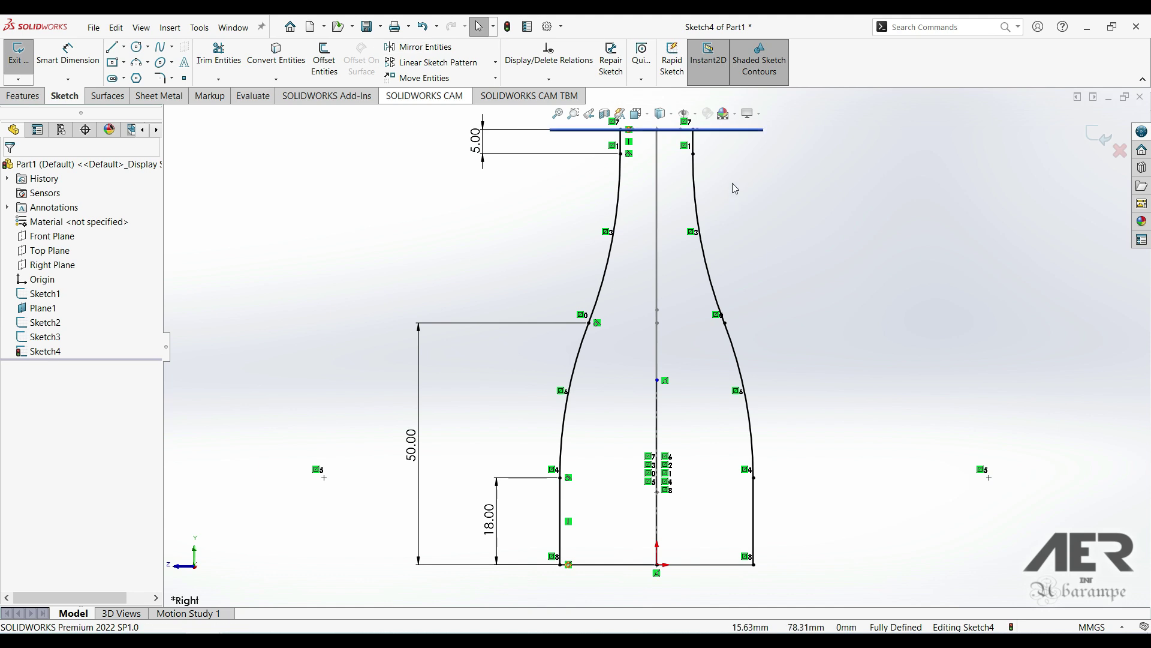
pyautogui.hotkey('ctrl', '7')
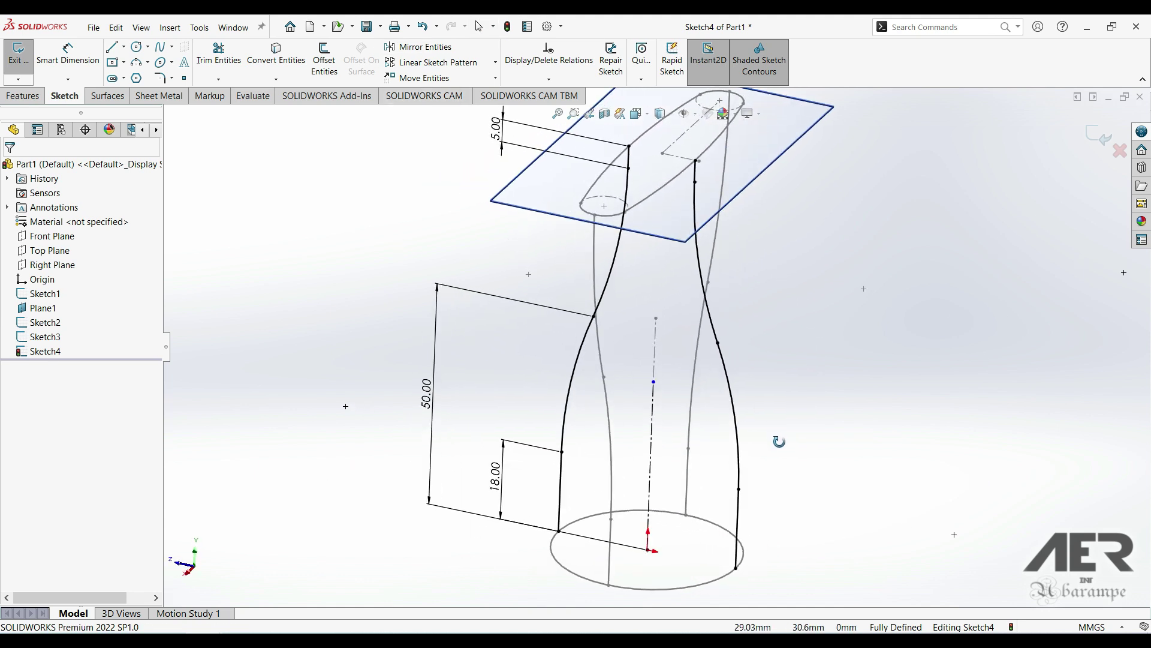
pyautogui.scroll(1, 771, 401)
pyautogui.moveTo(757, 297); pyautogui.dragTo(767, 292, button='middle')
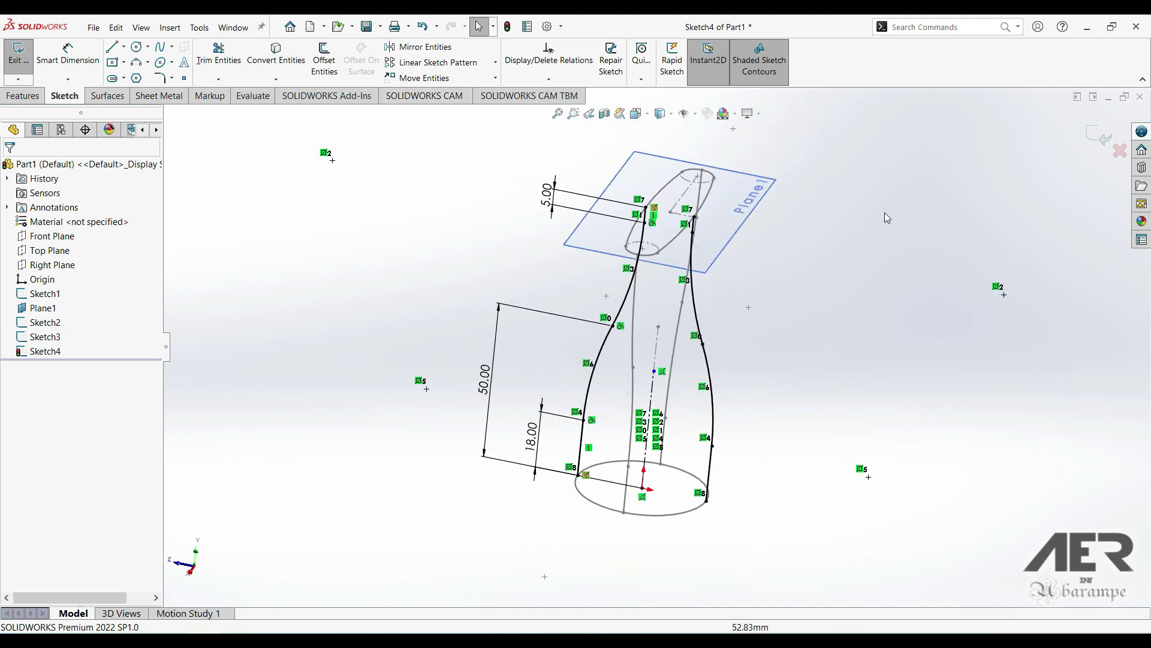
pyautogui.click(1103, 138)
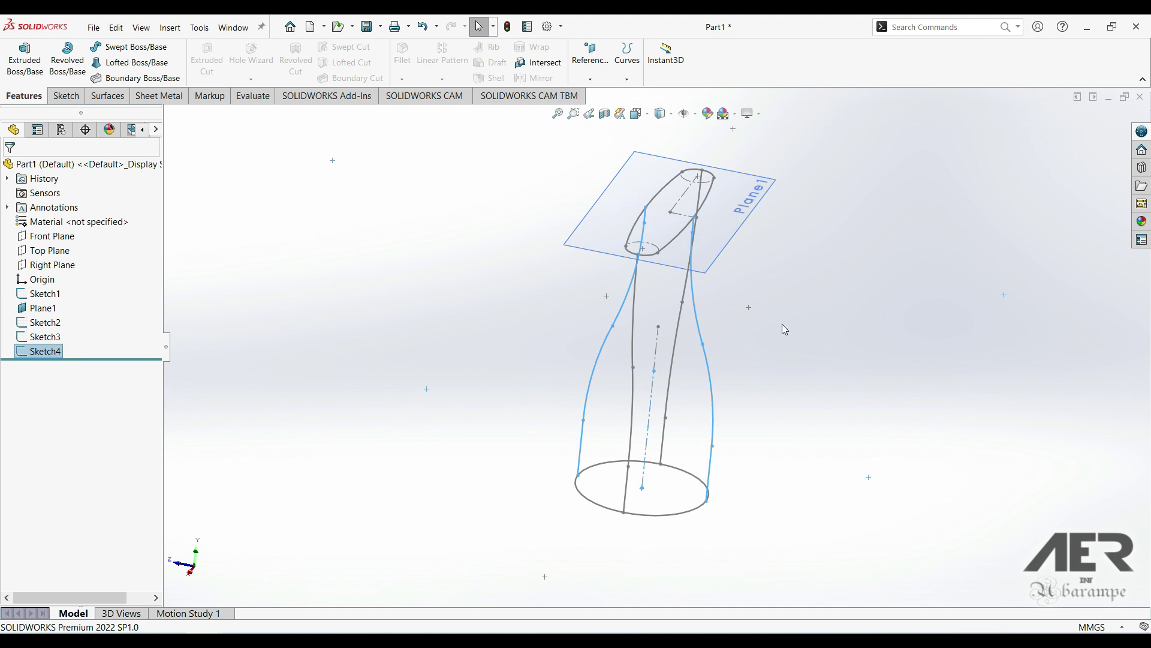
# Step: Start a Boundary Surface with the base circle and the flattened profile as the Direction 1 curves
pyautogui.moveTo(722, 390)
pyautogui.mouseDown(button='middle')
pyautogui.moveTo(810, 404)
pyautogui.moveTo(784, 470)
pyautogui.moveTo(660, 411)
pyautogui.moveTo(675, 432)
pyautogui.moveTo(640, 470)
pyautogui.mouseUp(button='middle')
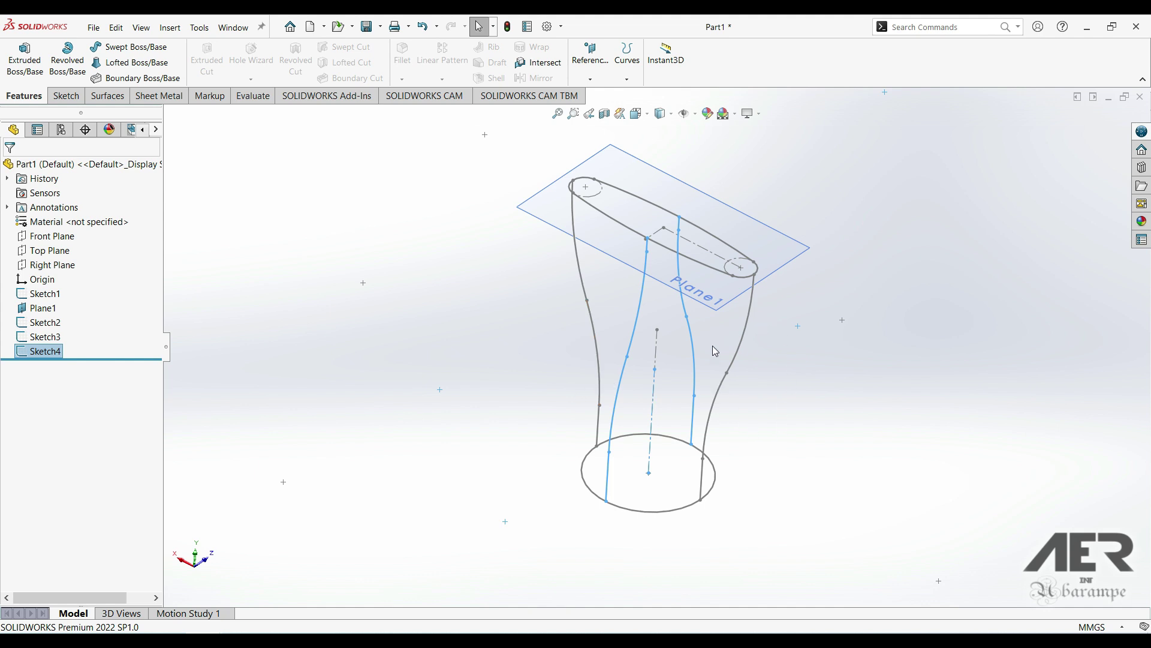
pyautogui.click(108, 97)
pyautogui.click(169, 71)
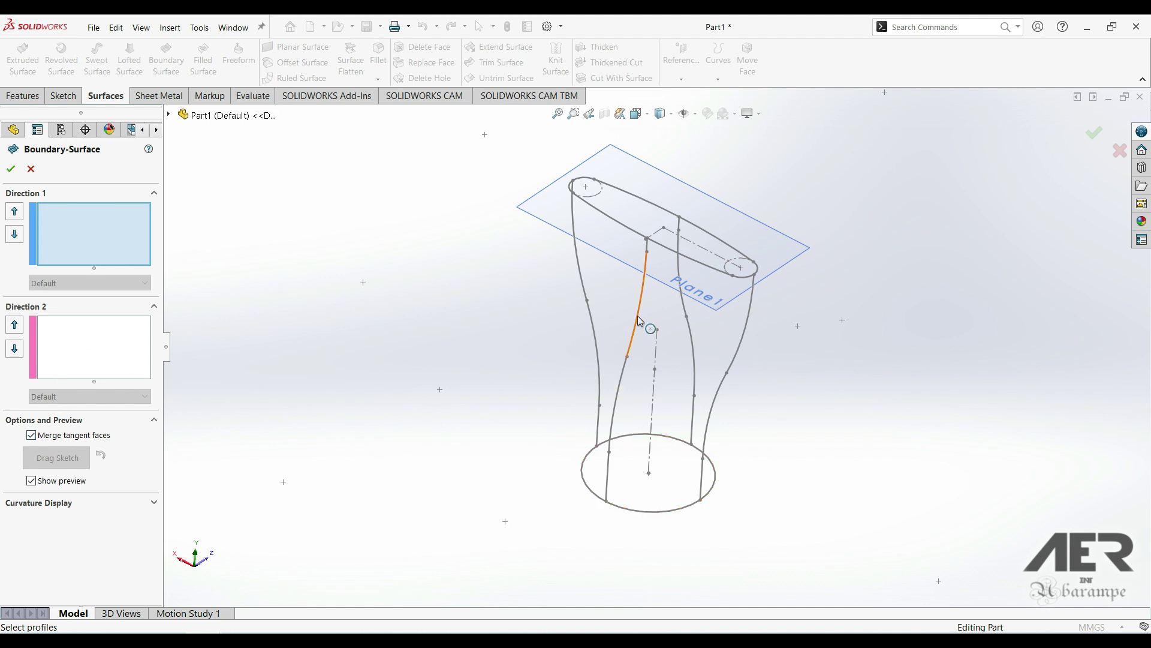
pyautogui.moveTo(703, 158)
pyautogui.mouseDown(button='middle')
pyautogui.moveTo(634, 375)
pyautogui.moveTo(645, 375)
pyautogui.moveTo(651, 414)
pyautogui.mouseUp(button='middle')
pyautogui.scroll(2, 651, 441)
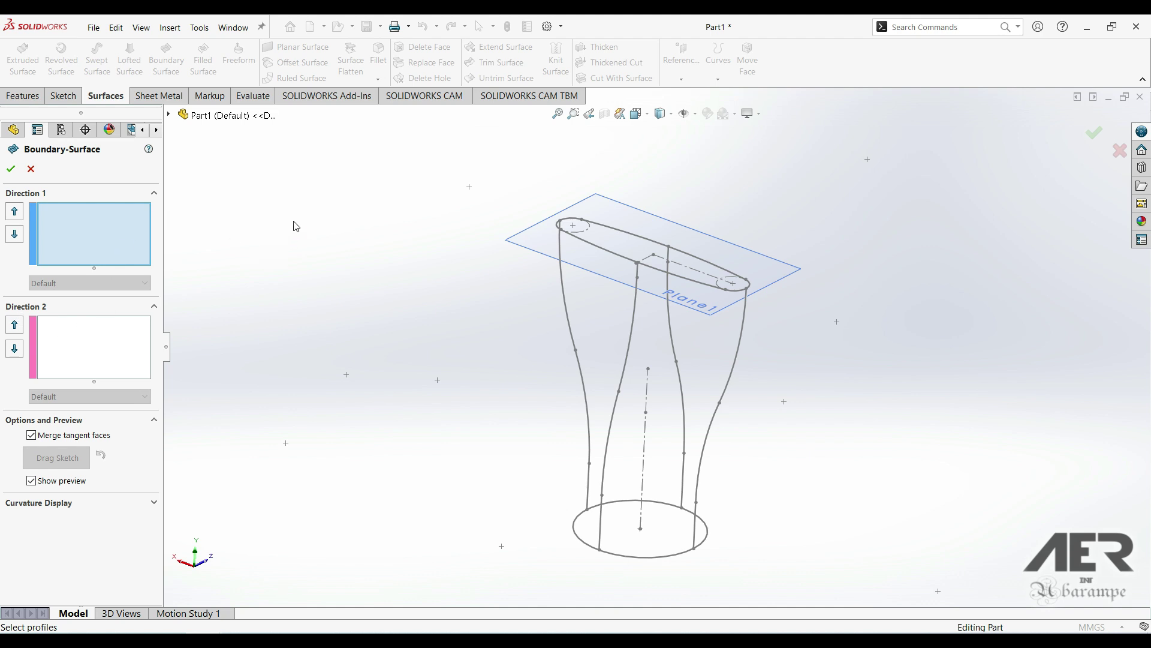
pyautogui.click(88, 233)
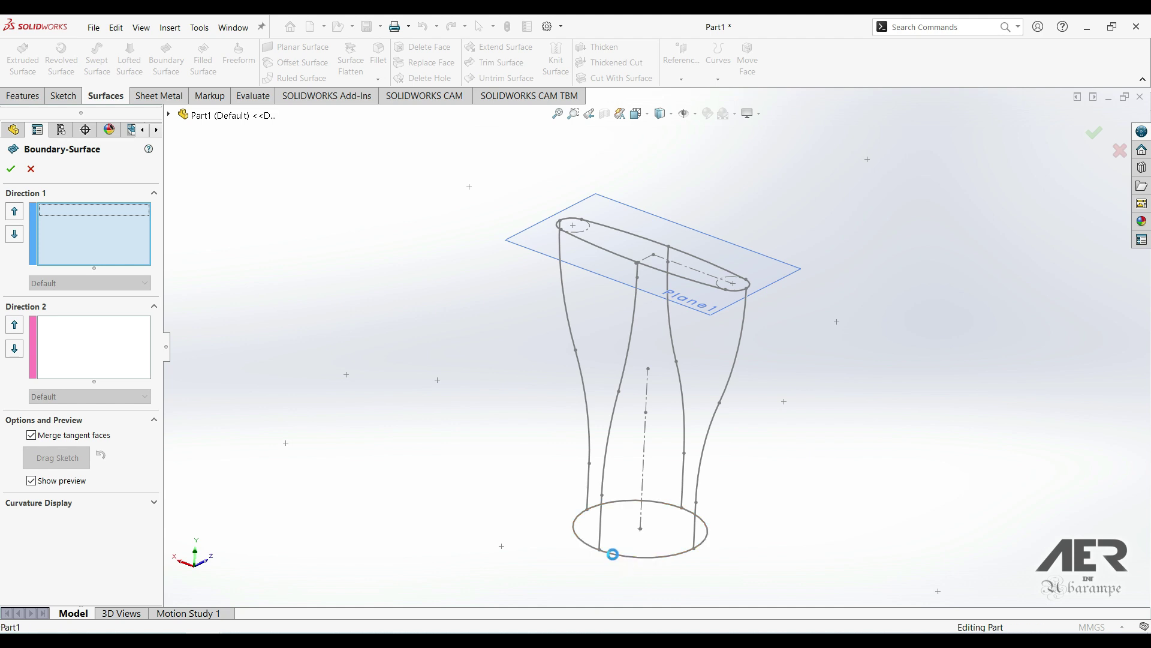
pyautogui.click(613, 550)
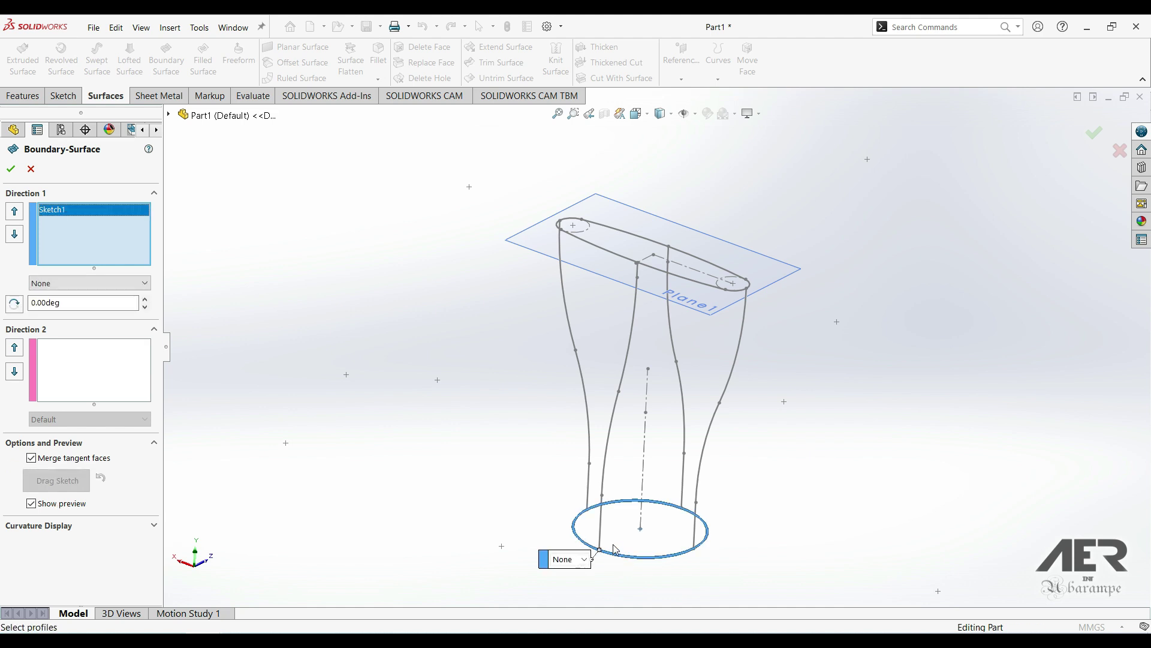
pyautogui.click(656, 275)
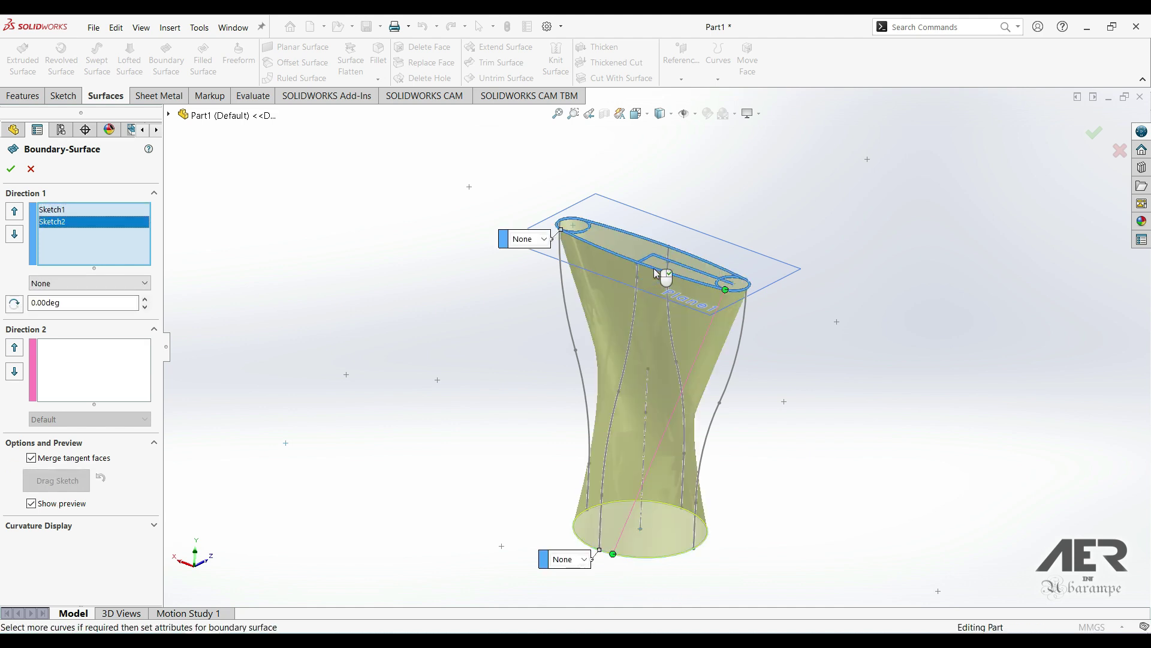
# Step: Add the two opposite Front Plane side curves as separate open loops to Direction 2 of the boundary surface
pyautogui.moveTo(646, 340); pyautogui.dragTo(690, 293, button='middle')
pyautogui.moveTo(796, 468); pyautogui.dragTo(733, 555, button='middle')
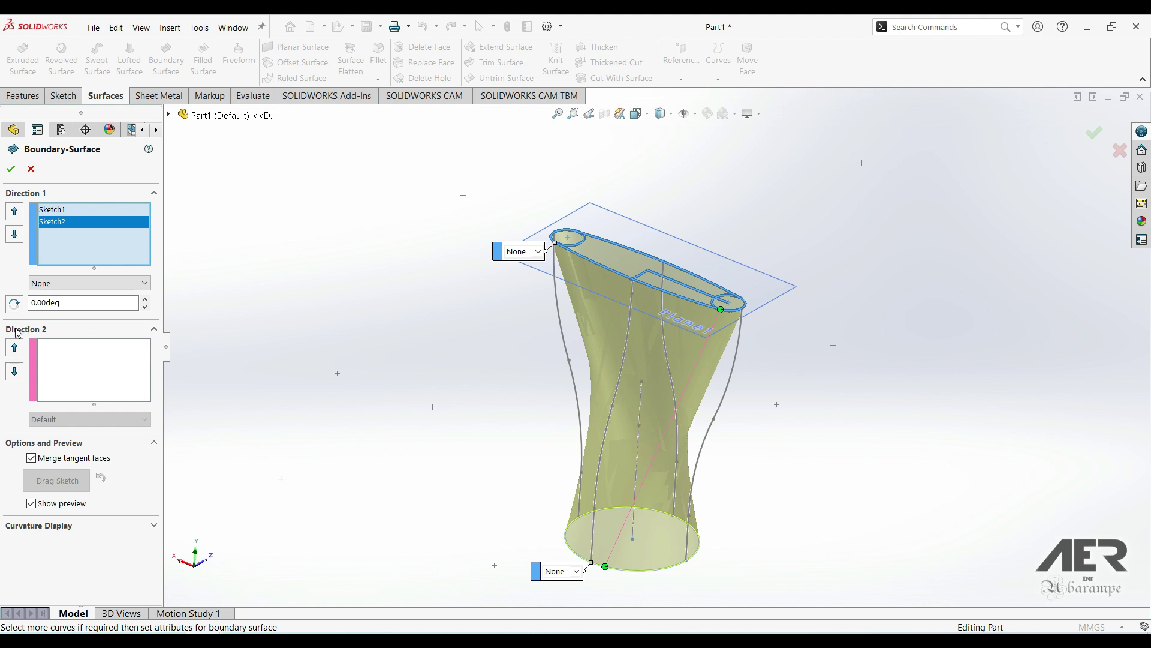
pyautogui.click(55, 356)
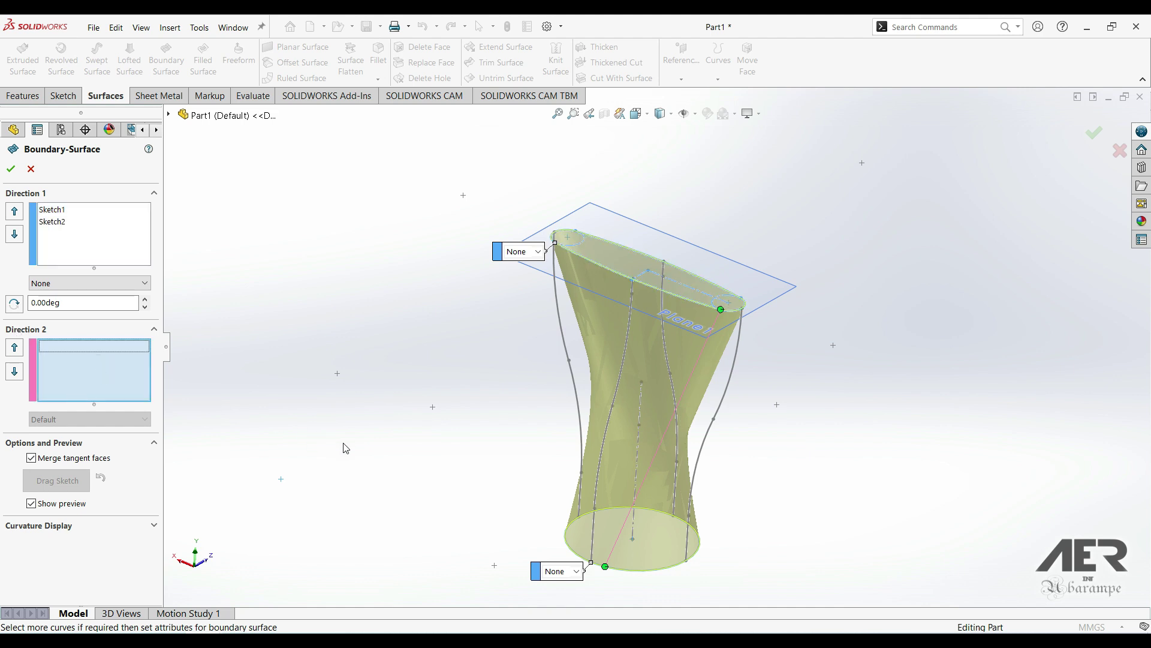
pyautogui.click(566, 349)
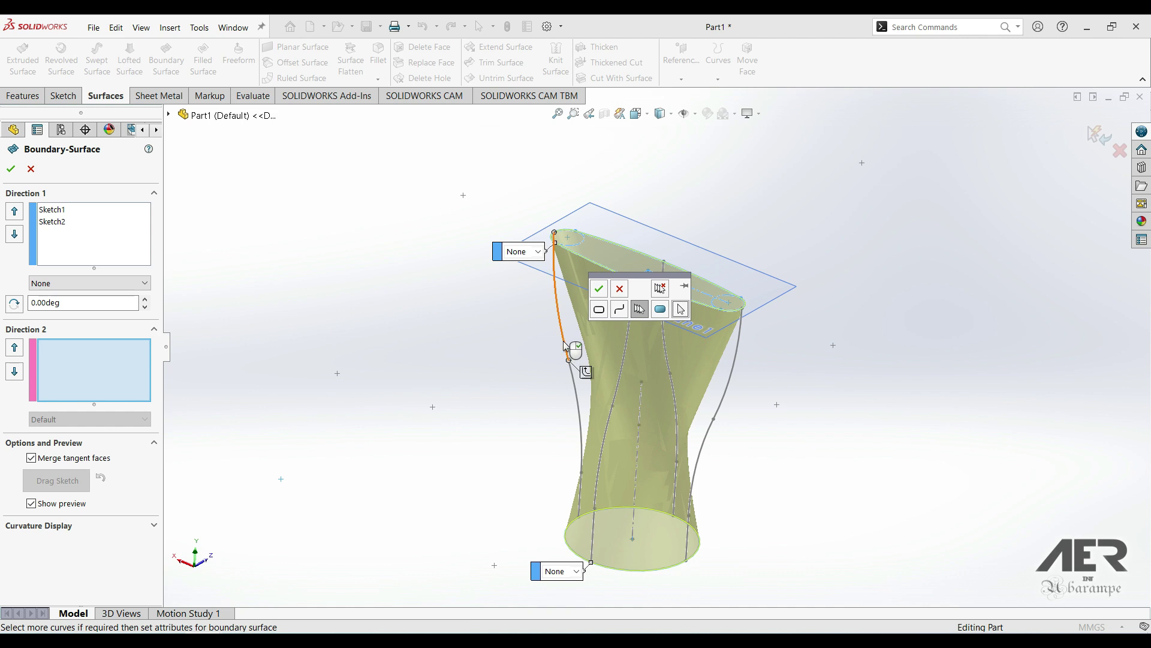
pyautogui.click(623, 312)
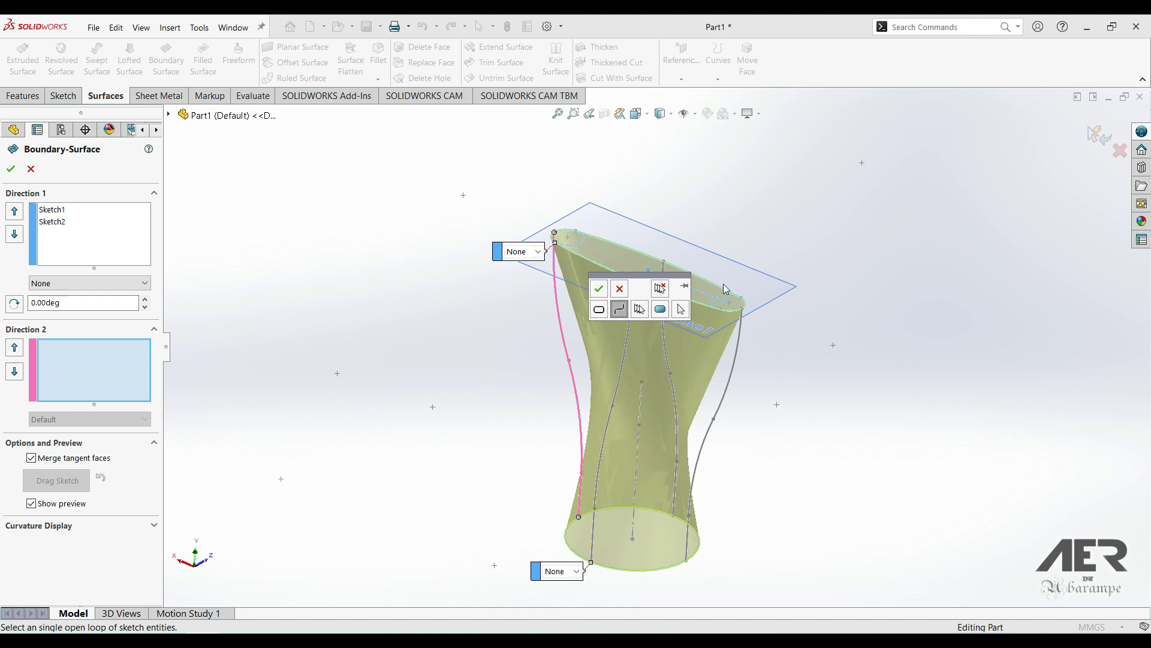
pyautogui.keyDown('ctrl'); pyautogui.moveTo(718, 302); pyautogui.dragTo(648, 520, button='middle'); pyautogui.keyUp('ctrl')
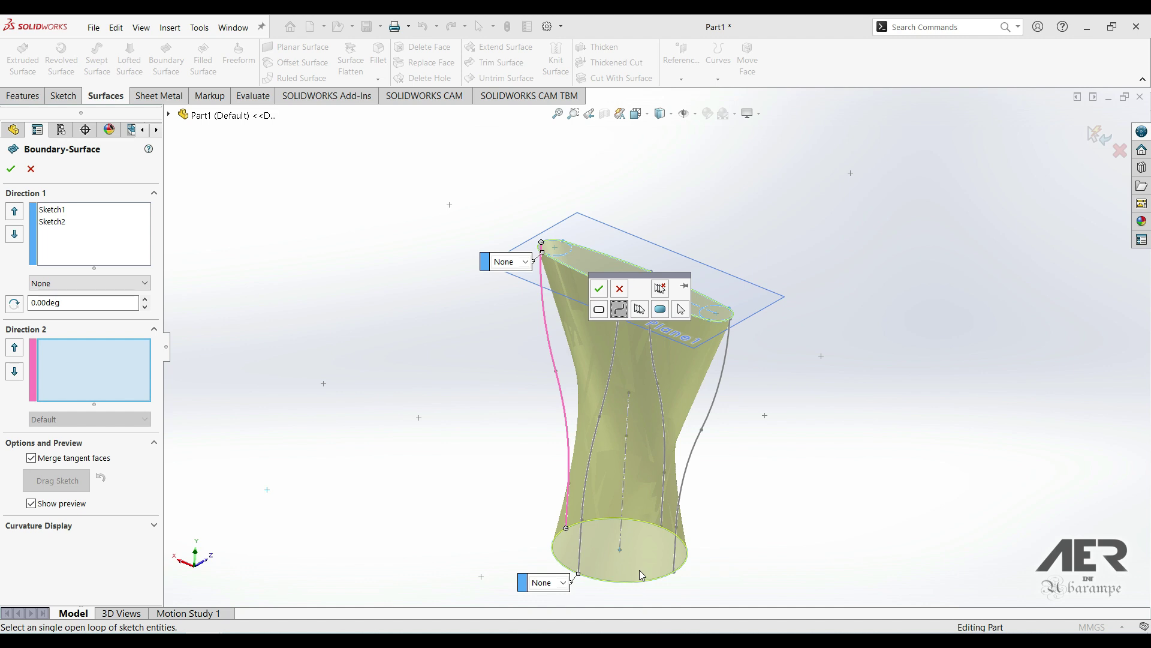
pyautogui.scroll(-2, 639, 569)
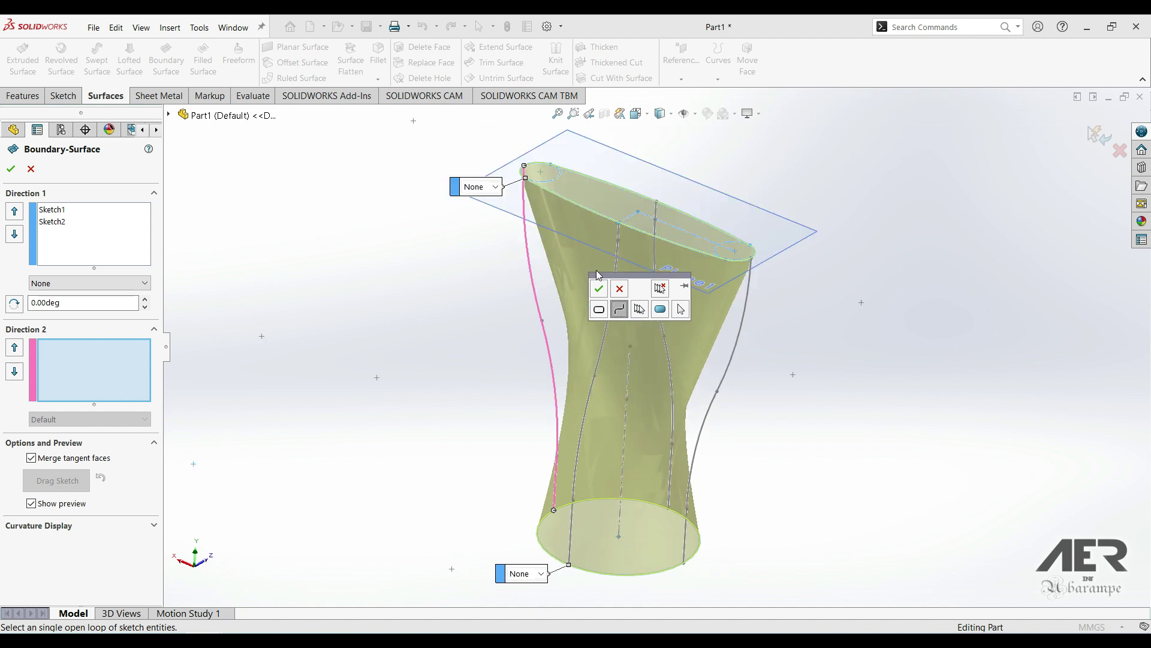
pyautogui.click(524, 207)
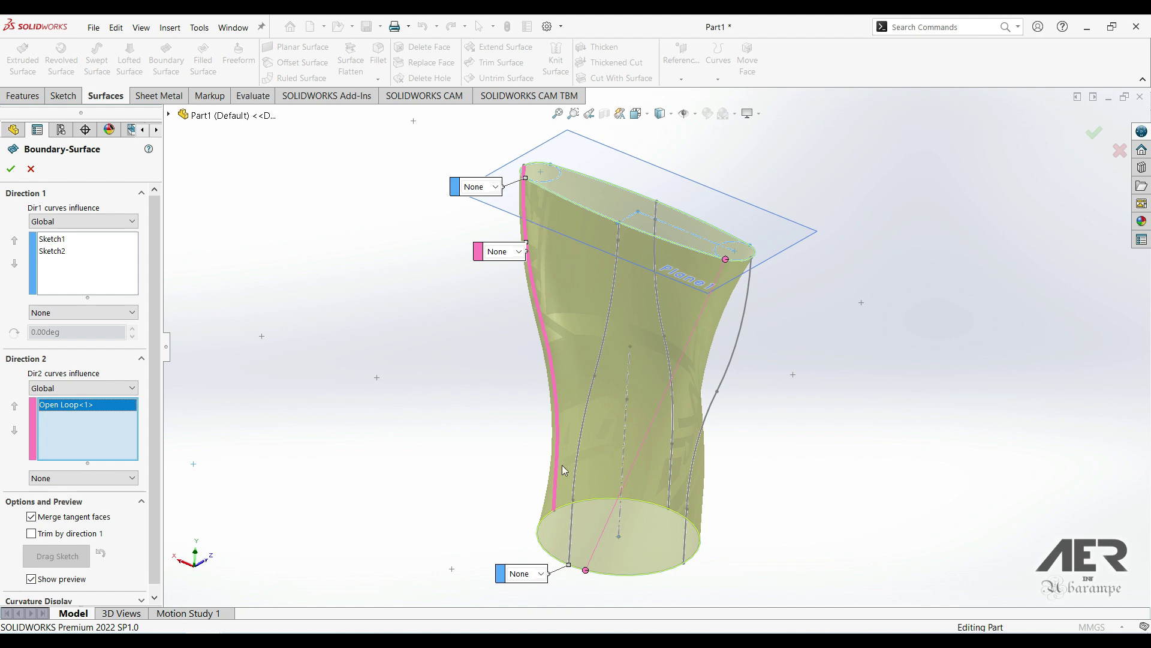
pyautogui.click(729, 370)
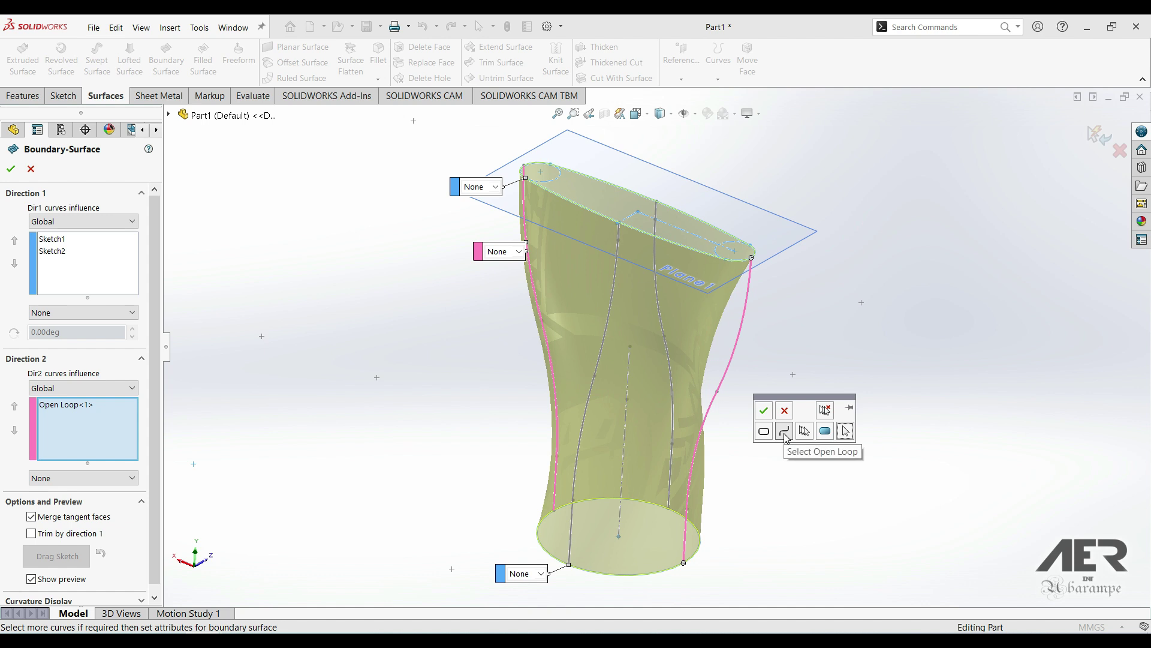
pyautogui.click(785, 432)
pyautogui.click(764, 410)
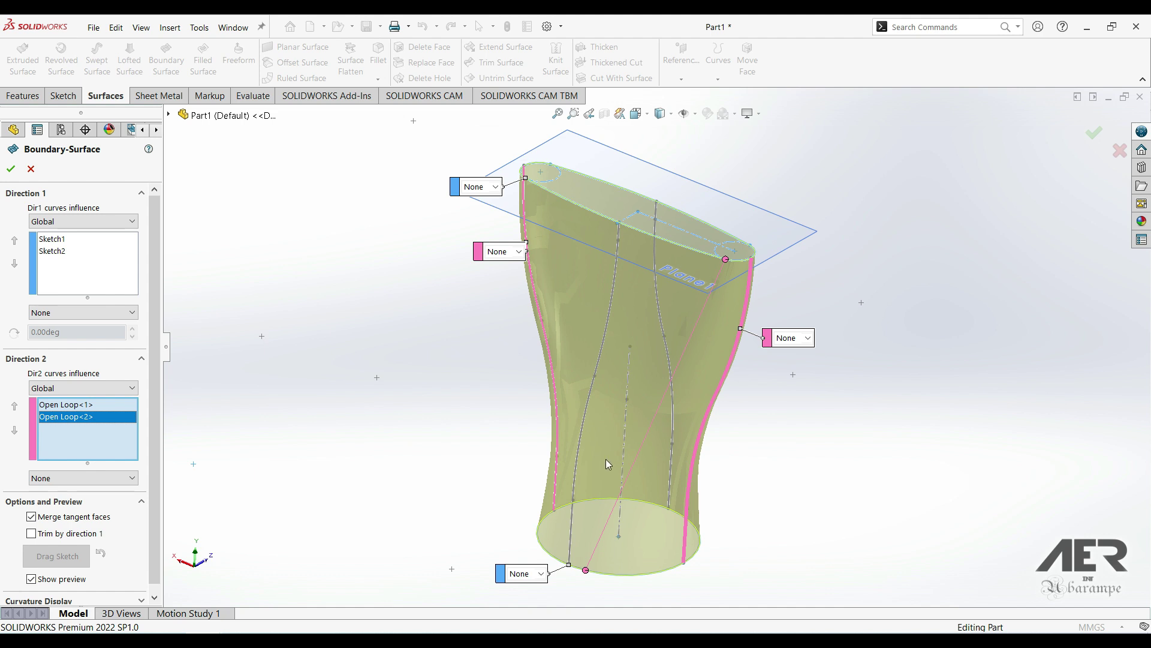
# Step: Add the two opposite Right Plane curves as further open loops to the Direction 2 curves
pyautogui.click(600, 360)
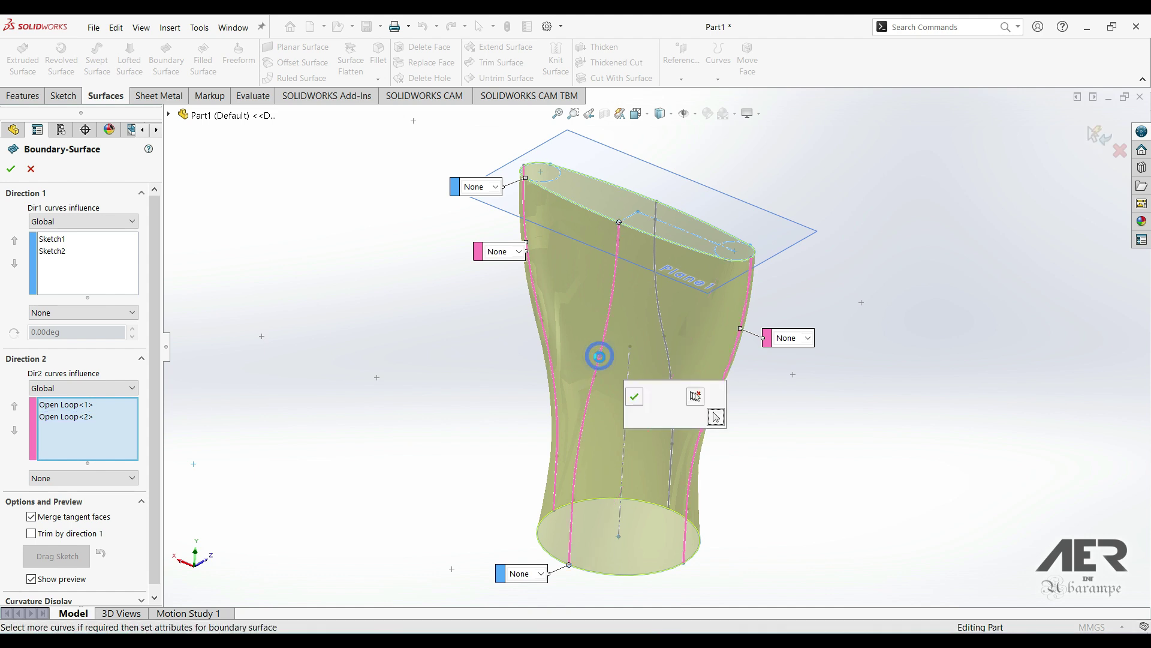
pyautogui.click(655, 418)
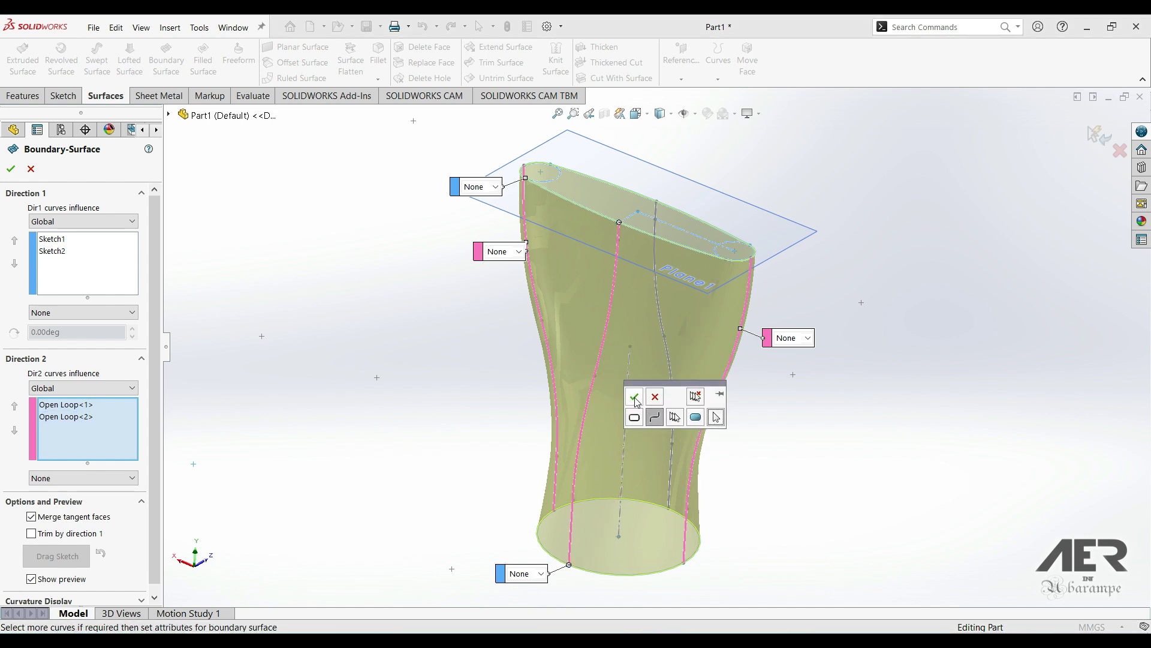
pyautogui.click(634, 397)
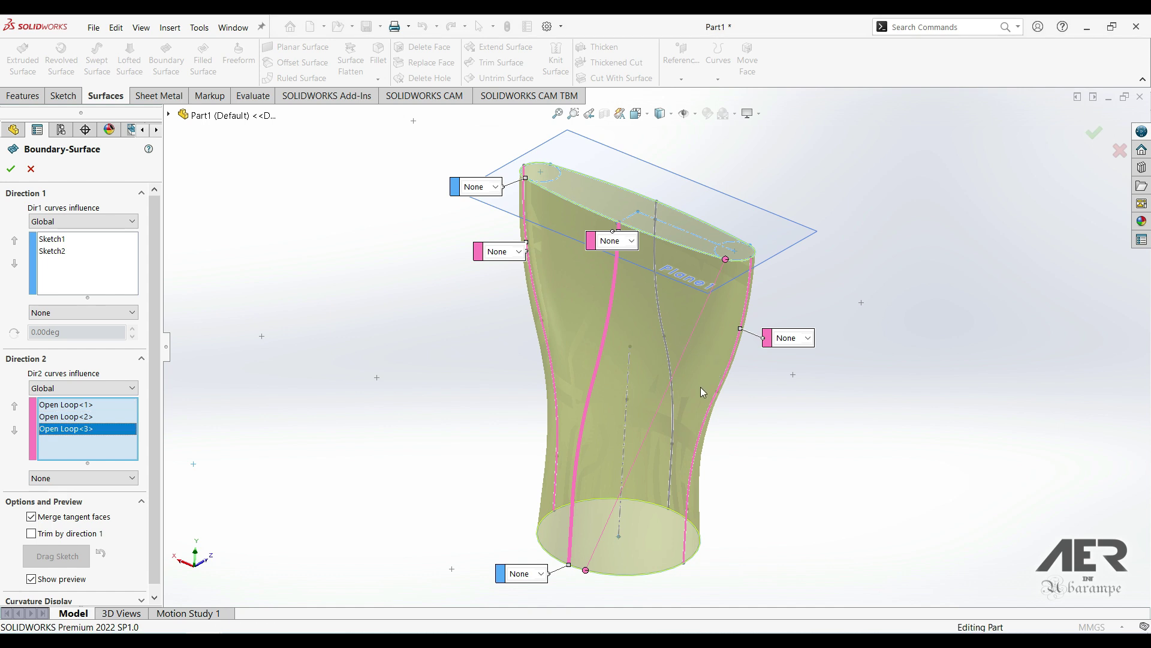
pyautogui.moveTo(709, 442); pyautogui.dragTo(617, 484, button='middle')
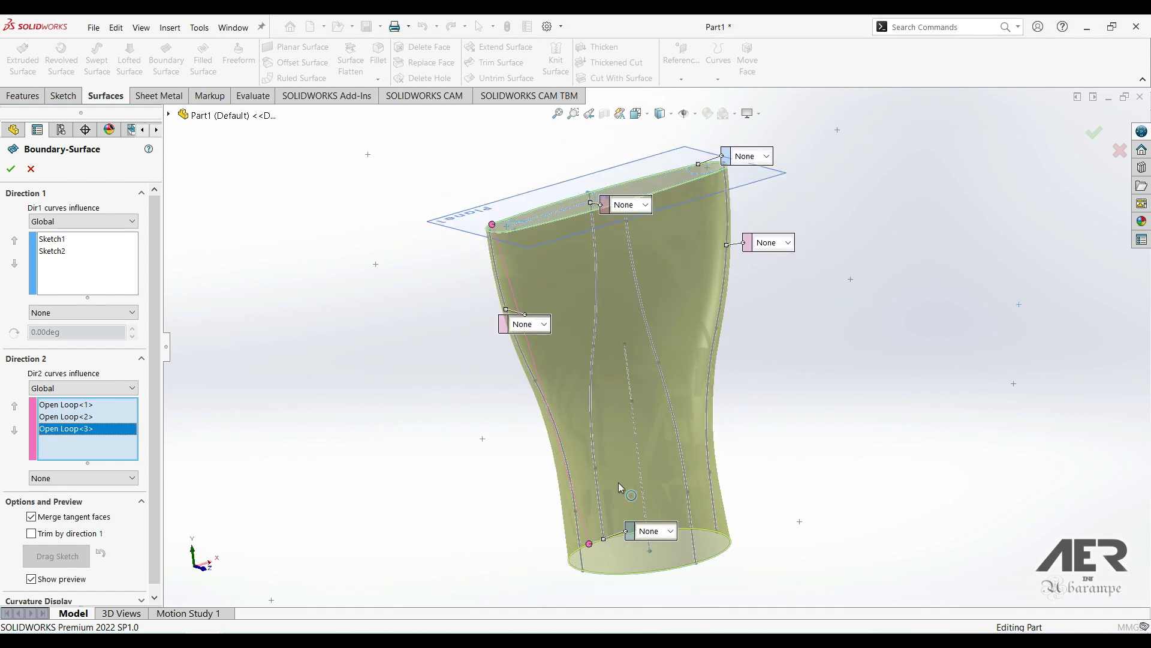
pyautogui.click(647, 330)
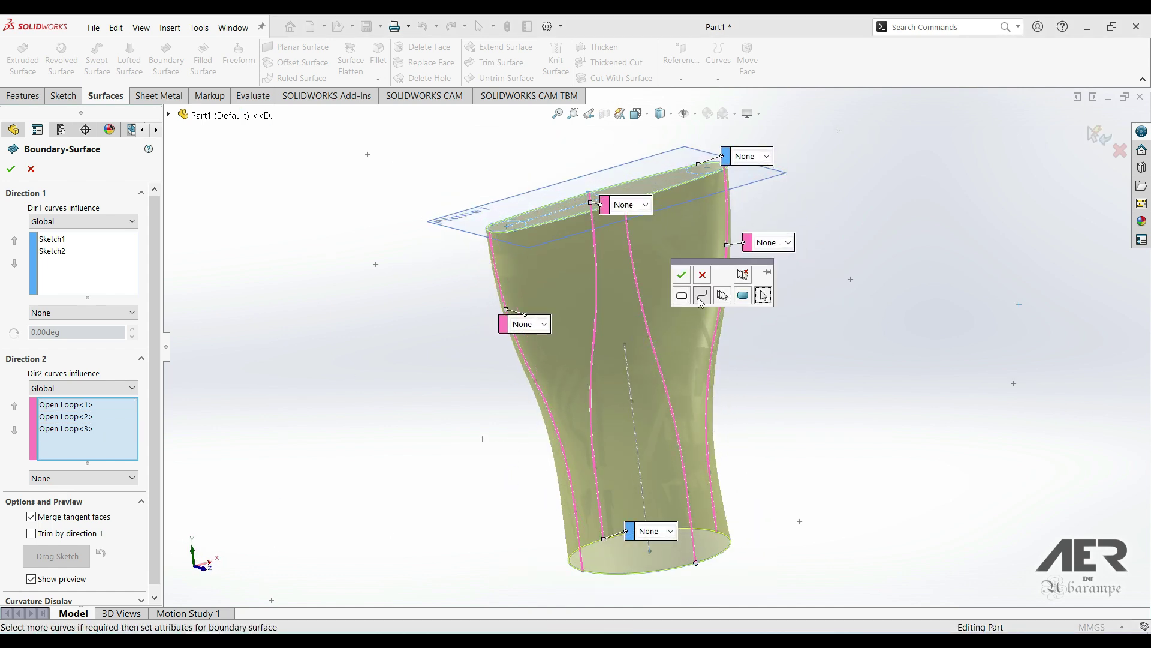
pyautogui.click(703, 296)
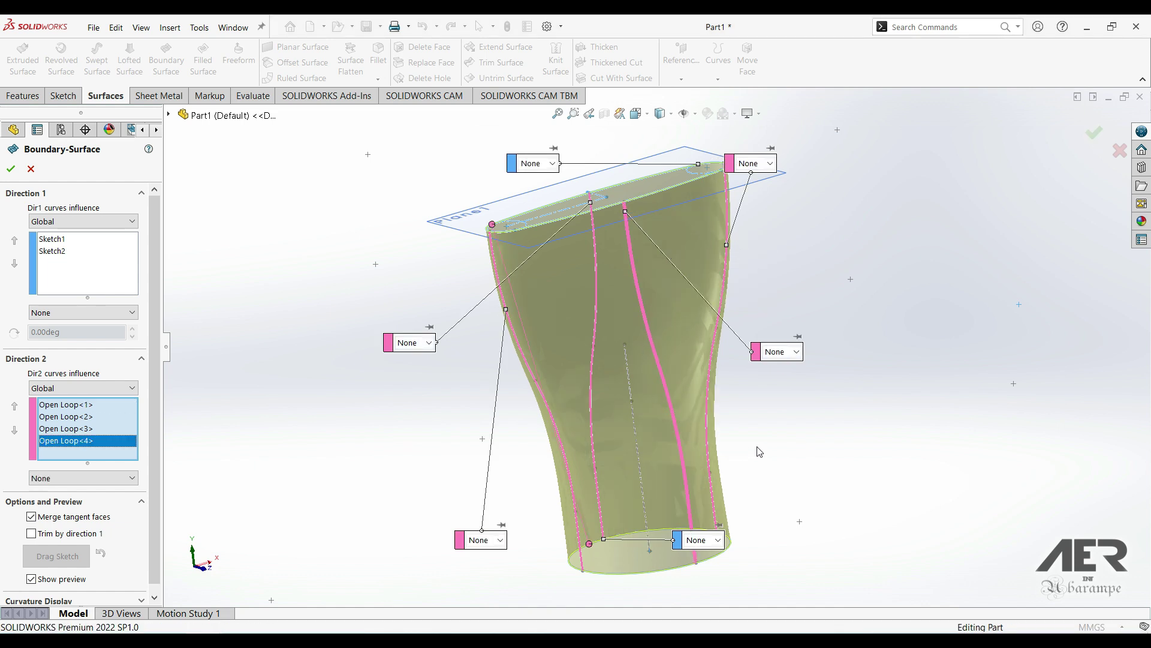
# Step: Keep None as the tangency type of all Direction 1 and Direction 2 curves and create the boundary surface
pyautogui.moveTo(799, 417); pyautogui.dragTo(753, 282, button='middle')
pyautogui.click(746, 159)
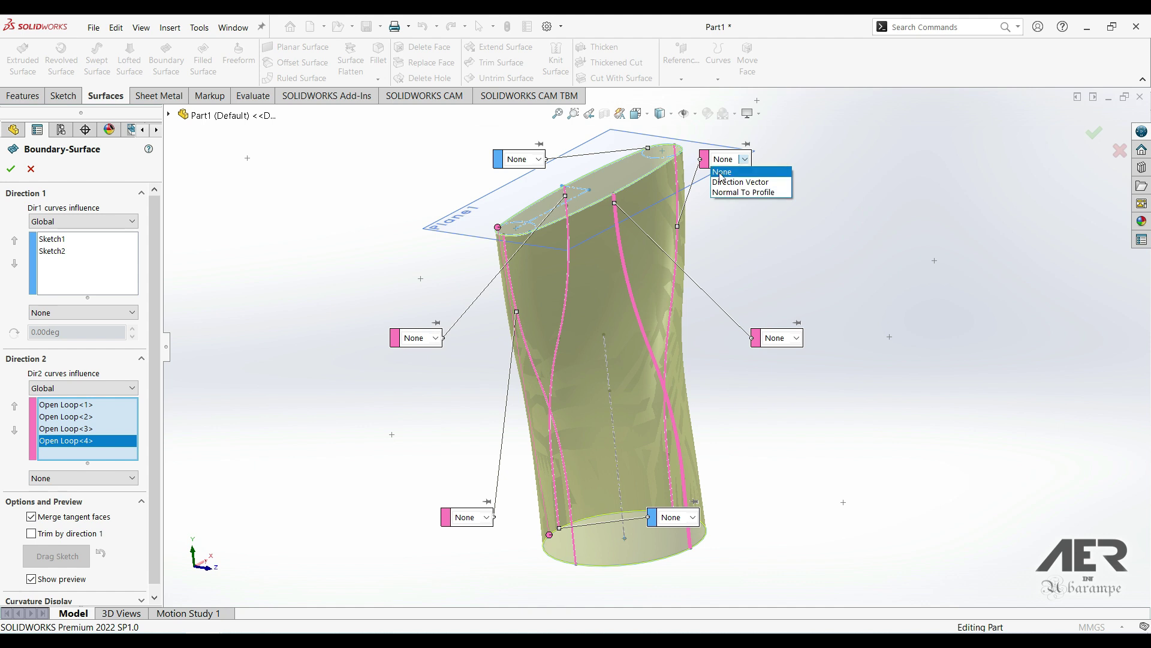
pyautogui.click(942, 274)
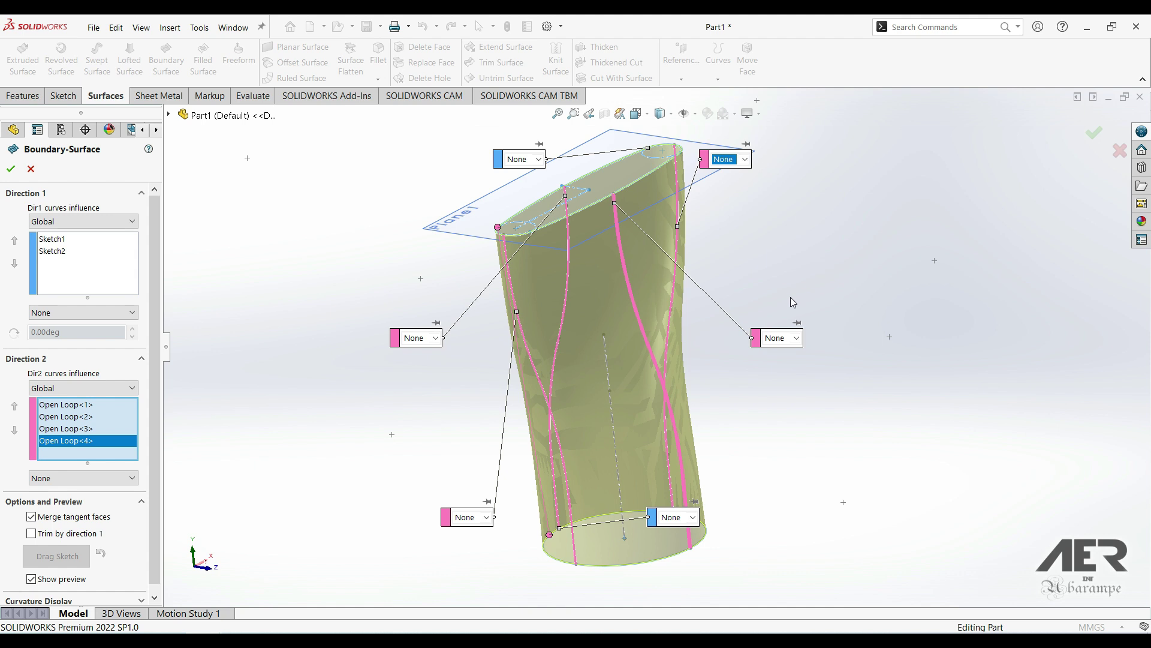
pyautogui.moveTo(634, 408); pyautogui.dragTo(659, 415, button='middle')
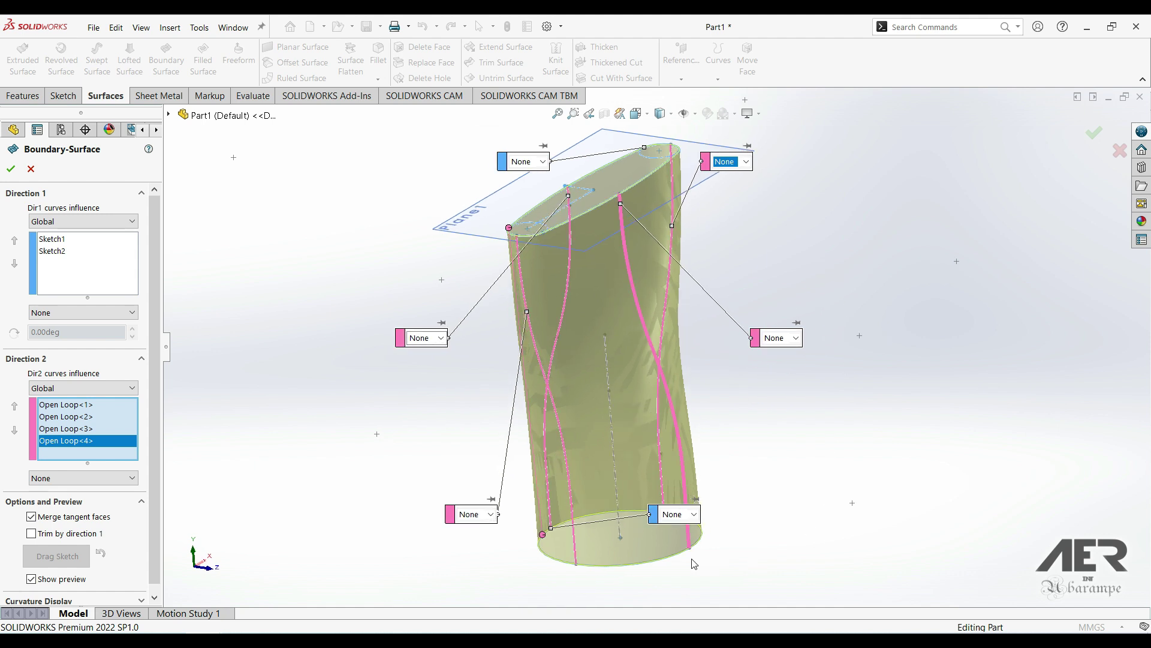
pyautogui.moveTo(658, 575); pyautogui.dragTo(744, 491, button='middle')
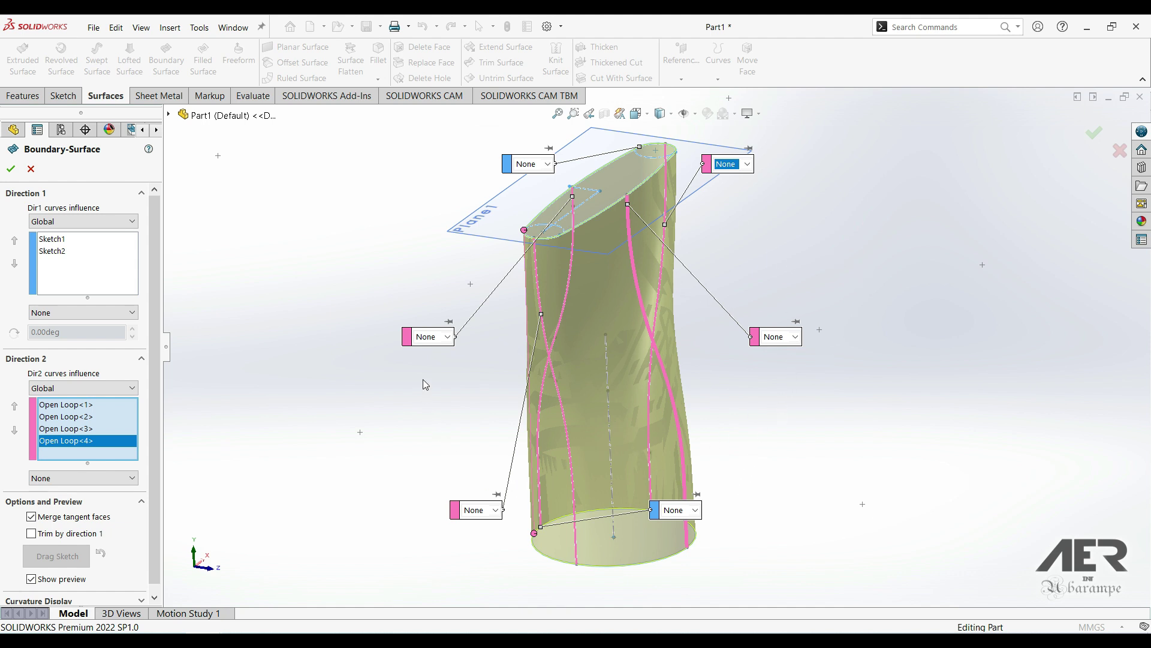
pyautogui.moveTo(363, 447); pyautogui.dragTo(342, 429, button='middle')
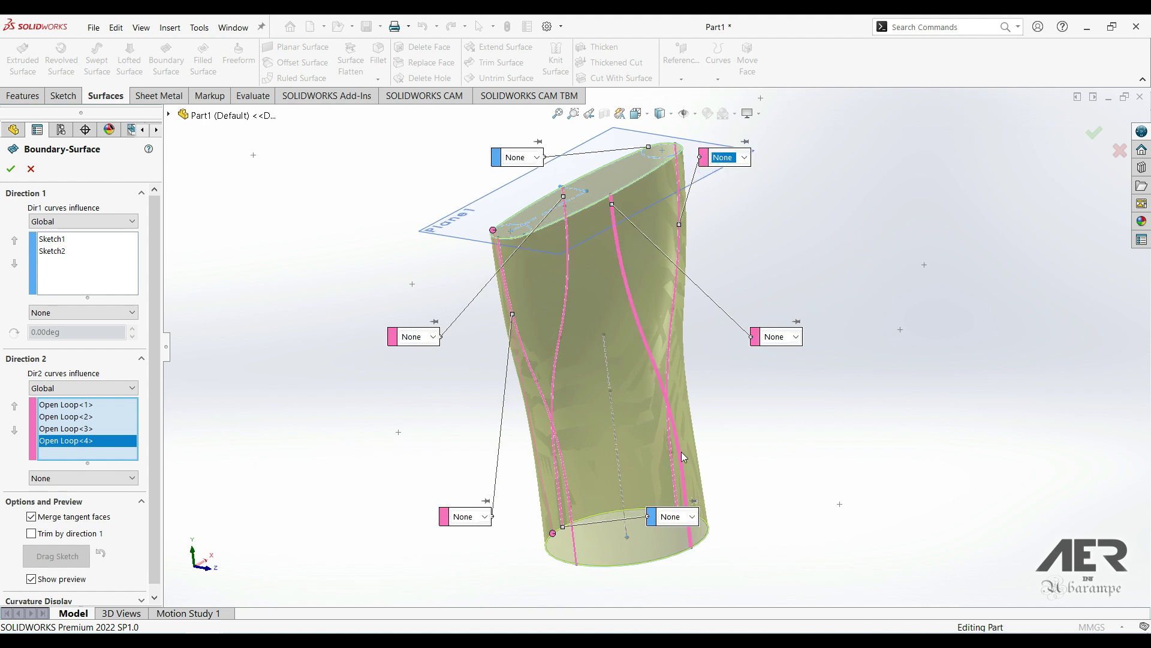
pyautogui.click(12, 170)
pyautogui.moveTo(655, 461); pyautogui.dragTo(887, 526, button='middle')
pyautogui.moveTo(456, 444); pyautogui.dragTo(570, 396, button='middle')
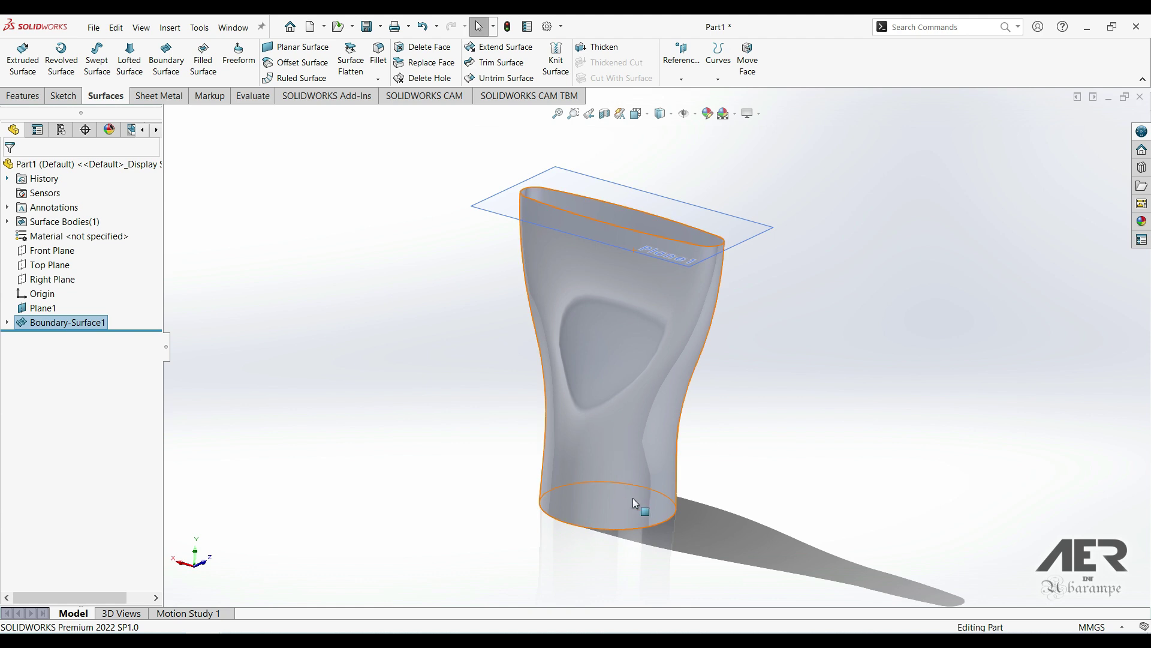
# Step: Expand the boundary surface feature in the model history and examine the sketches it uses
pyautogui.click(7, 322)
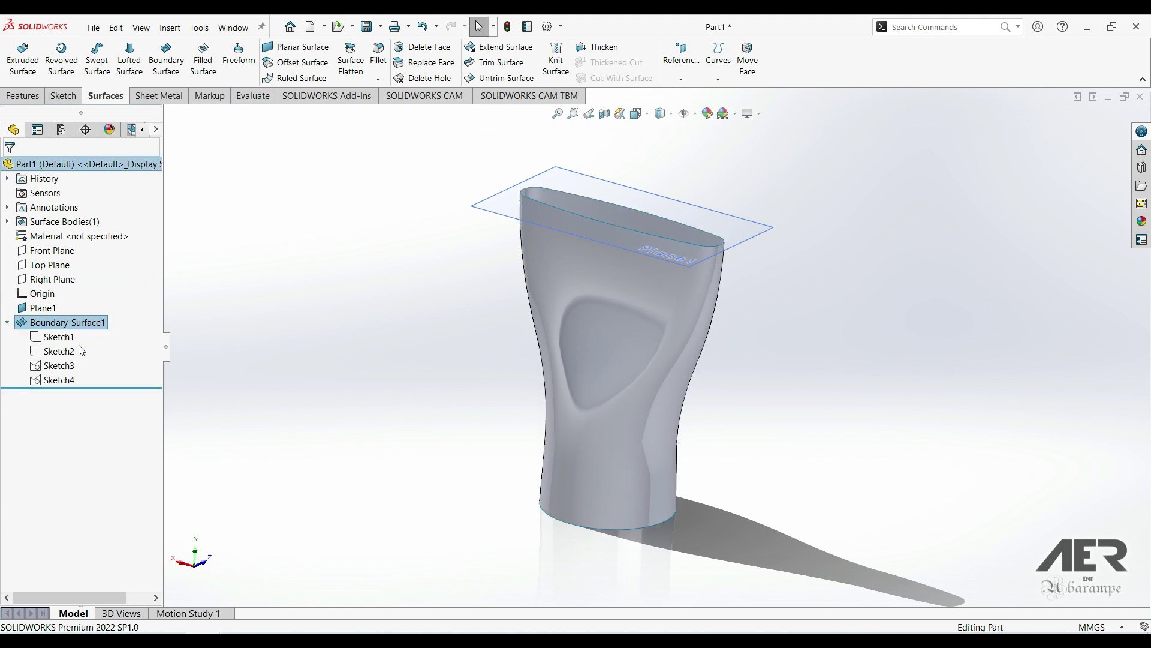
pyautogui.click(55, 337)
pyautogui.click(54, 351)
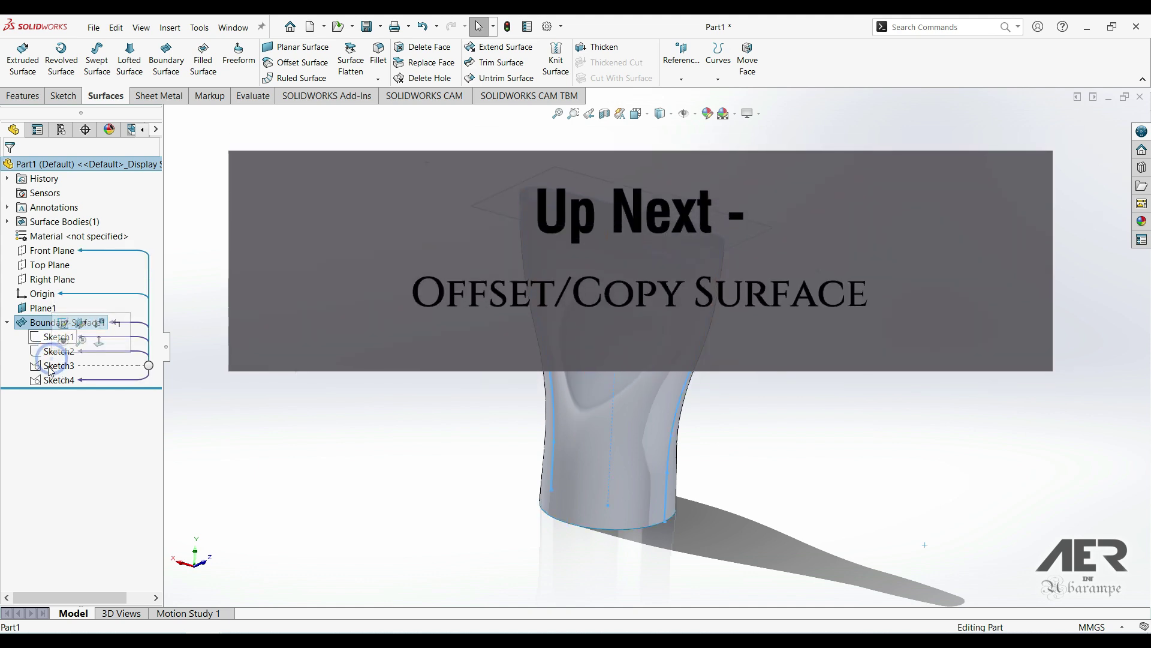
pyautogui.click(277, 449)
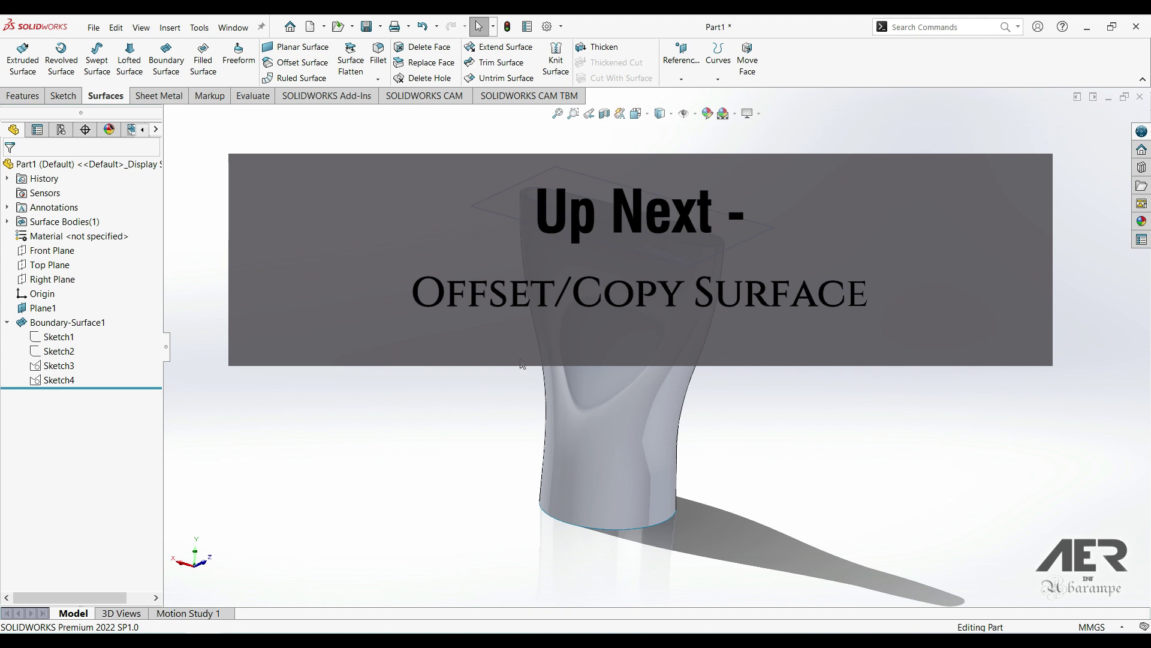
pyautogui.moveTo(521, 360); pyautogui.dragTo(505, 376, button='middle')
pyautogui.scroll(1, 549, 402)
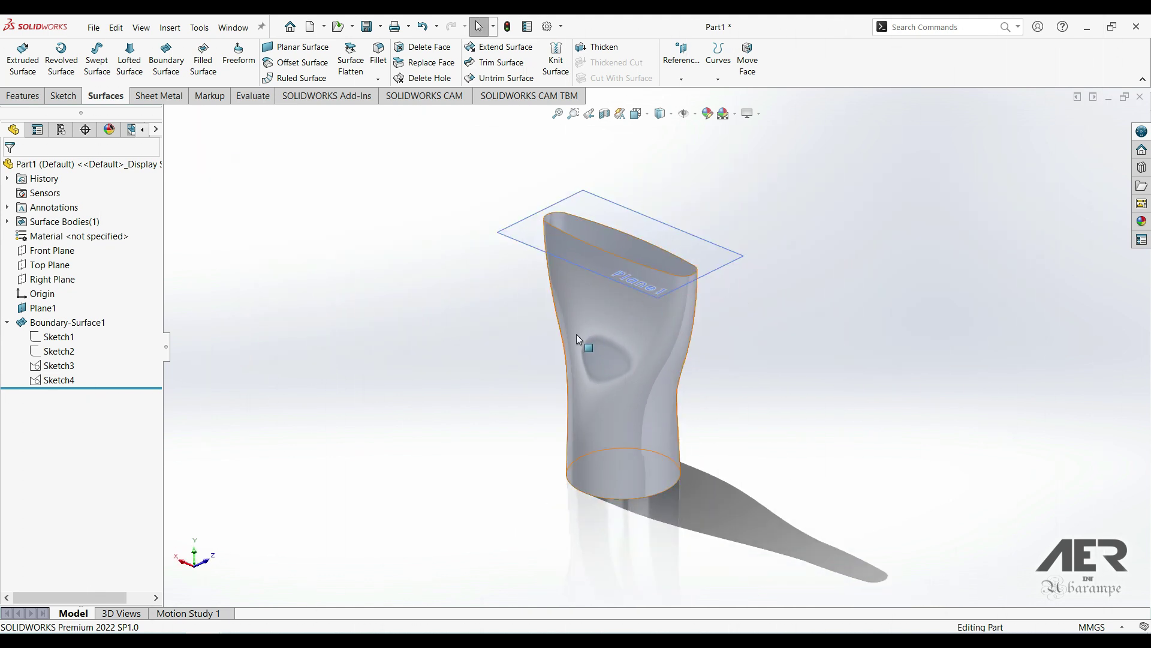
pyautogui.scroll(-1, 575, 335)
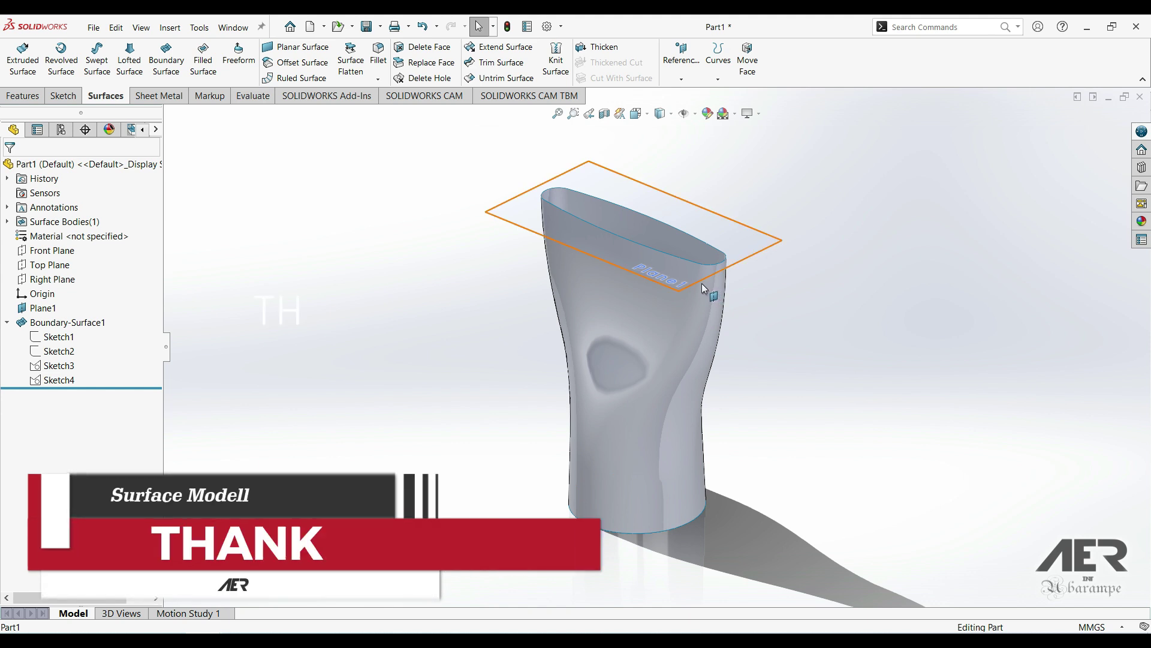